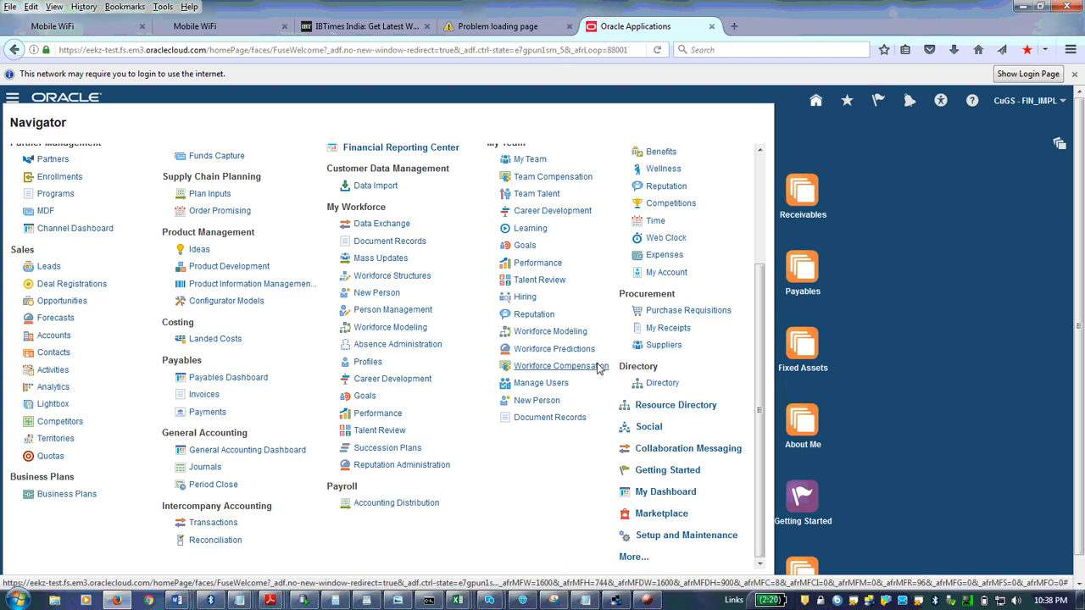
Open Procurement implementation project 1 from the implementation projects in Setup and Maintenance.
left_click(679, 537)
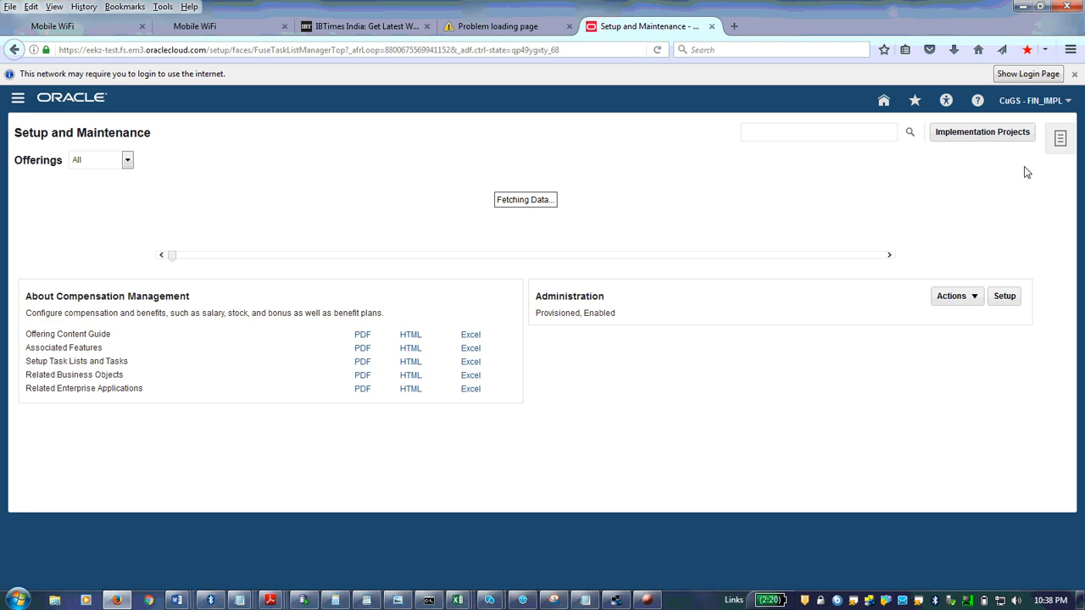
left_click(987, 139)
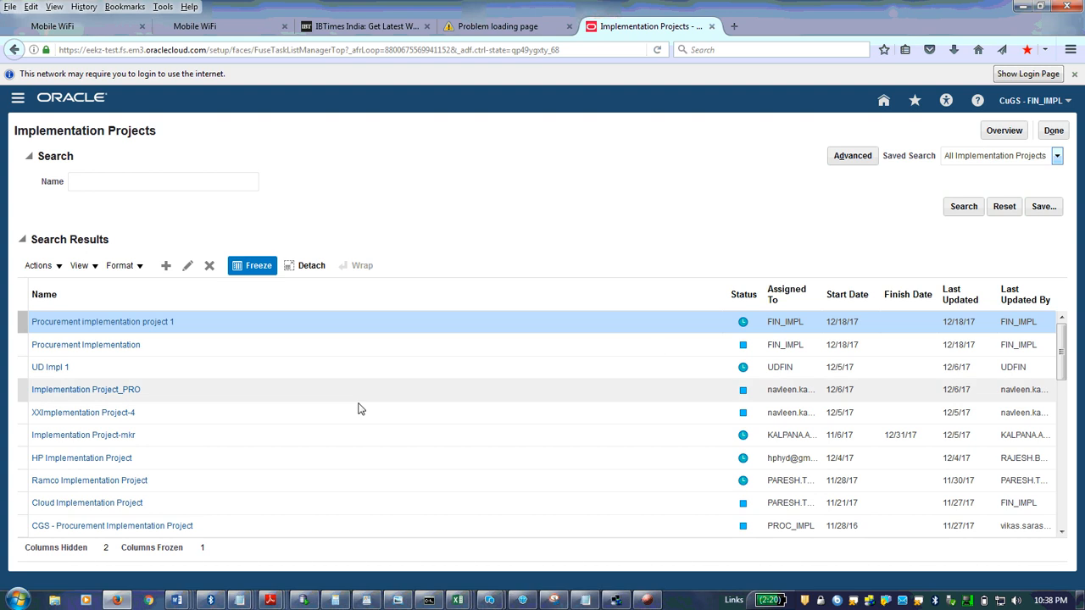
left_click(139, 323)
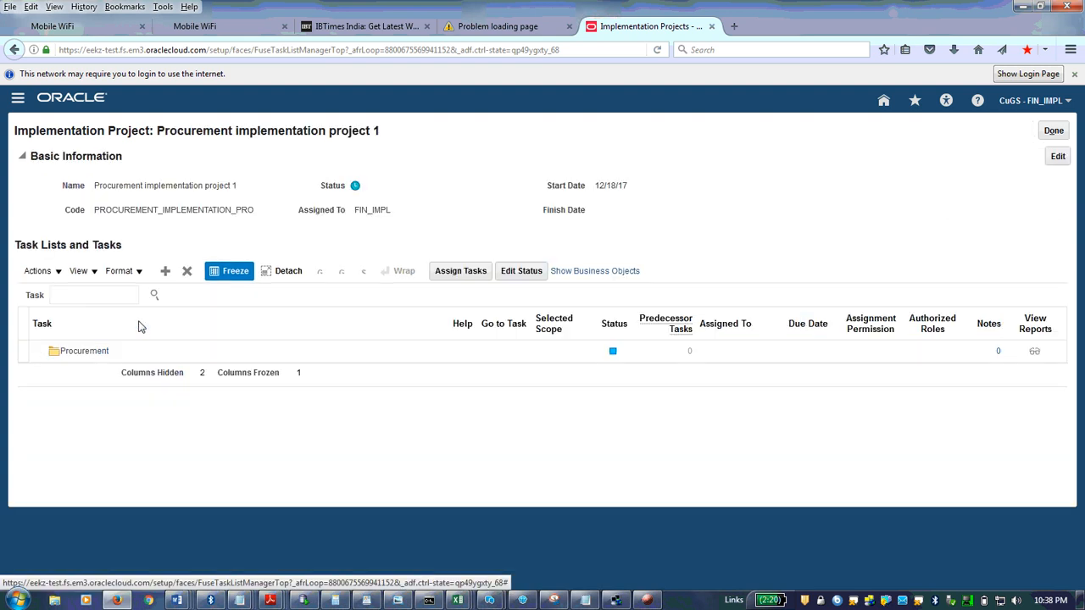
Search the project's tasks for "Initial configuration" and expand the nested Define Initial Configuration task list.
left_click(75, 298)
type("Initial configuration")
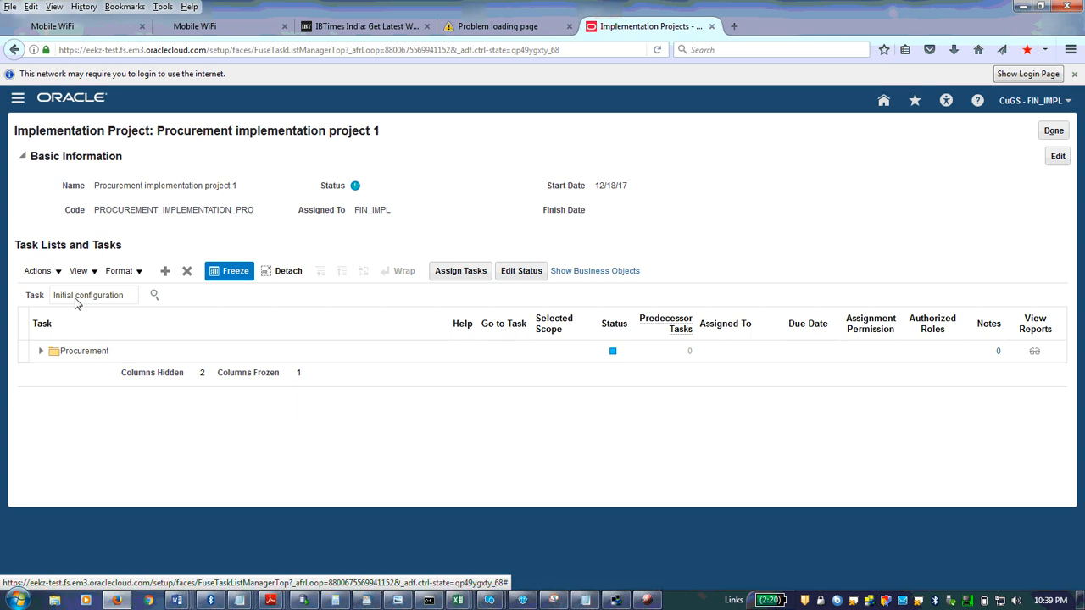
left_click(156, 294)
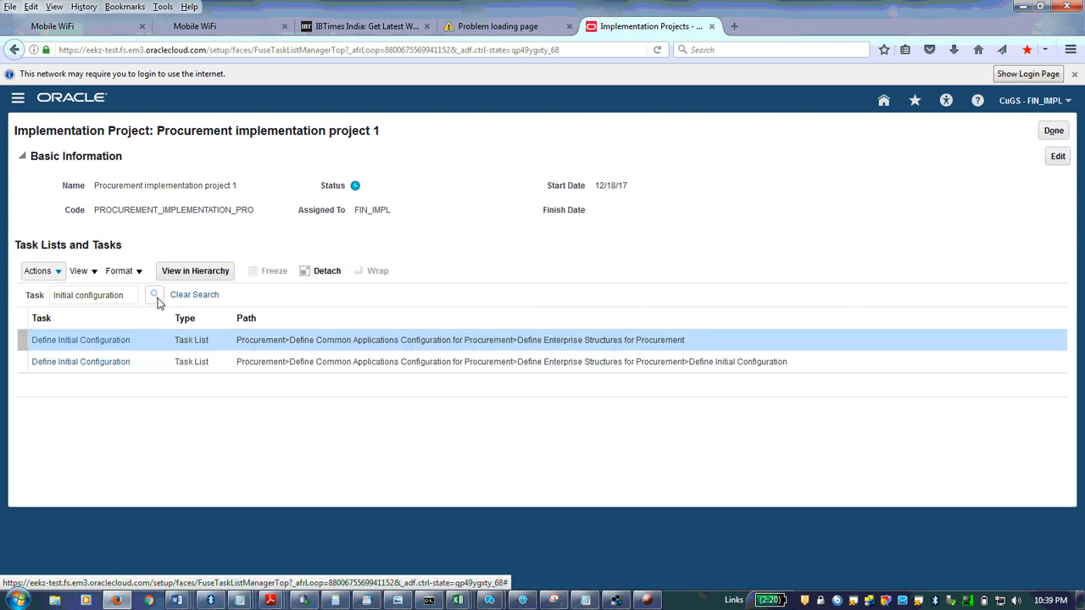
left_click(85, 364)
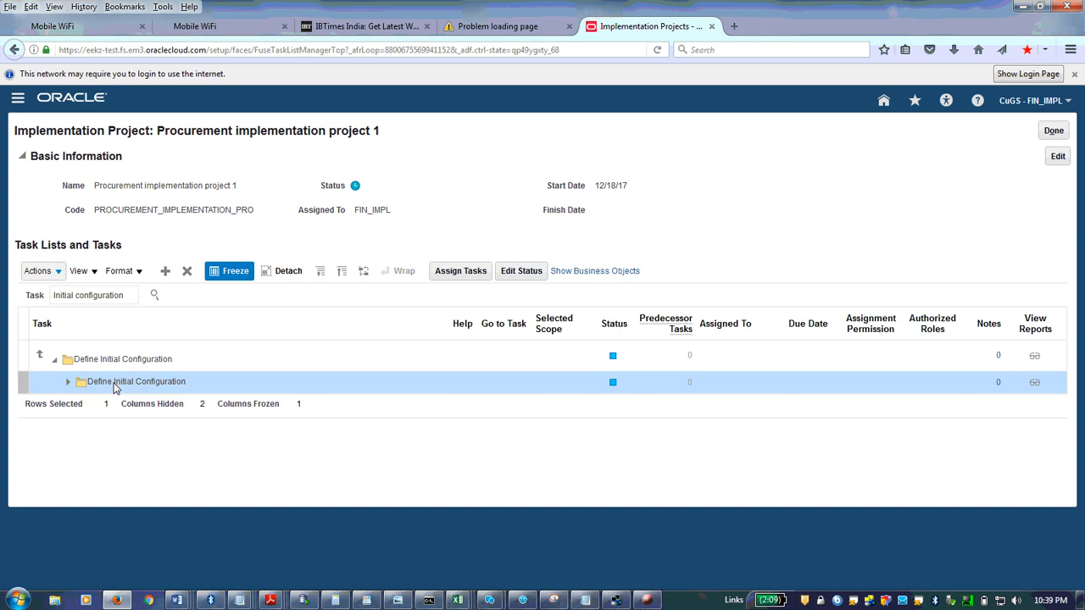
left_click(71, 383)
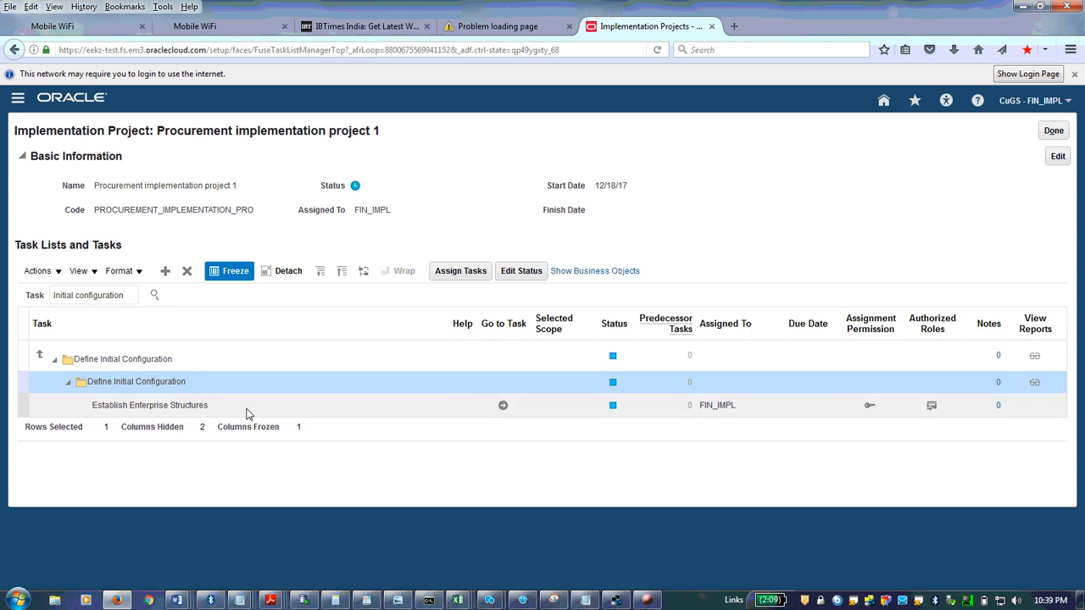
Go to the Establish Enterprise Structures task and create an enterprise configuration named Tata.
left_click(502, 408)
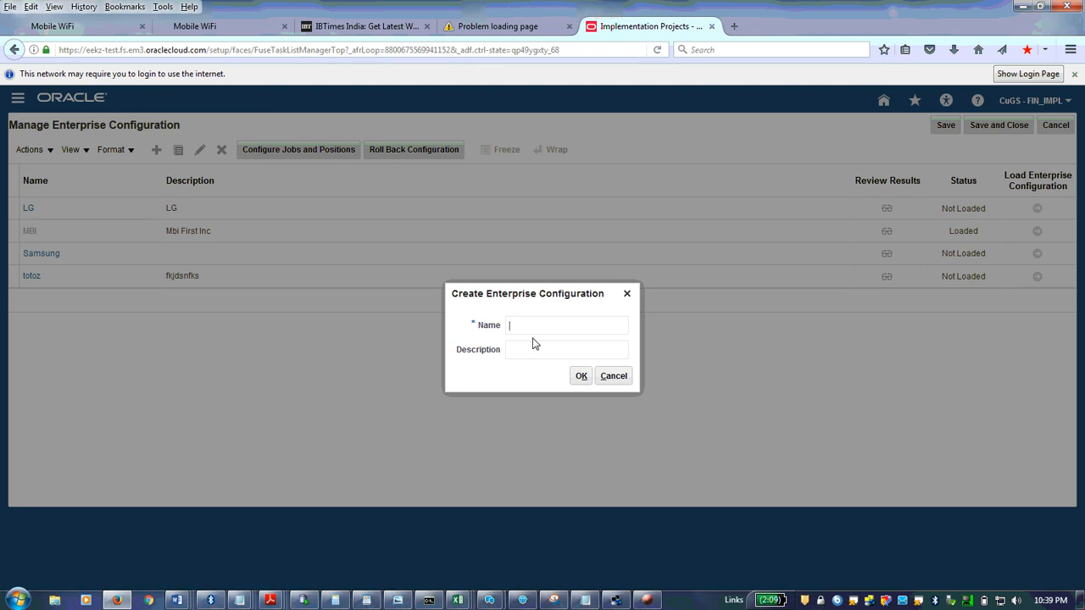
type("Tata")
left_click(580, 378)
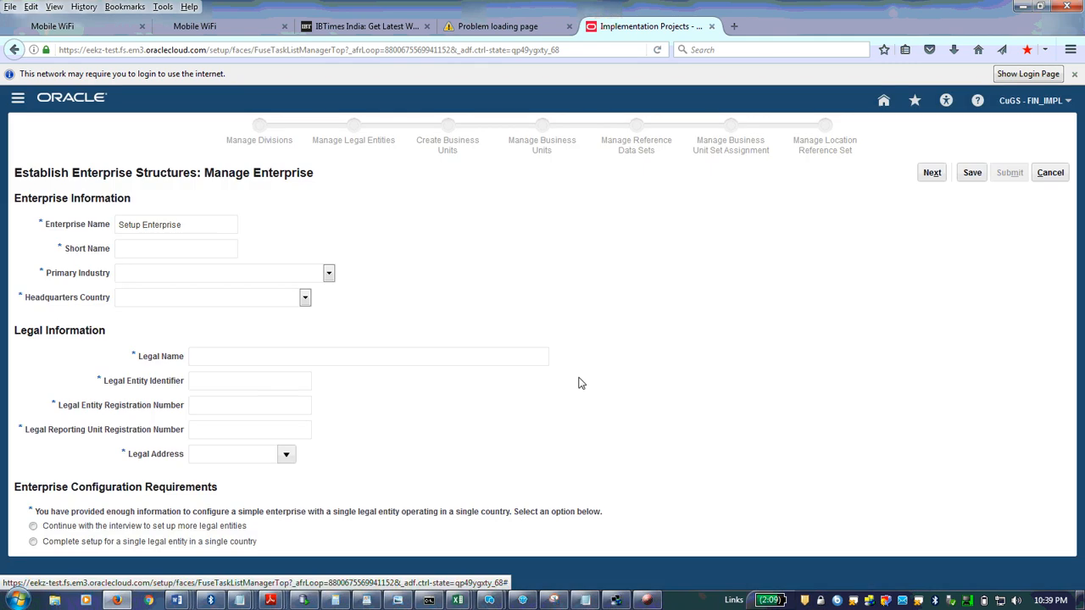
Set the enterprise name and short name to Tata and choose Manufacturing as the primary industry.
left_click_drag(212, 234, 100, 227)
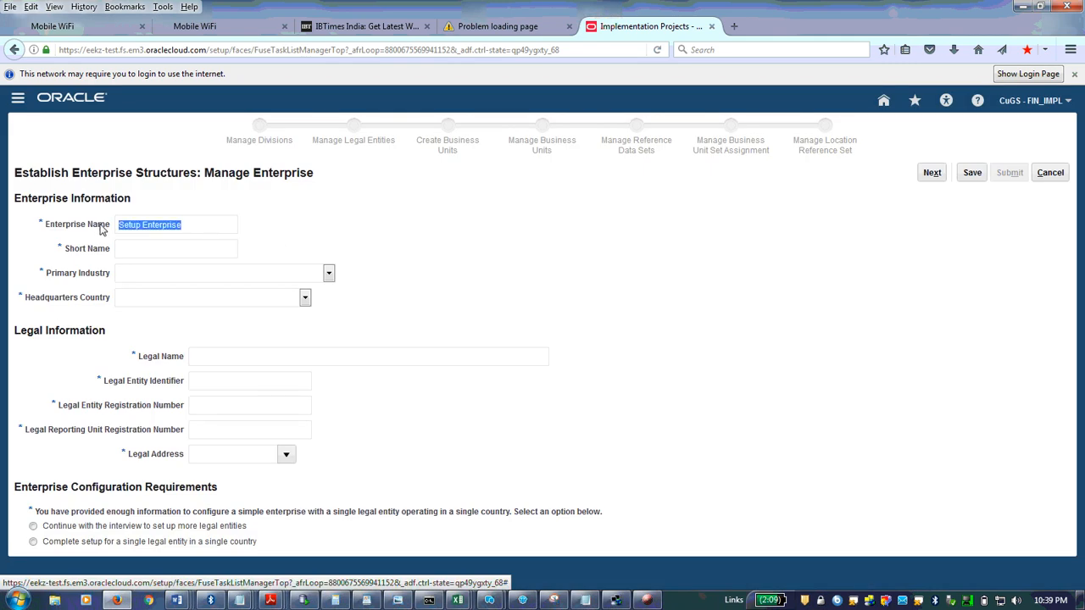
type("Tata")
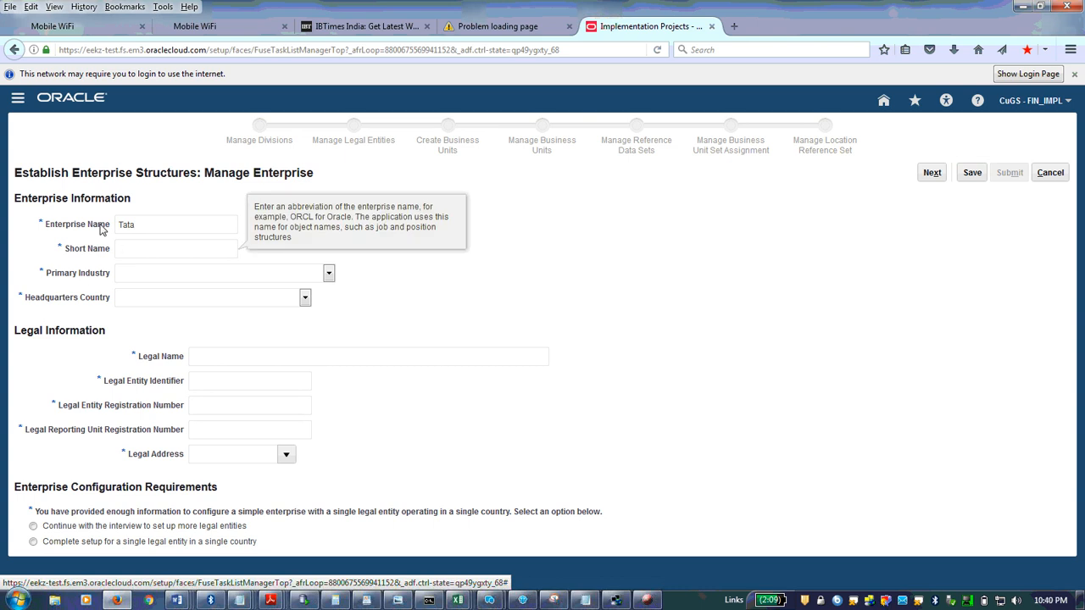
type("Tata")
key("Tab")
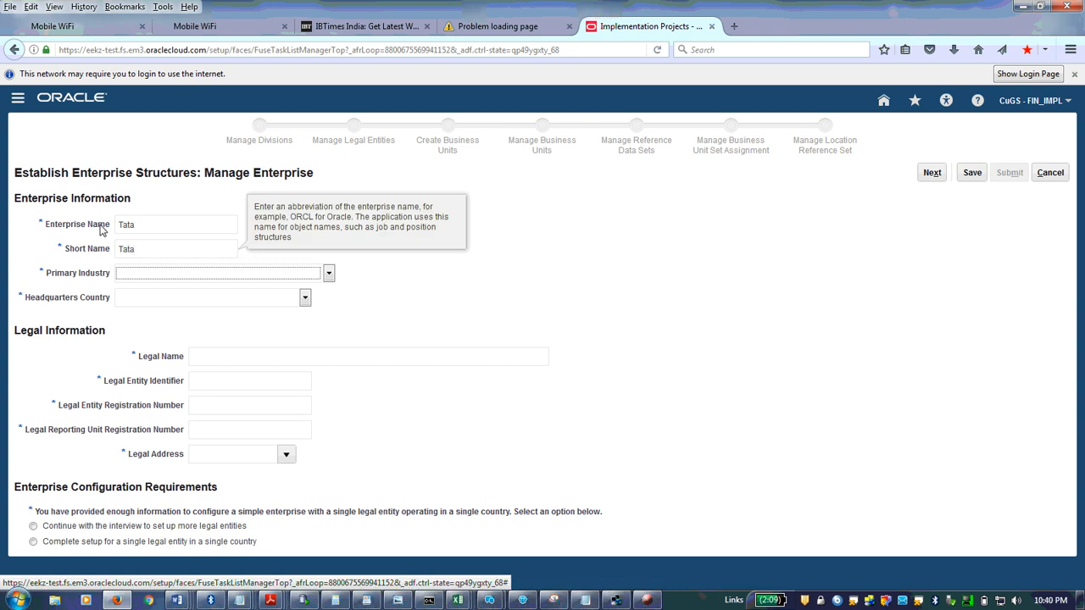
left_click(329, 277)
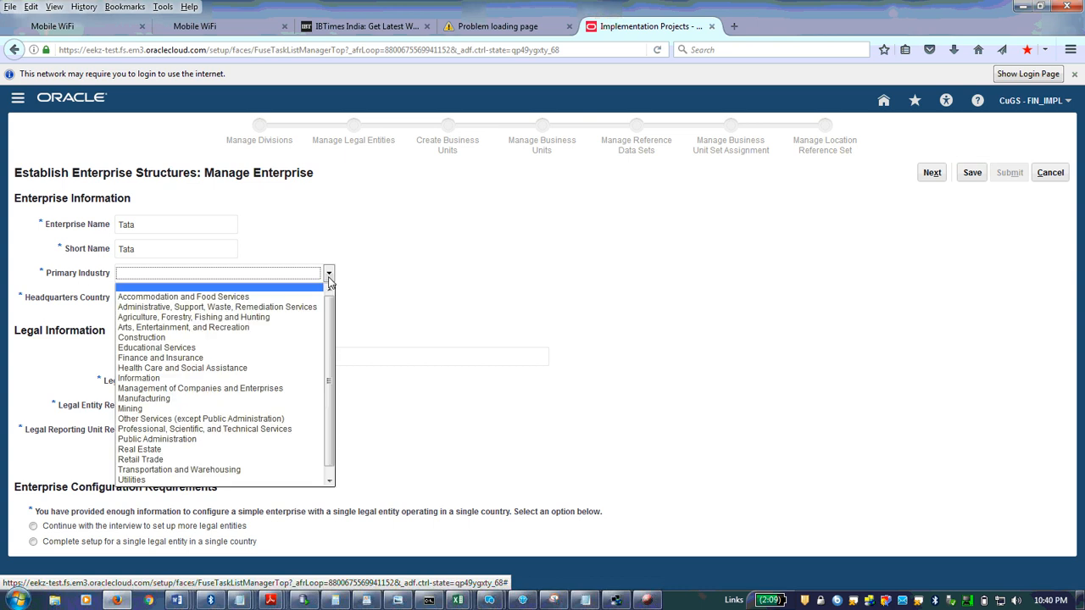
left_click(187, 400)
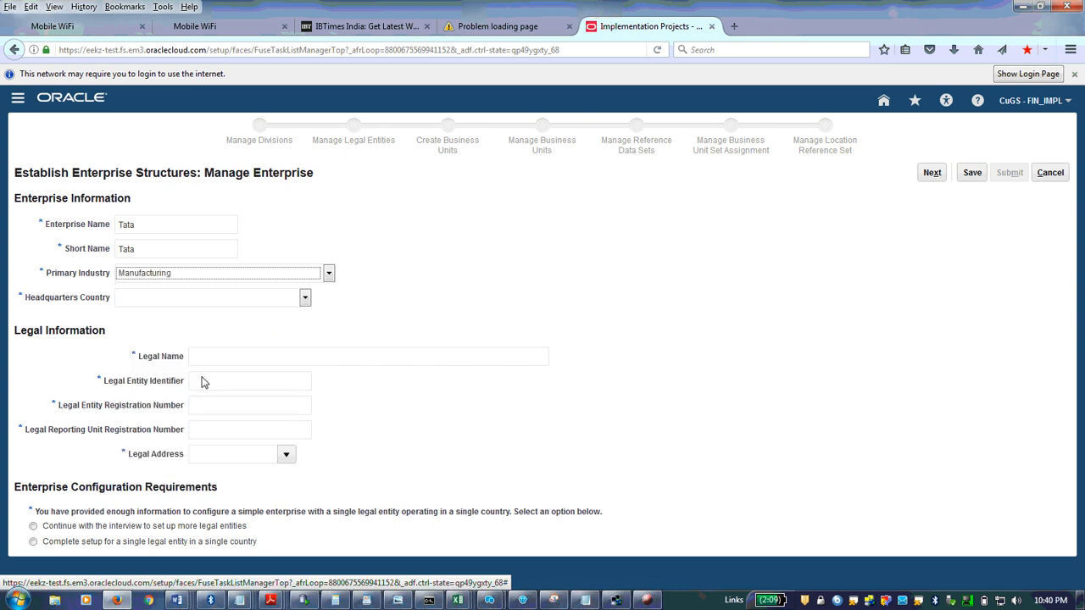
Set the headquarters country to United States.
left_click(306, 300)
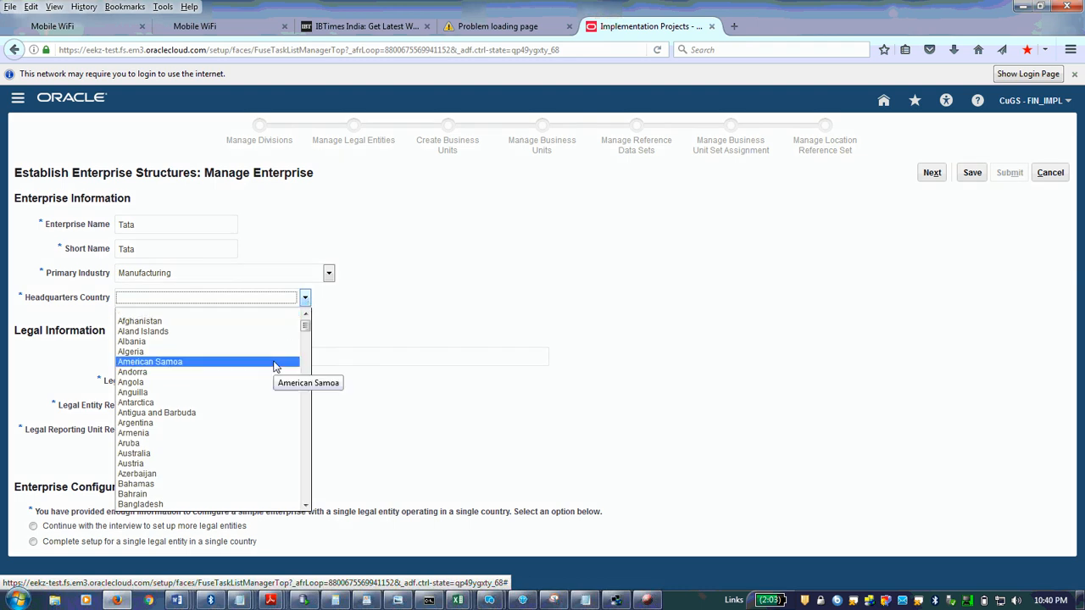
key("u")
scroll(272, 424, "down", 4)
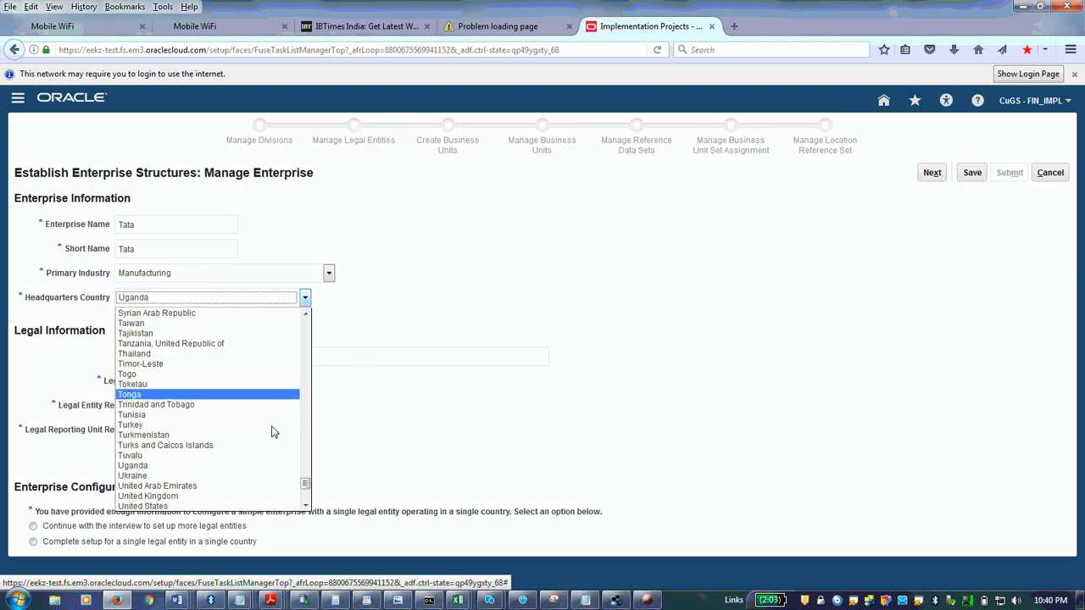
scroll(191, 462, "down", 2)
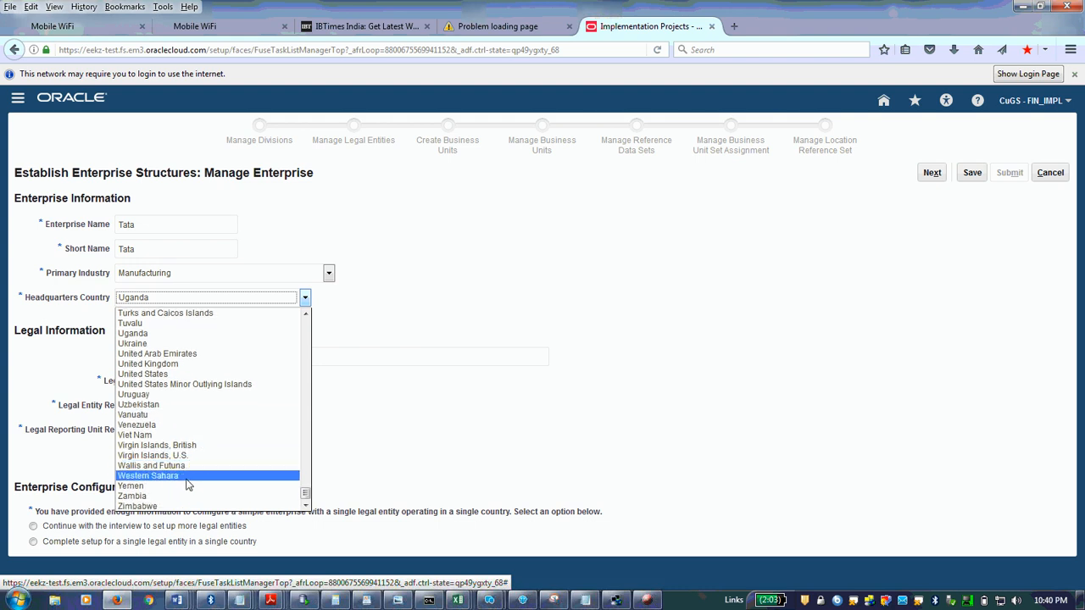
left_click(173, 376)
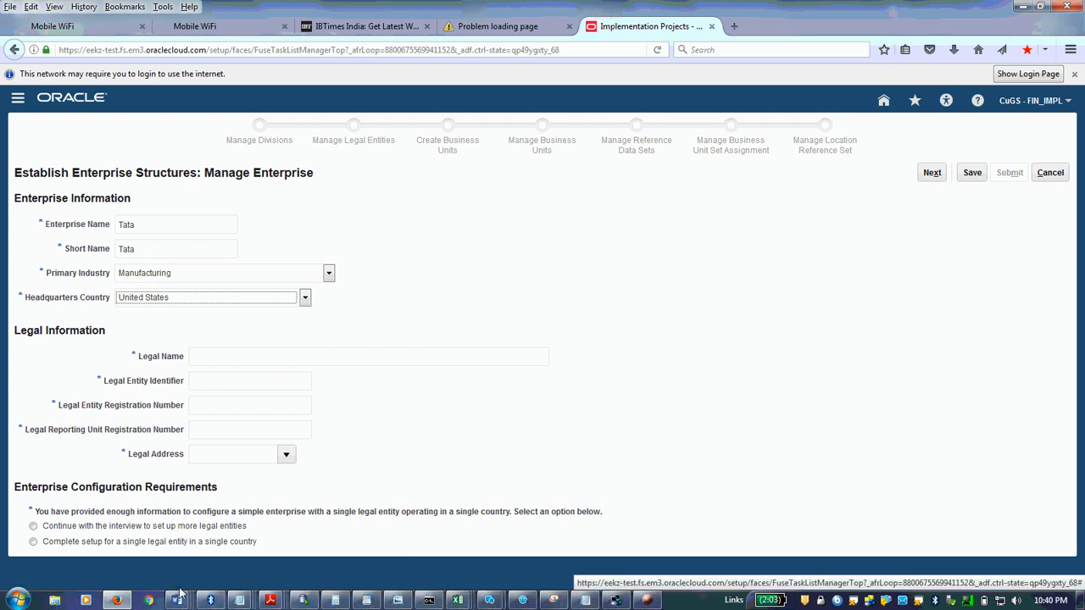
Consult the diagram in Enterprise_structure.docx in Word, and enter Tata Motors US as the legal name in the Oracle setup in Firefox.
mouse_move(178, 595)
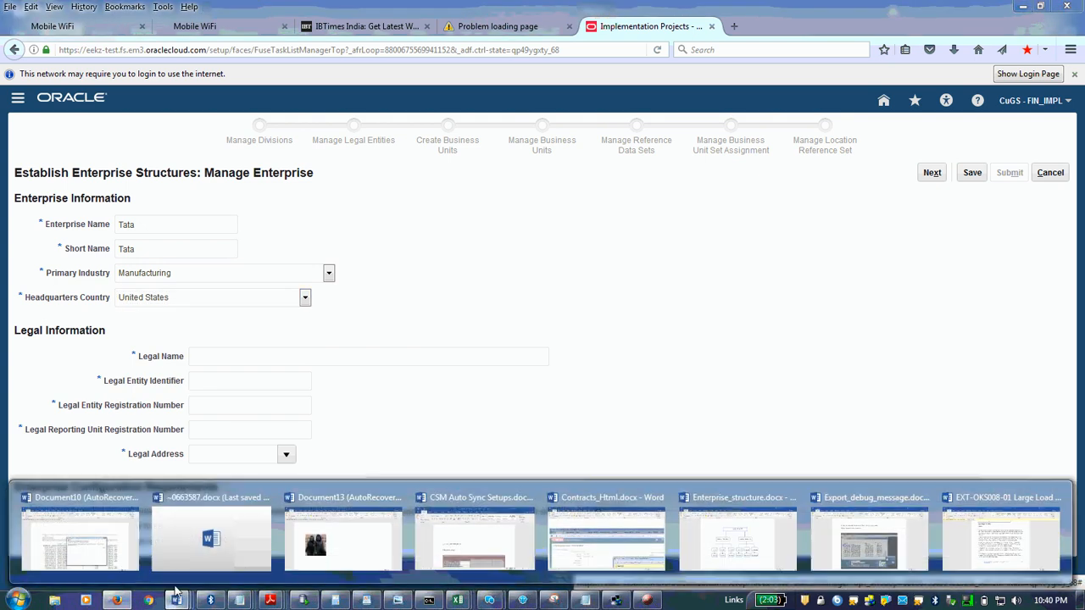
left_click(765, 552)
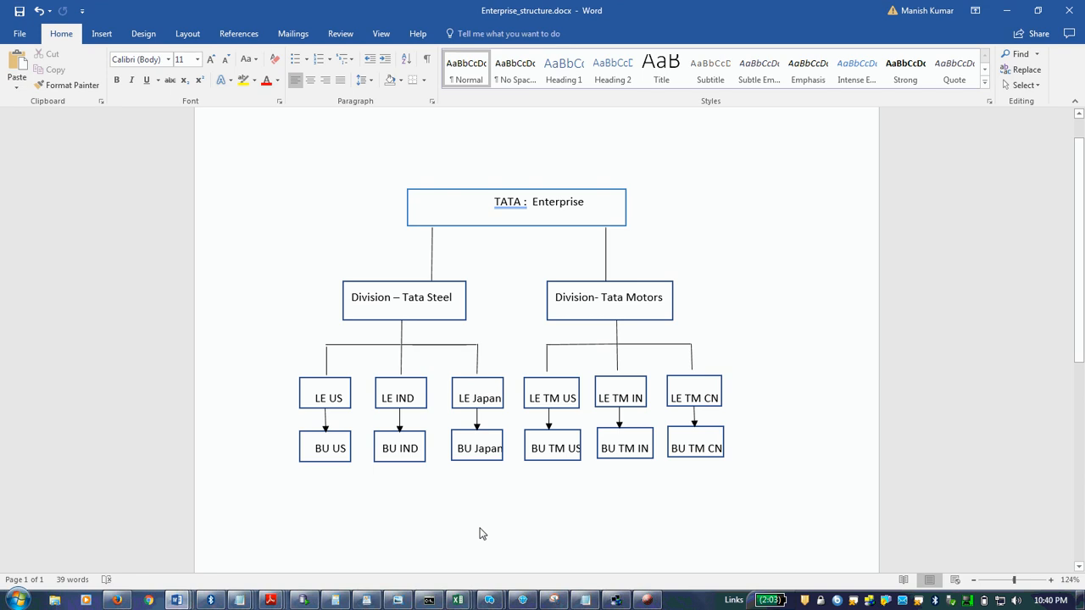
left_click(119, 601)
left_click(253, 361)
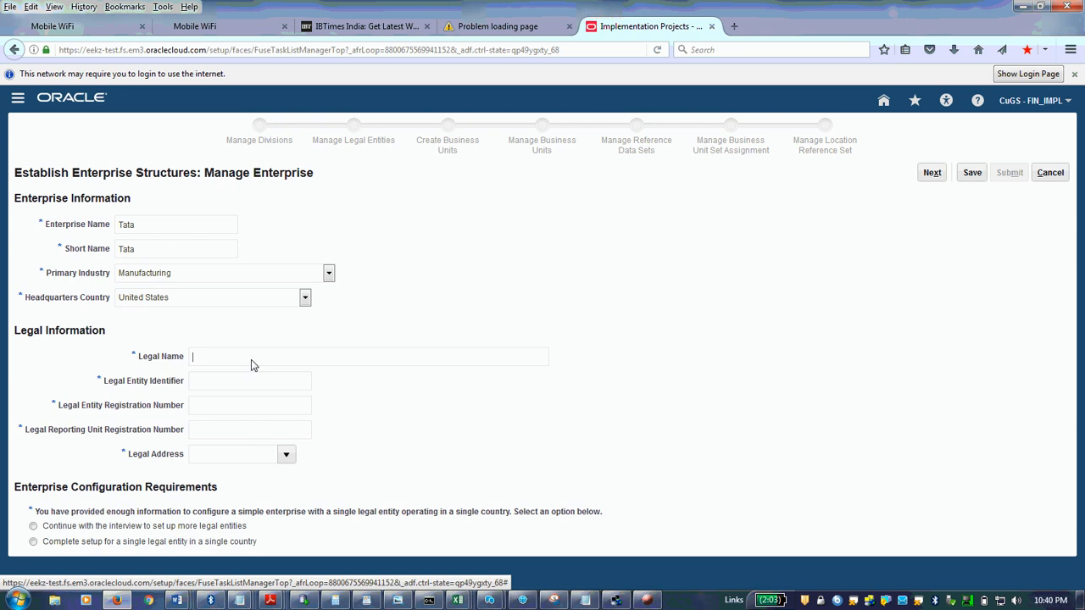
type("Tata")
type(" Mo")
type("ta Motor")
type("s US")
Enter TM001 as legal entity identifier, TM002 as legal entity registration number and TM003 as legal reporting unit registration number.
left_click(246, 381)
type("TM")
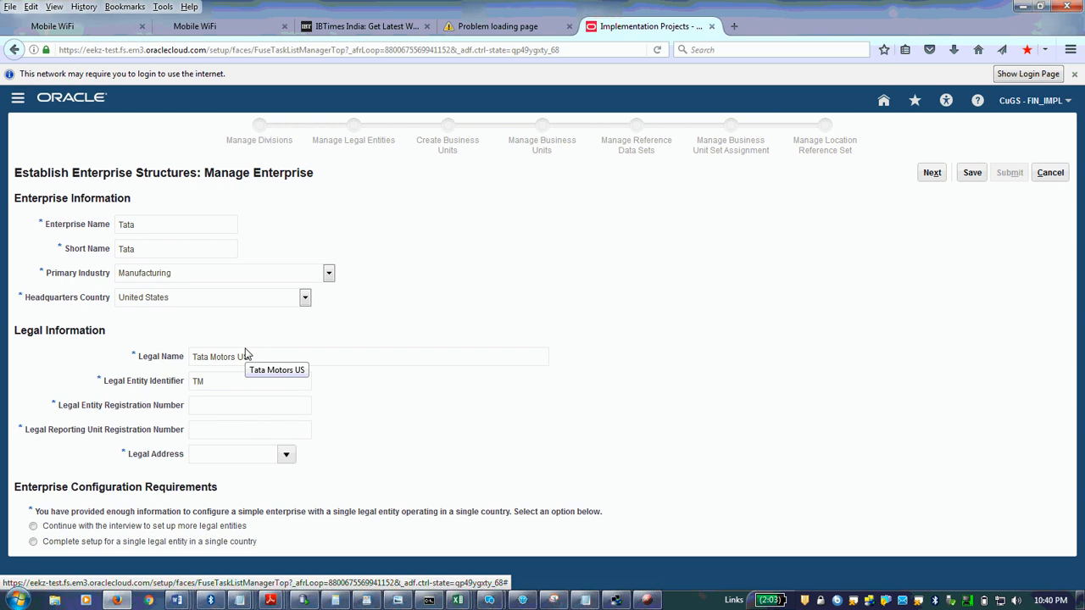
type("001")
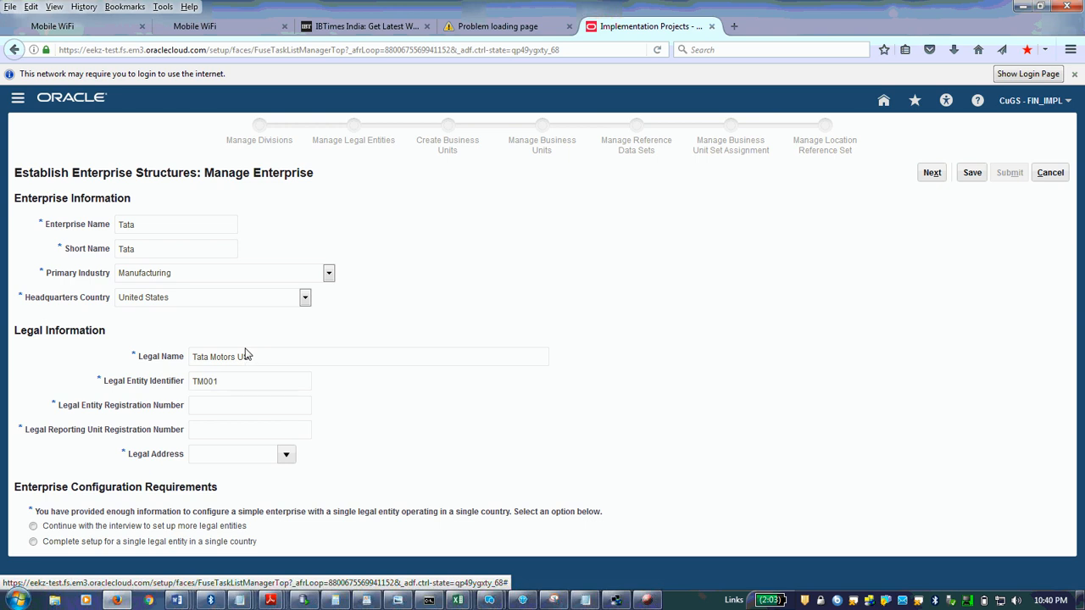
key("Tab")
type("TM002")
left_click(211, 433)
type("TM")
Start creating a new location for the legal address and name it Tata Motors US Head Office.
left_click(285, 457)
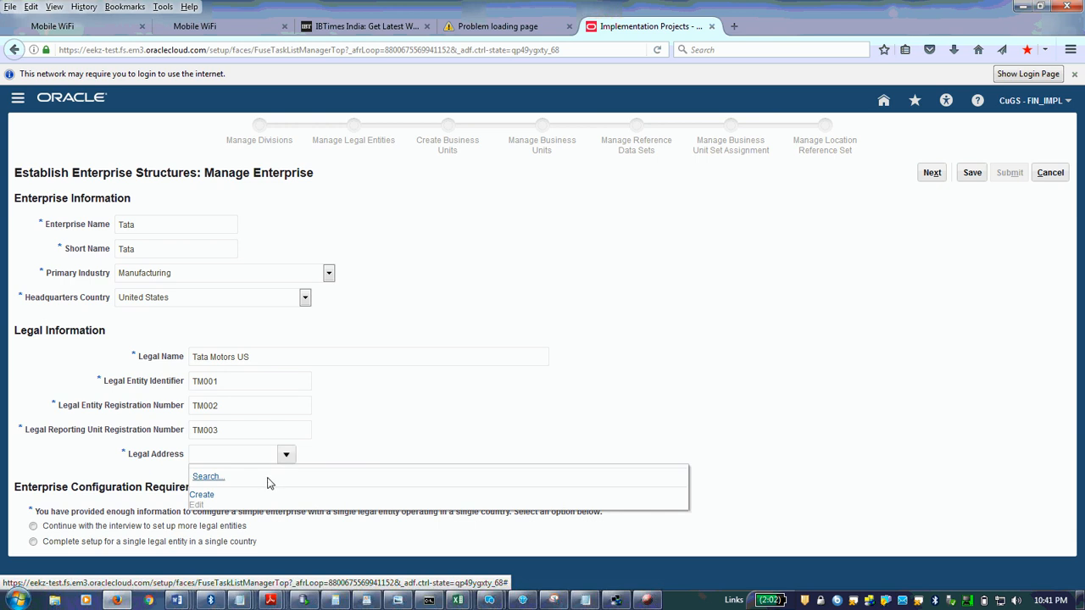
left_click(203, 497)
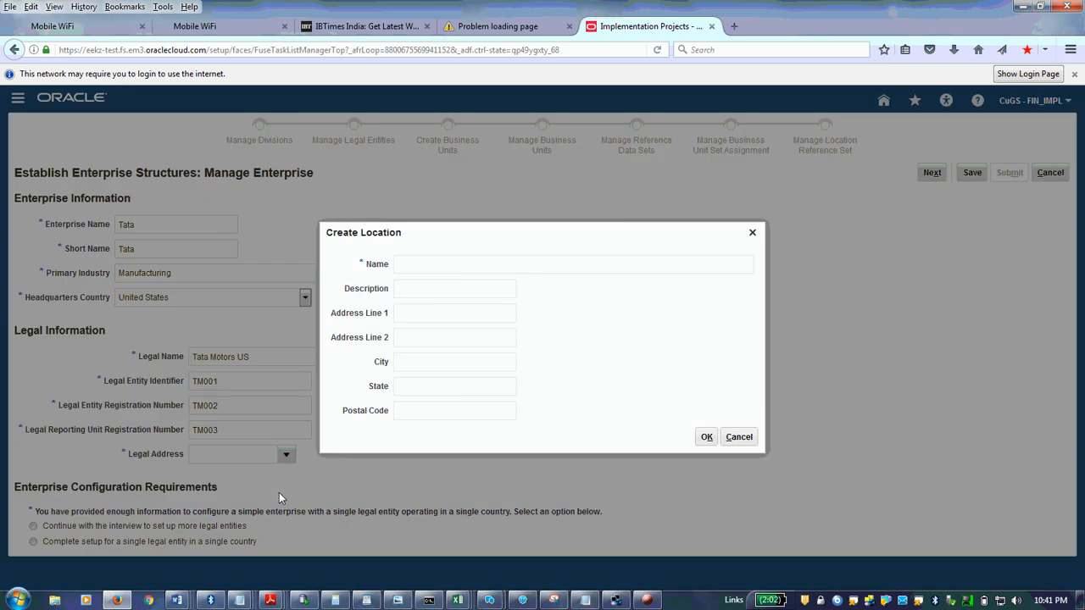
type("Tata")
type(" Mo")
type("tors US")
type(" He")
Fill in the location's address lines, city, state and postal code, and save it as the legal address.
type("3644")
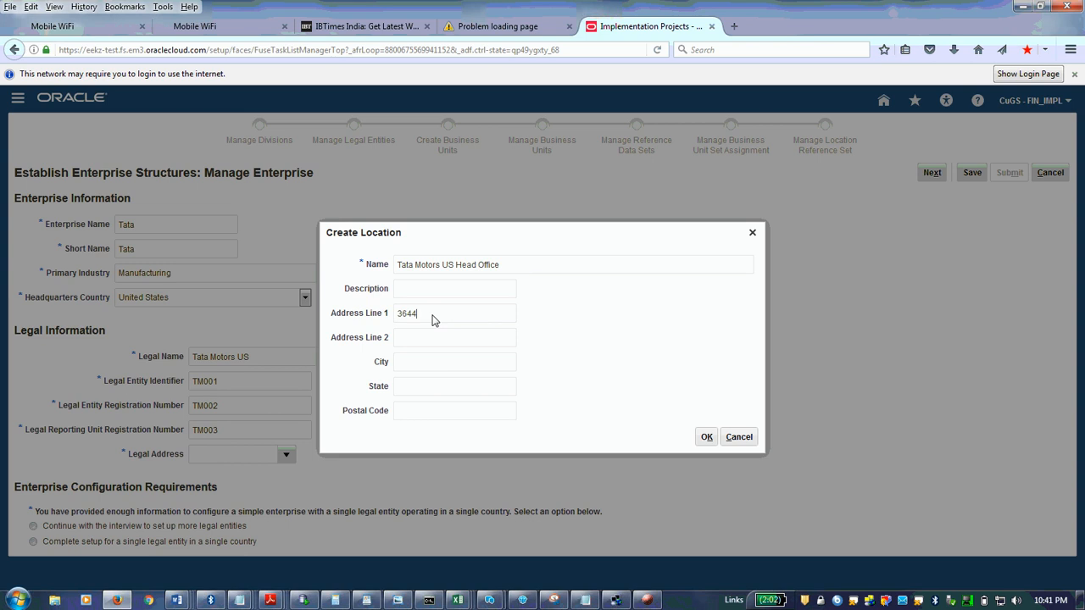
left_click(423, 343)
type("Tempa")
left_click(414, 362)
type("34343")
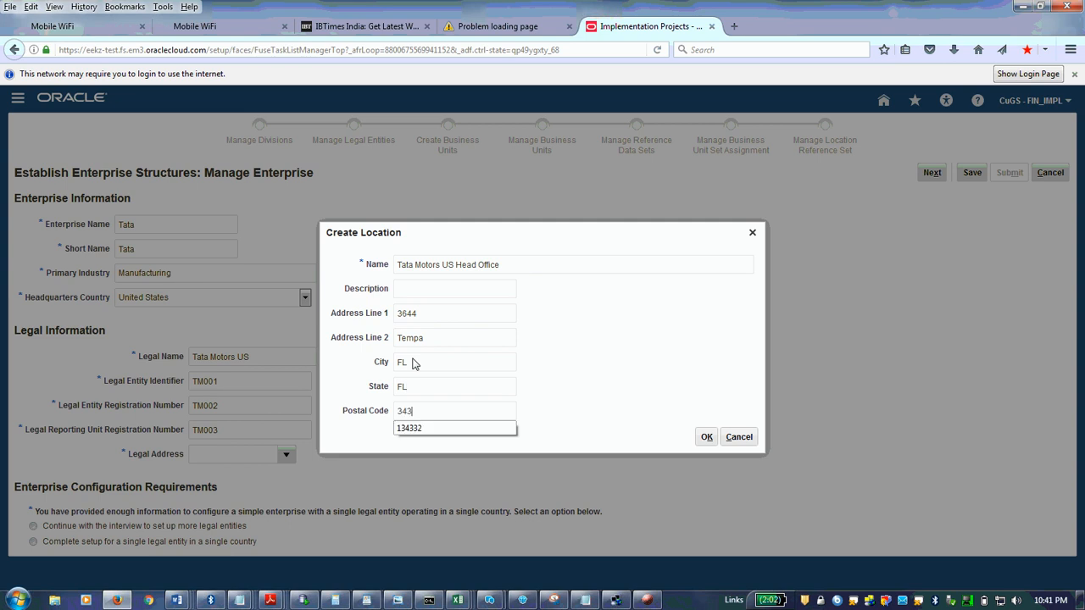
left_click(704, 436)
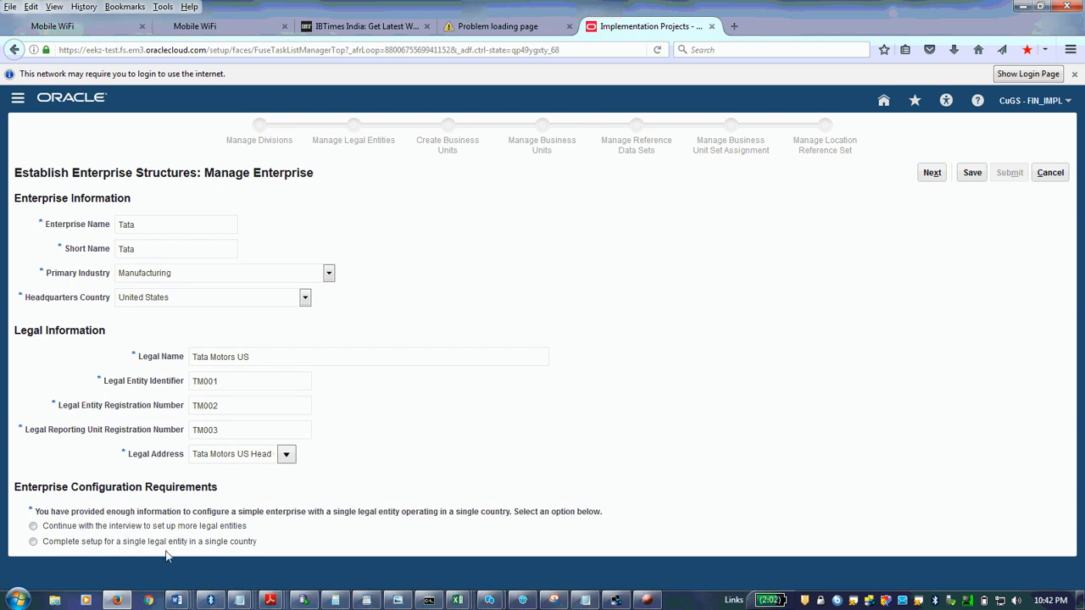
Choose to continue the interview to set up more legal entities, and add a blank division row in Manage Divisions.
left_click(34, 526)
left_click(932, 173)
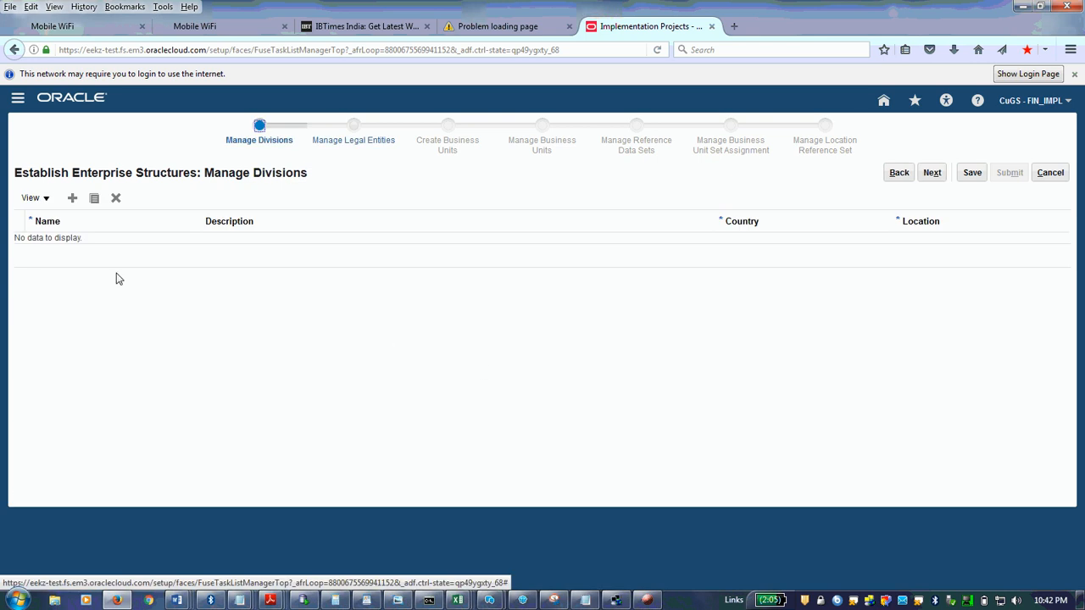
left_click(73, 200)
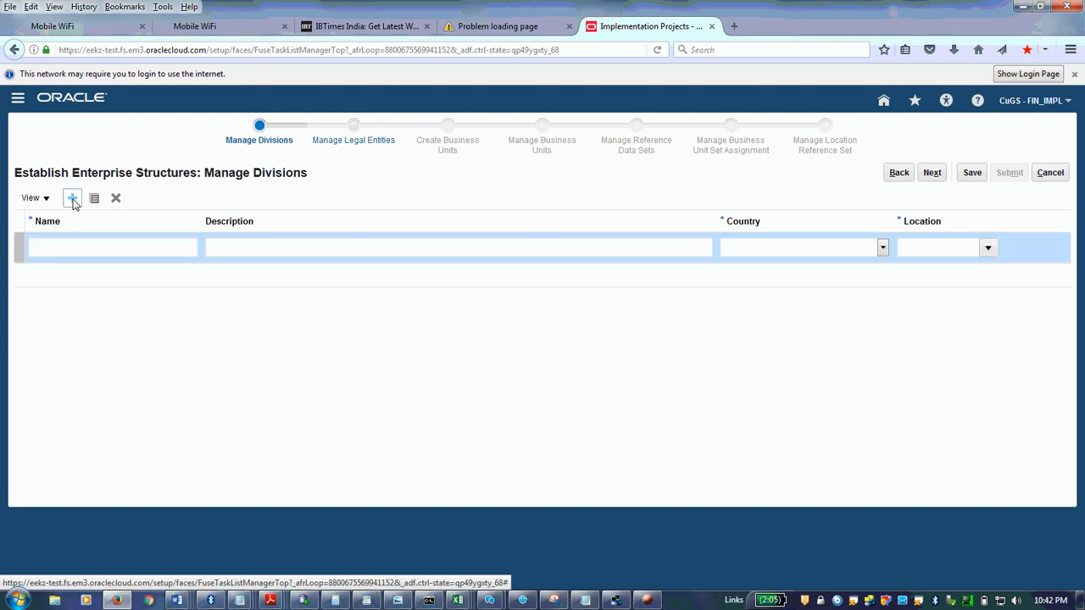
left_click(101, 250)
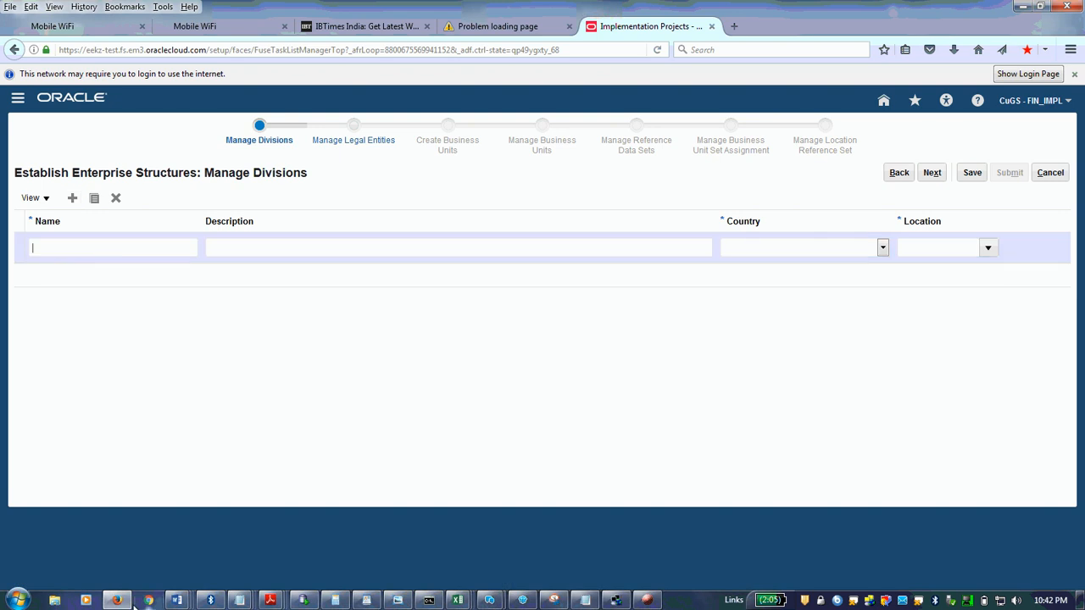
Check the divisions in Enterprise_structure.docx in Word, and name the new division Tata Steel with the description Tata Steel Corp in Firefox.
left_click(176, 600)
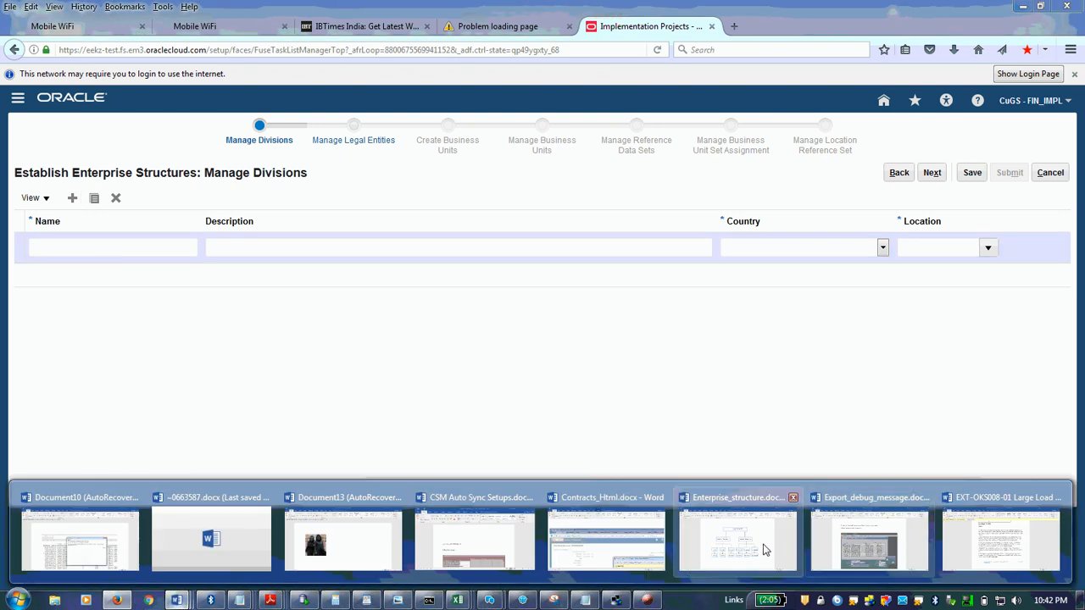
left_click(738, 543)
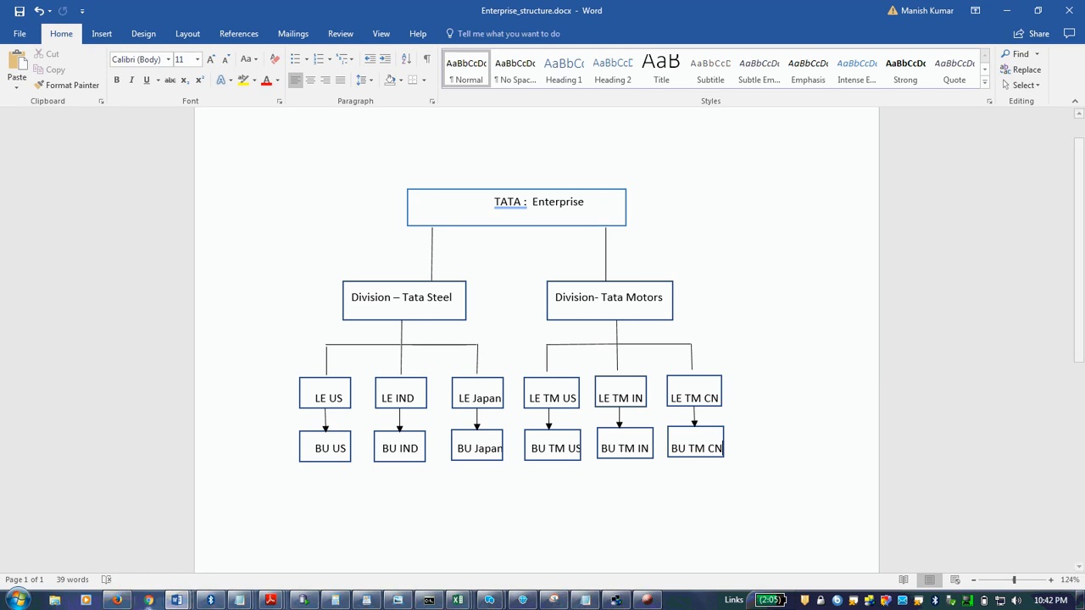
left_click(116, 600)
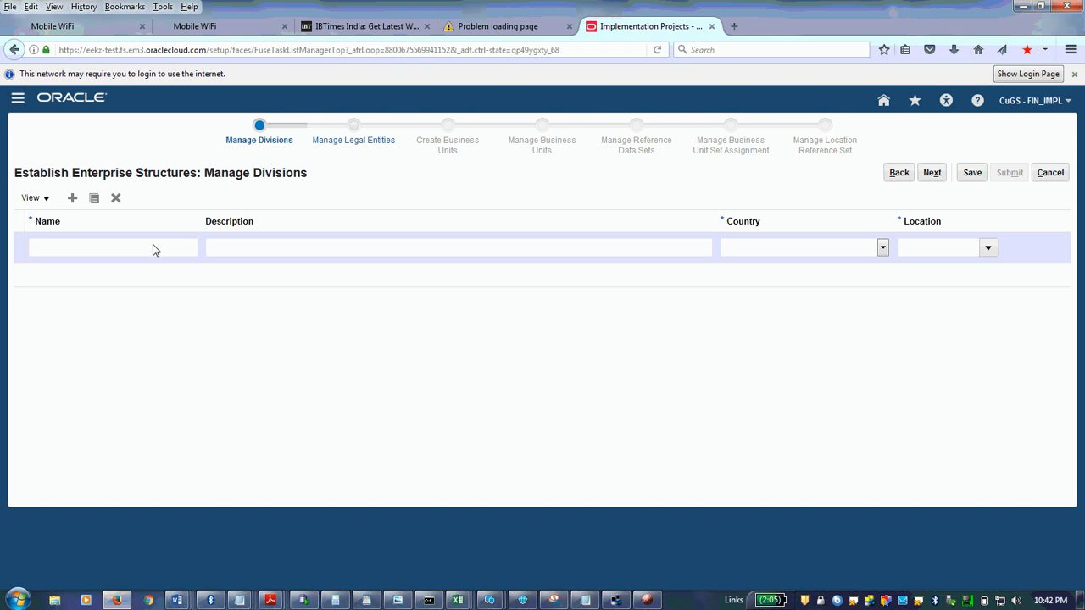
type("Tata Steel")
key("Tab")
type("Tata Steel Corp")
Set the Tata Steel division's country to United States.
left_click(885, 250)
scroll(788, 412, "down", 3)
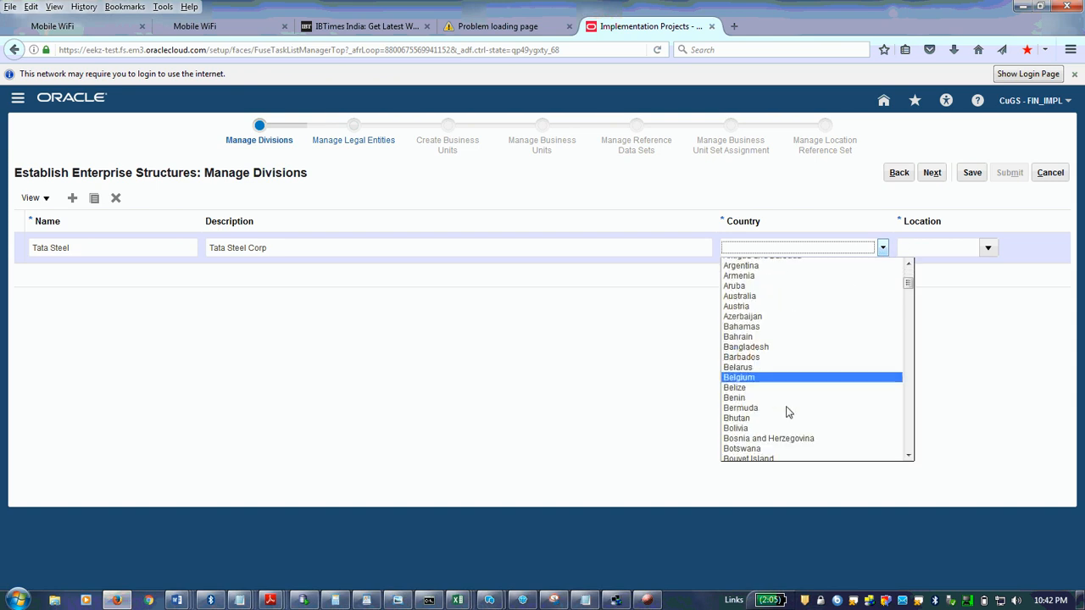
key("Down")
key("Down")
key("Down")
key("Down")
key("Down")
key("Down")
key("Down")
key("Down")
key("Down")
key("Down")
key("Down")
key("Down")
key("Down")
key("Down")
key("Down")
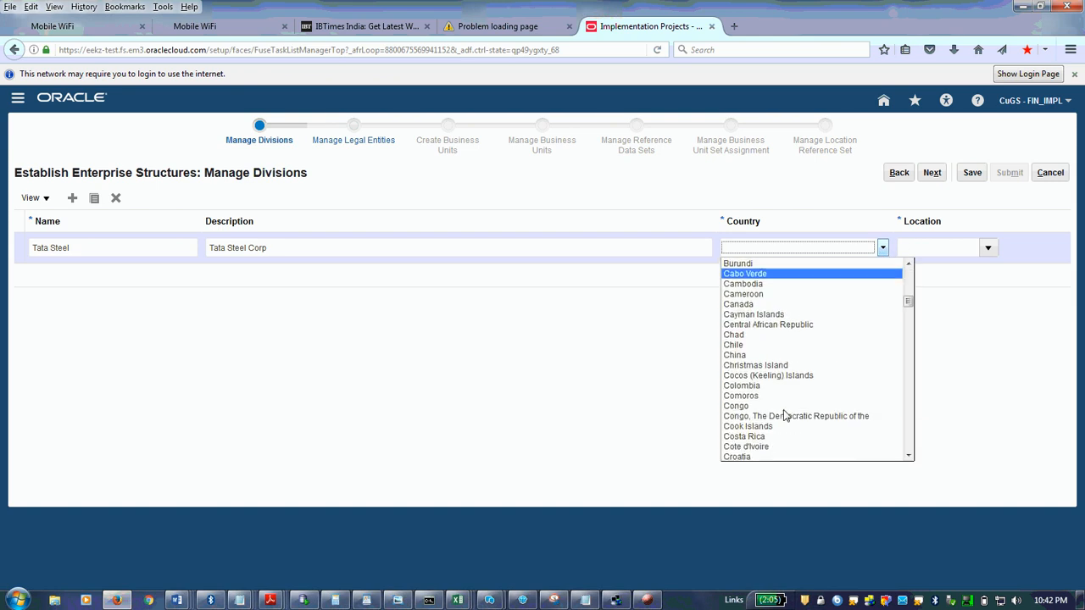
scroll(785, 415, "down", 1)
key("u")
scroll(788, 412, "down", 4)
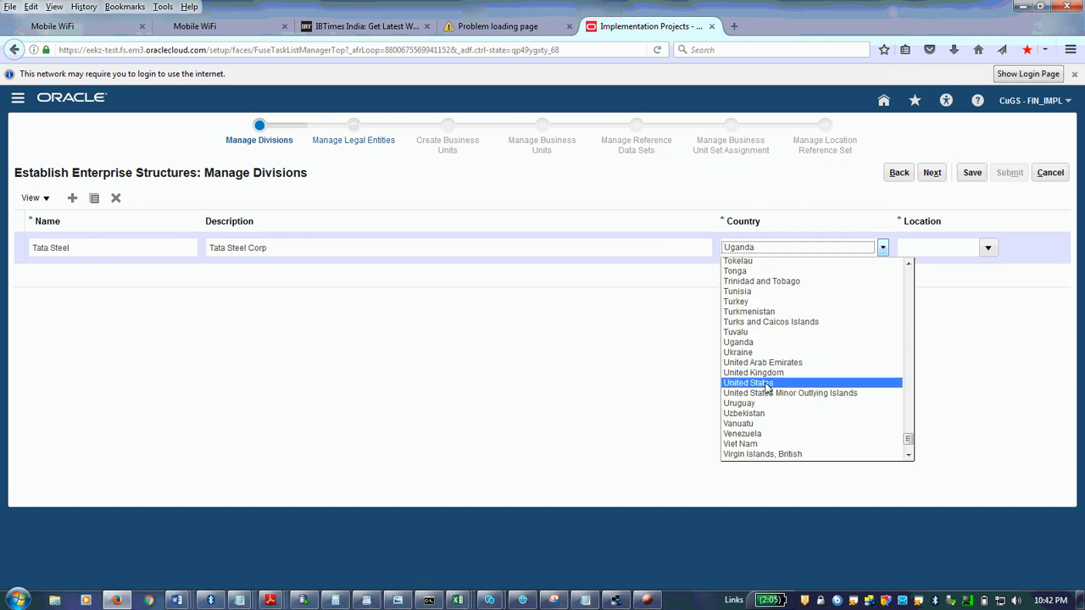
left_click(767, 382)
Create a location named Tata Steel HQ for the Tata Steel division, with its address lines, city, state and postal code filled in.
left_click(986, 249)
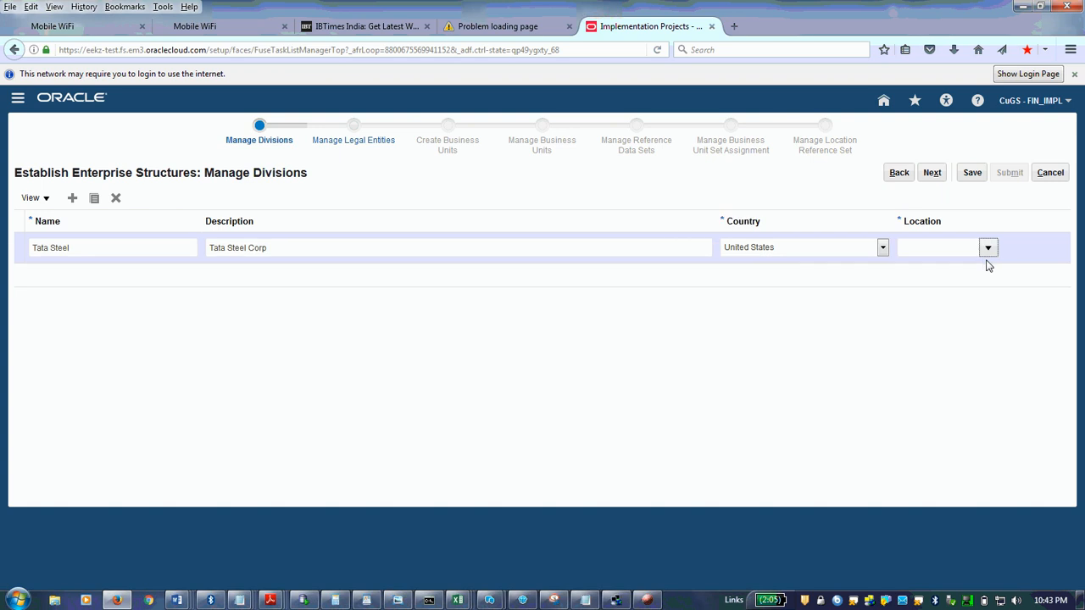
left_click(987, 249)
left_click(510, 309)
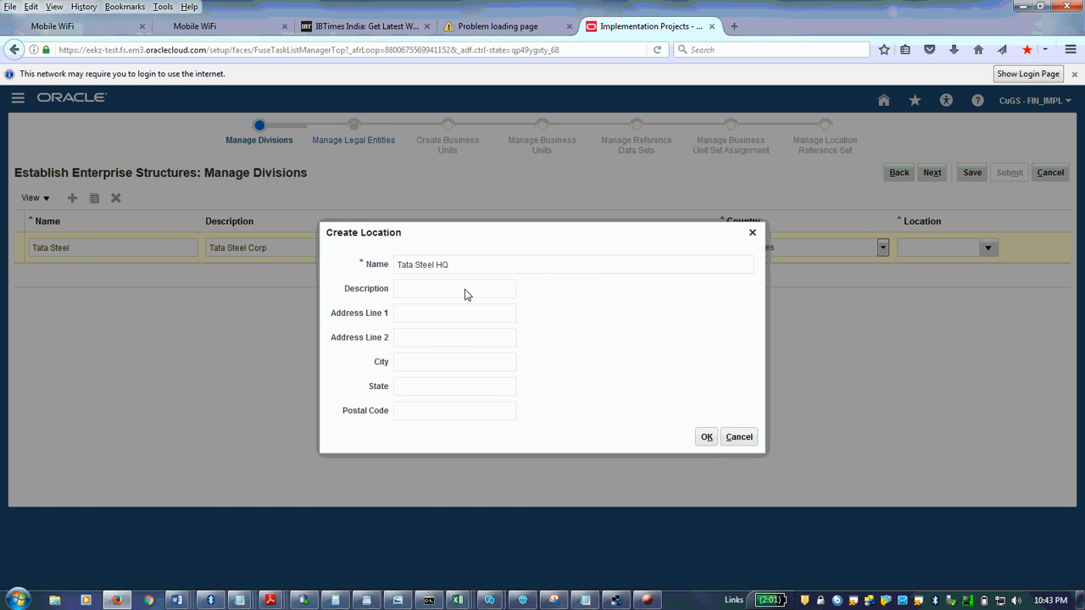
type("4544")
left_click(431, 343)
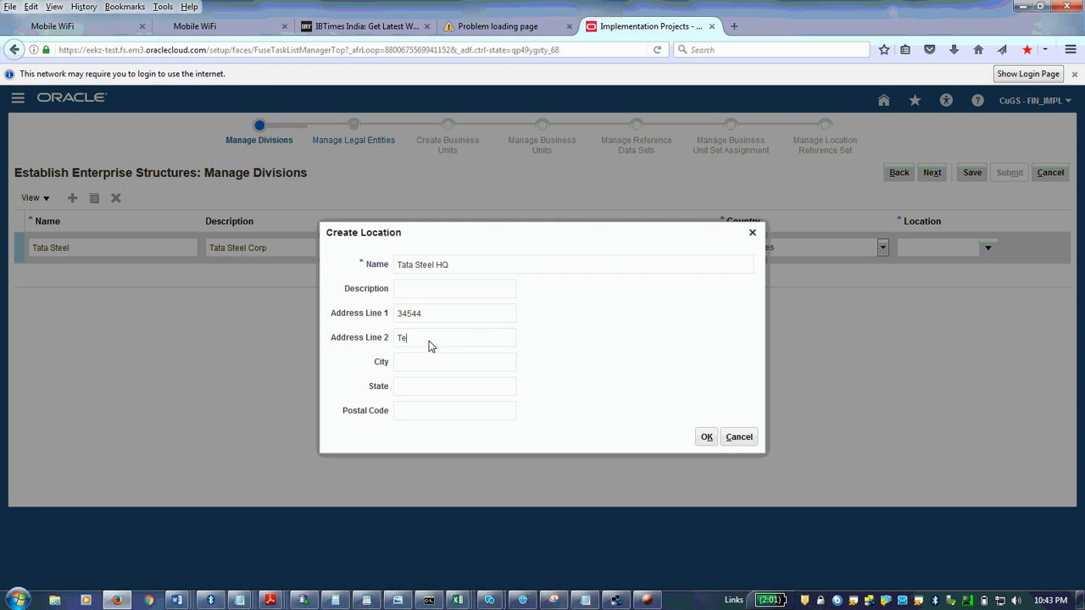
type("Tempa")
left_click(426, 362)
type("34533")
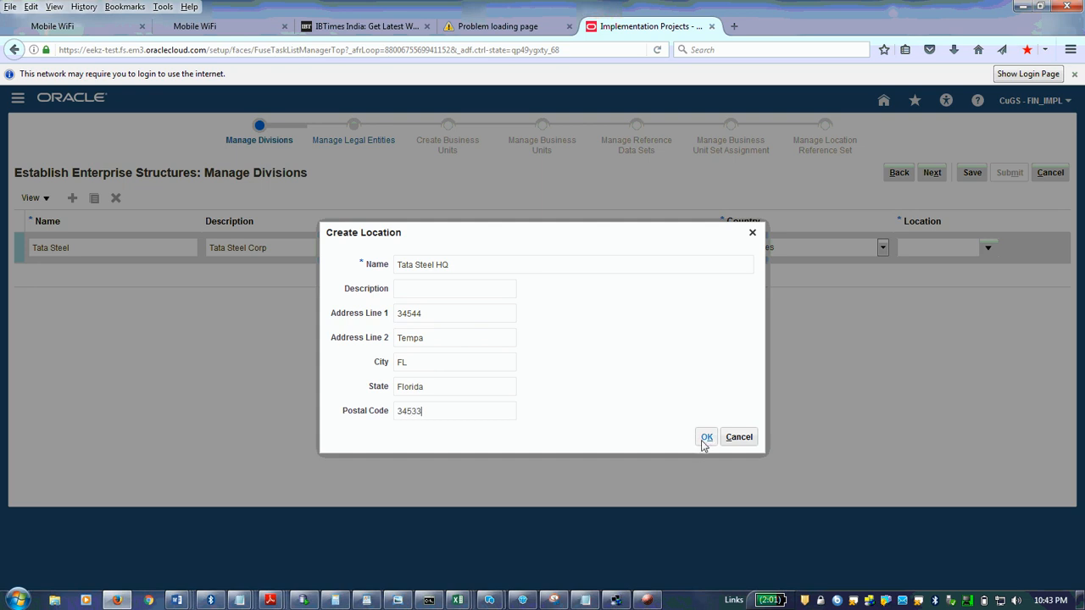
left_click(705, 437)
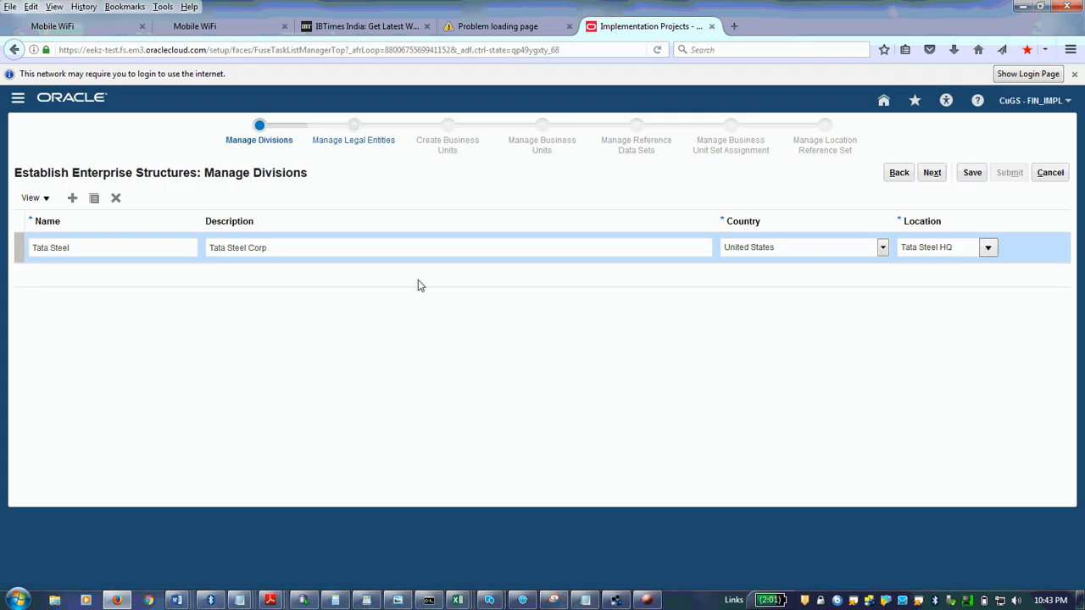
Add another division named Tata Motors with the description Tata Motors Corp.
left_click(73, 198)
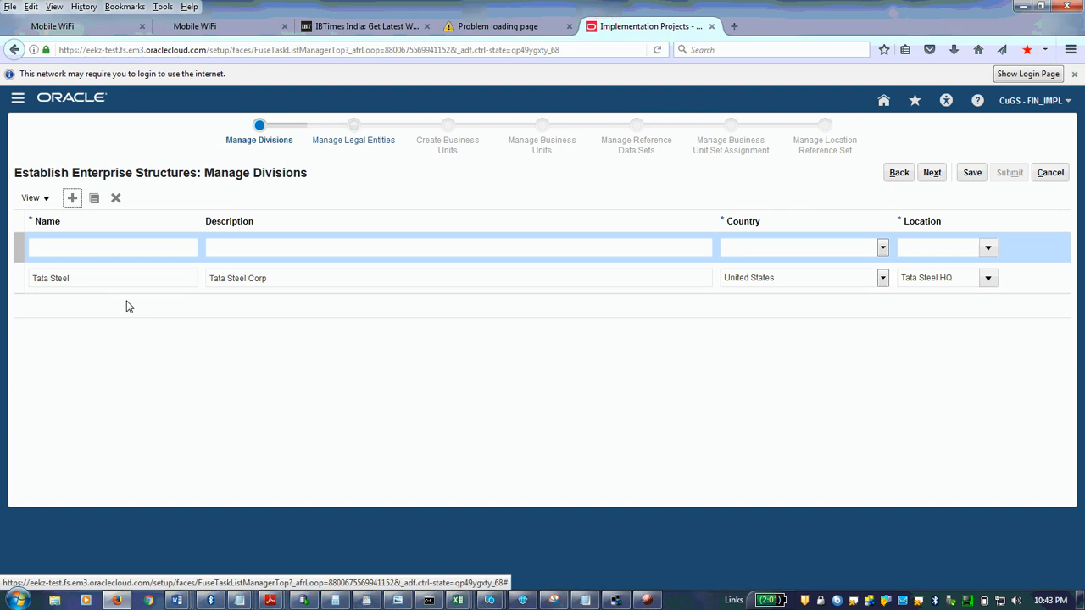
left_click(105, 254)
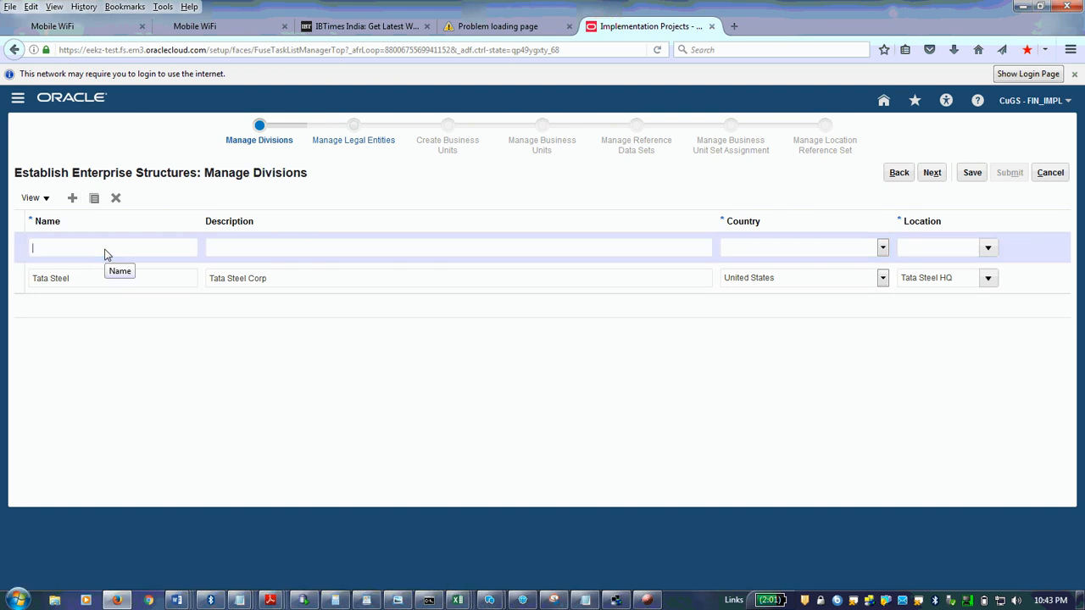
type("Tata Motors")
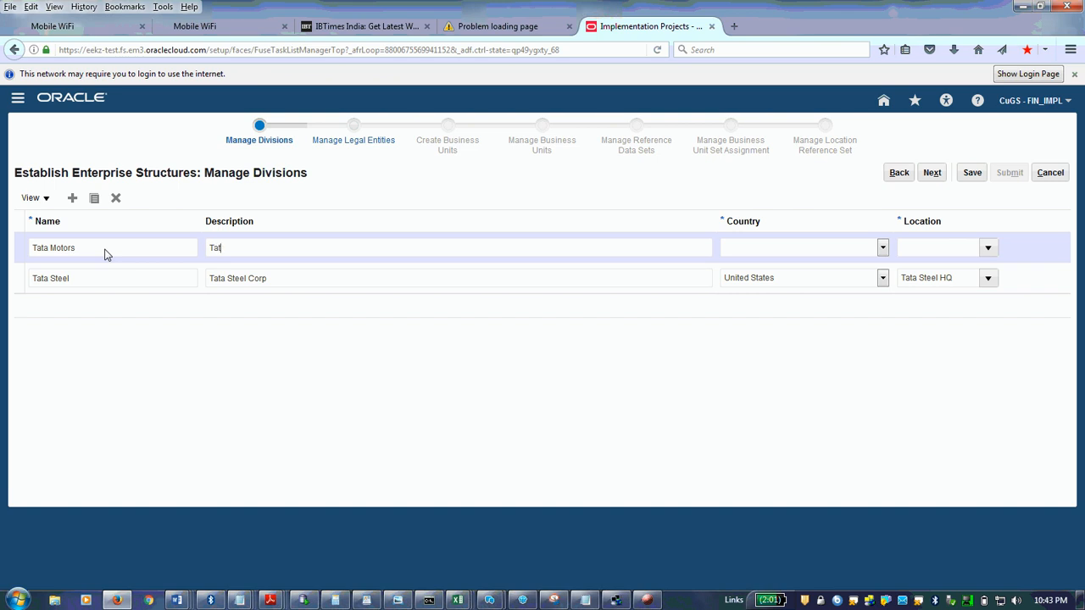
type("Tata Morto")
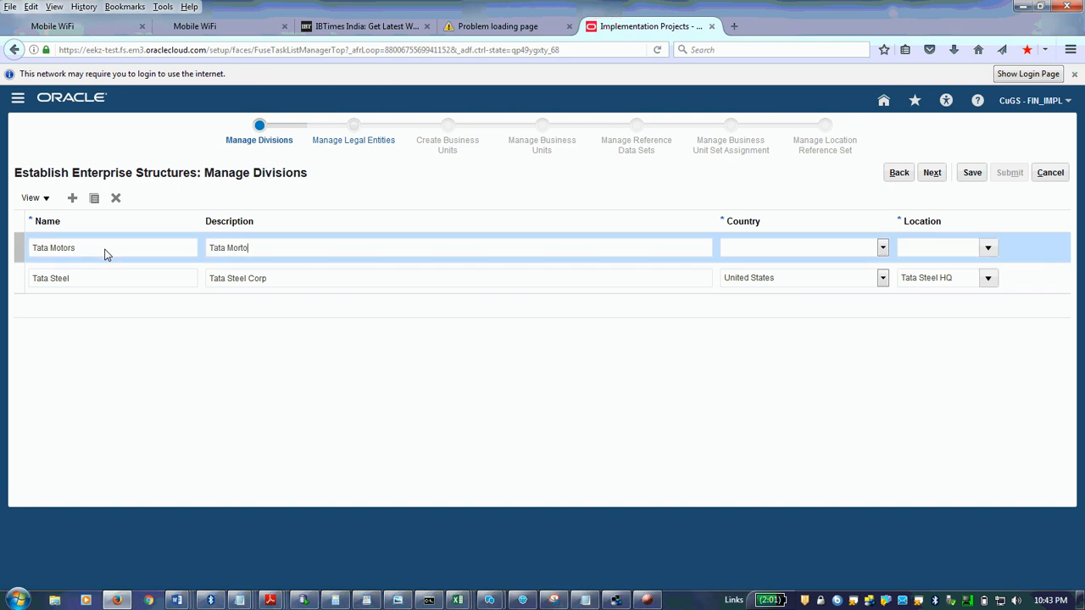
key("BackSpace")
key("BackSpace")
key("BackSpace")
type("tor")
Set the Tata Motors division's country to United States.
left_click(883, 250)
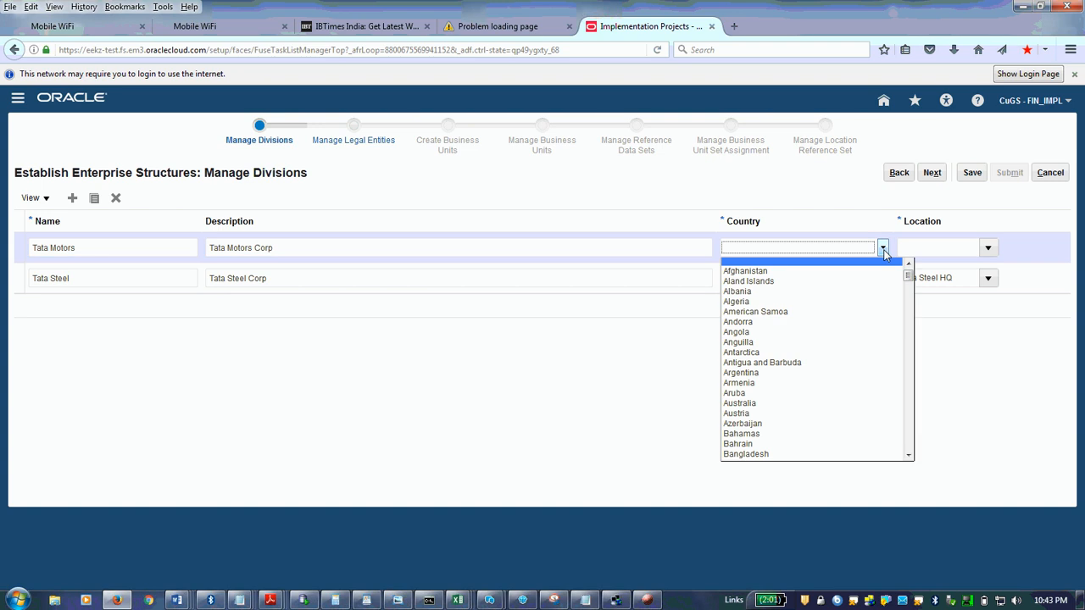
key("u")
key("Down")
key("Down")
key("Down")
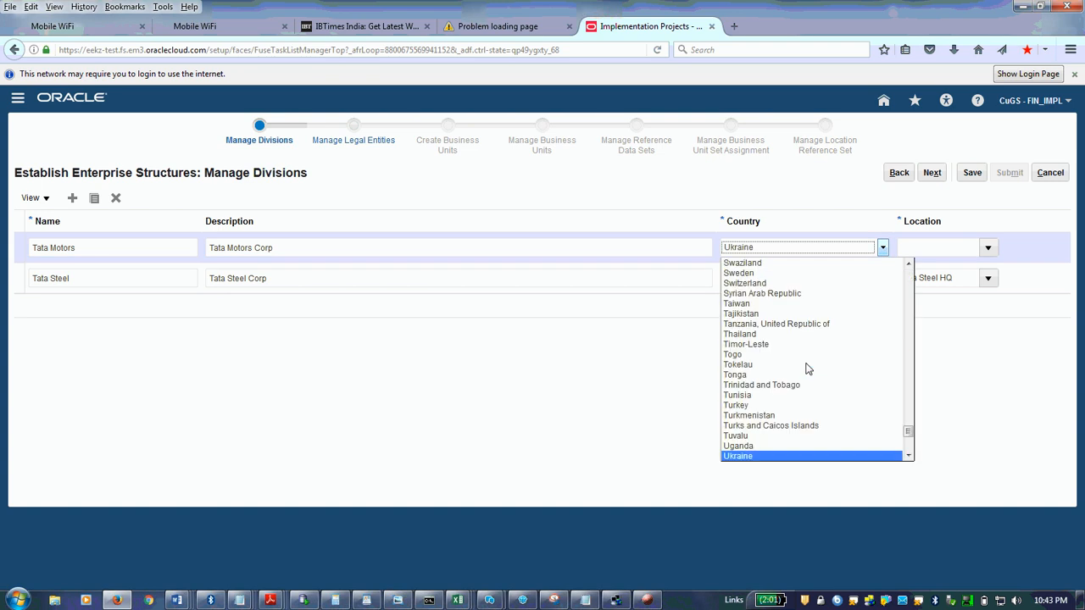
key("Down")
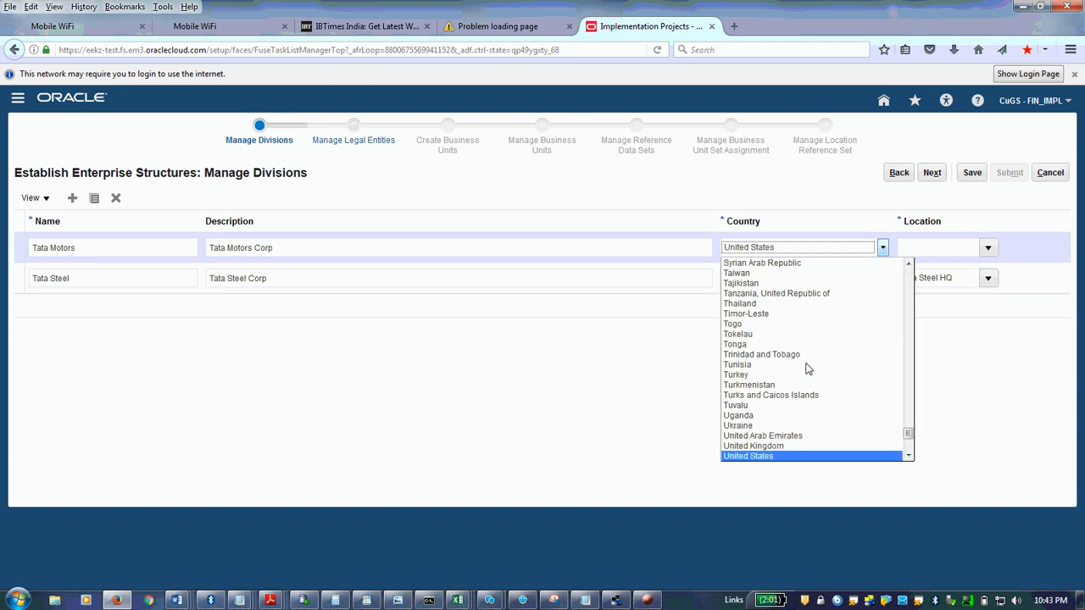
key("Return")
Assign the existing Tata Motors US Head Office location to the Tata Motors division, and continue to Manage Legal Entities.
left_click(989, 250)
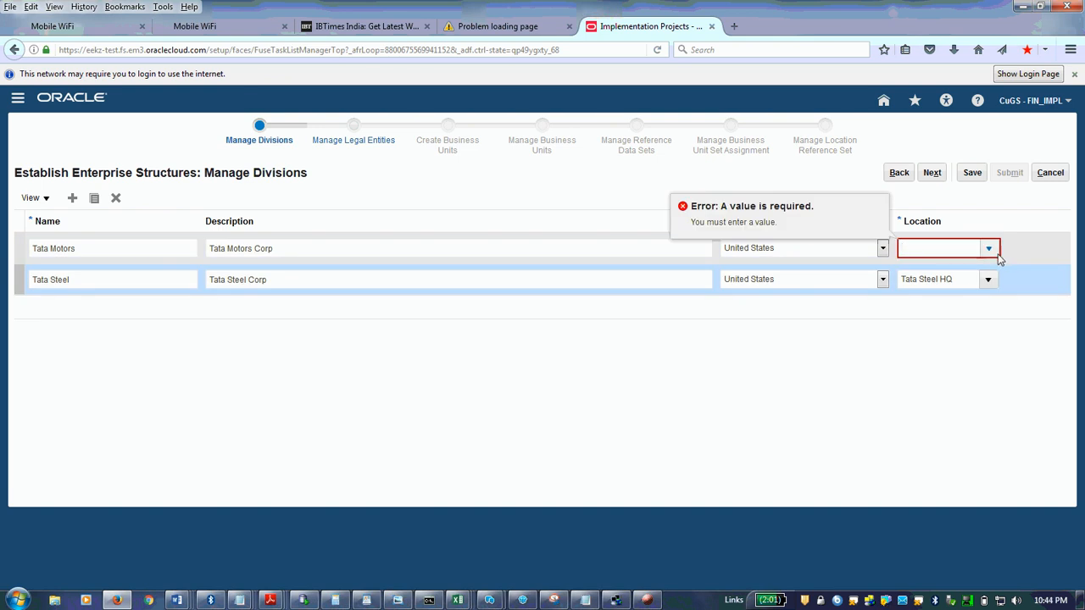
left_click(989, 250)
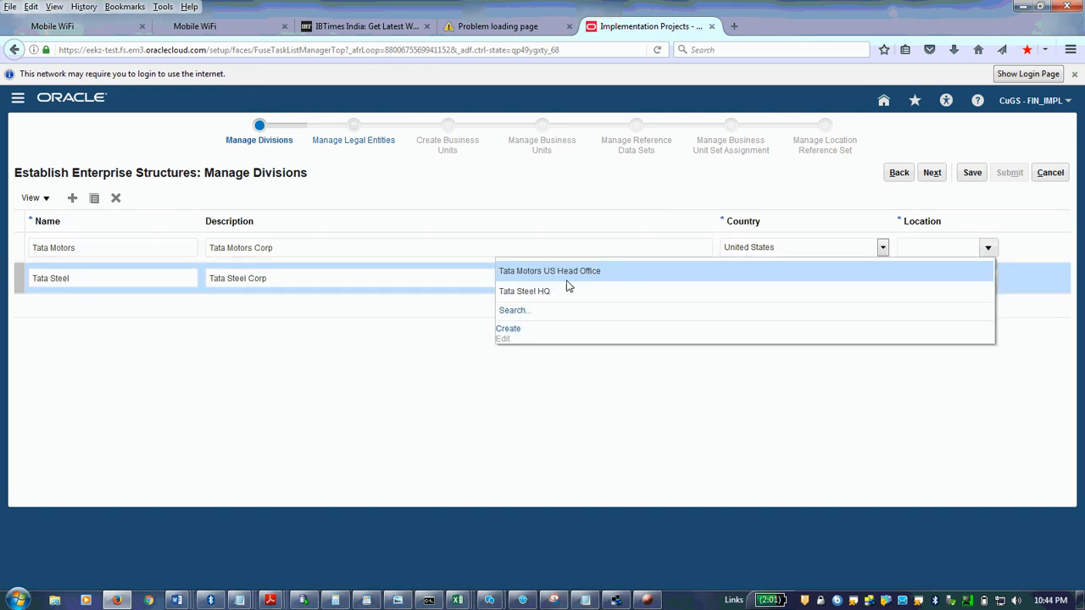
key("Down")
key("Return")
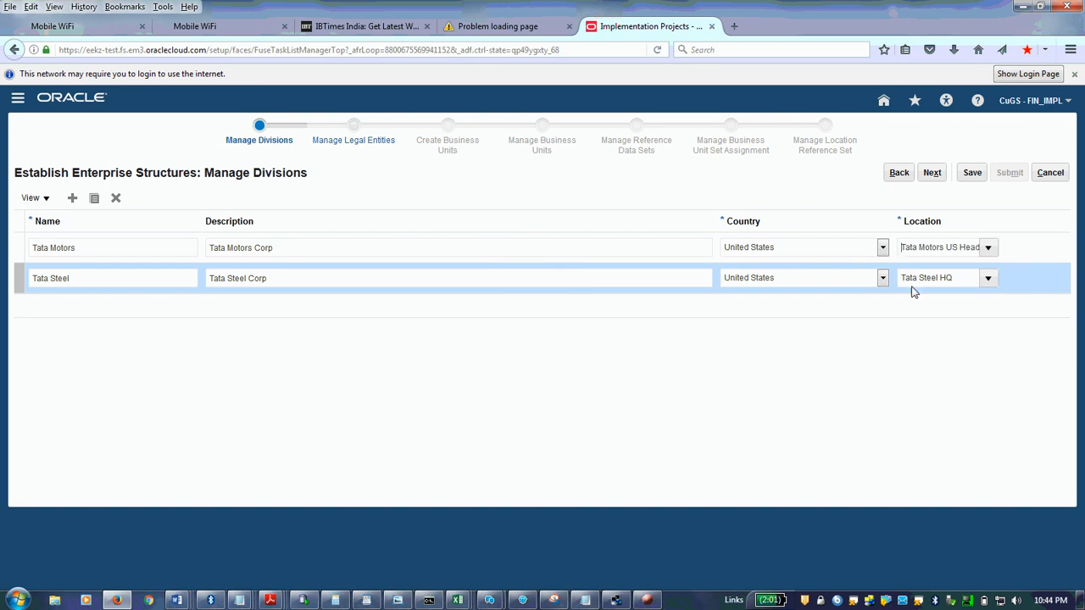
left_click(933, 175)
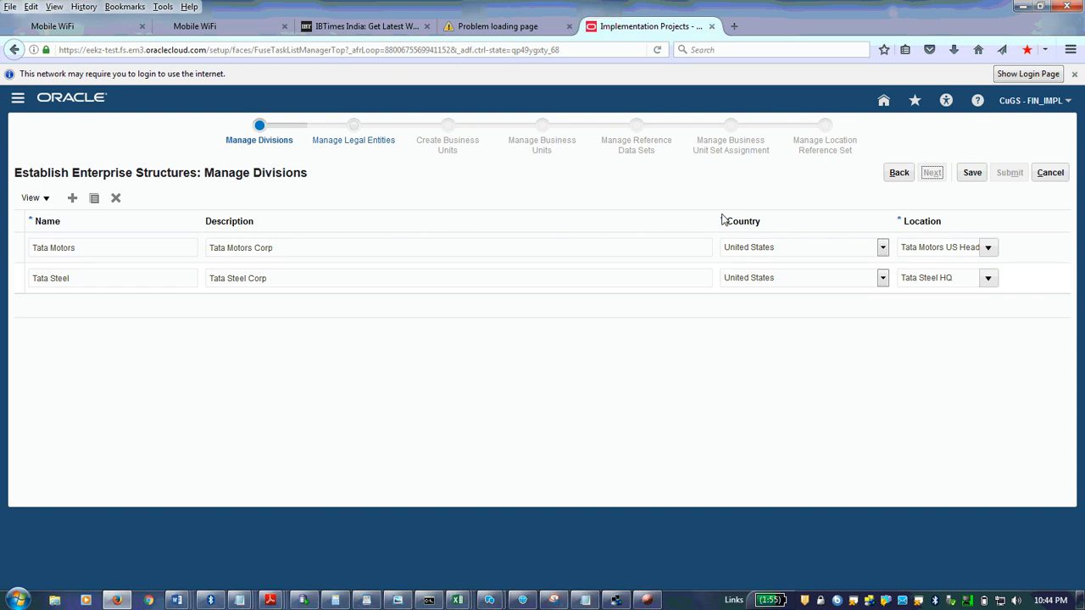
left_click(647, 600)
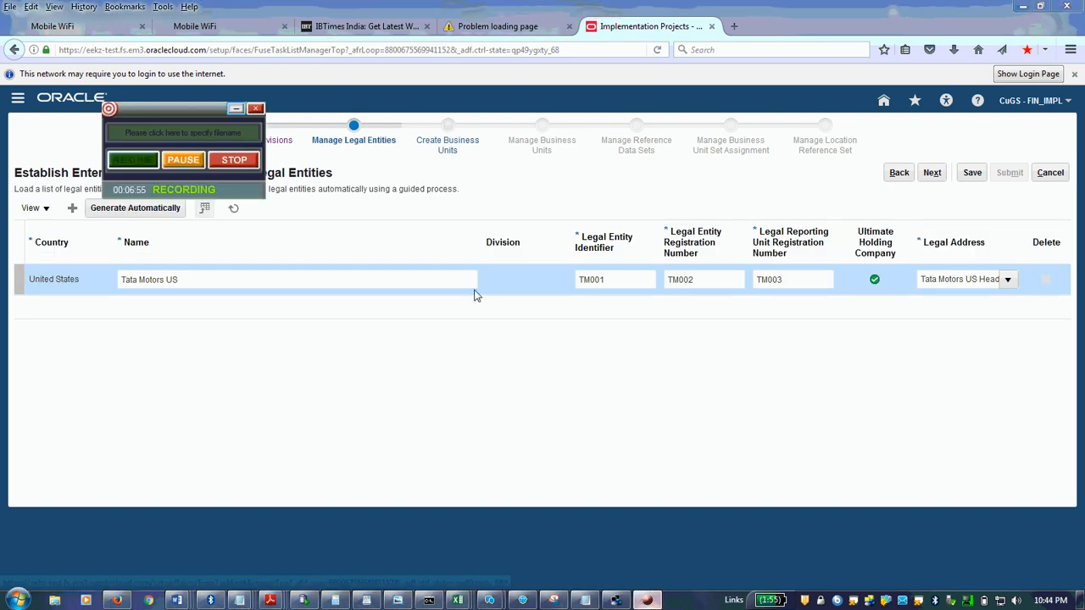
left_click(236, 110)
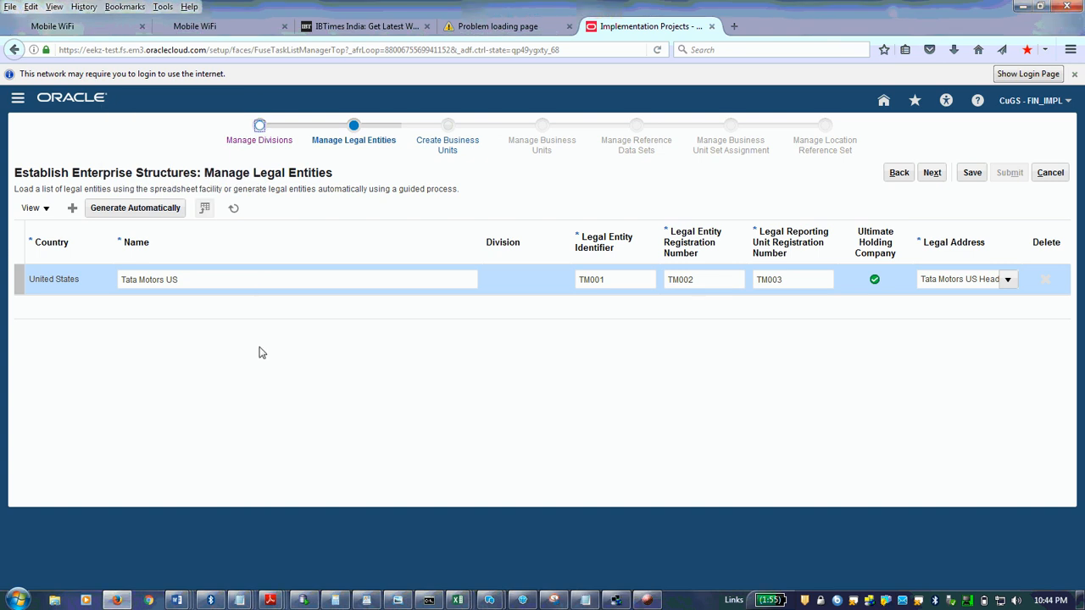
Review the planned legal entities in Enterprise_structure.docx in Word, and add a blank legal entity row in Firefox.
left_click(176, 602)
left_click(681, 490)
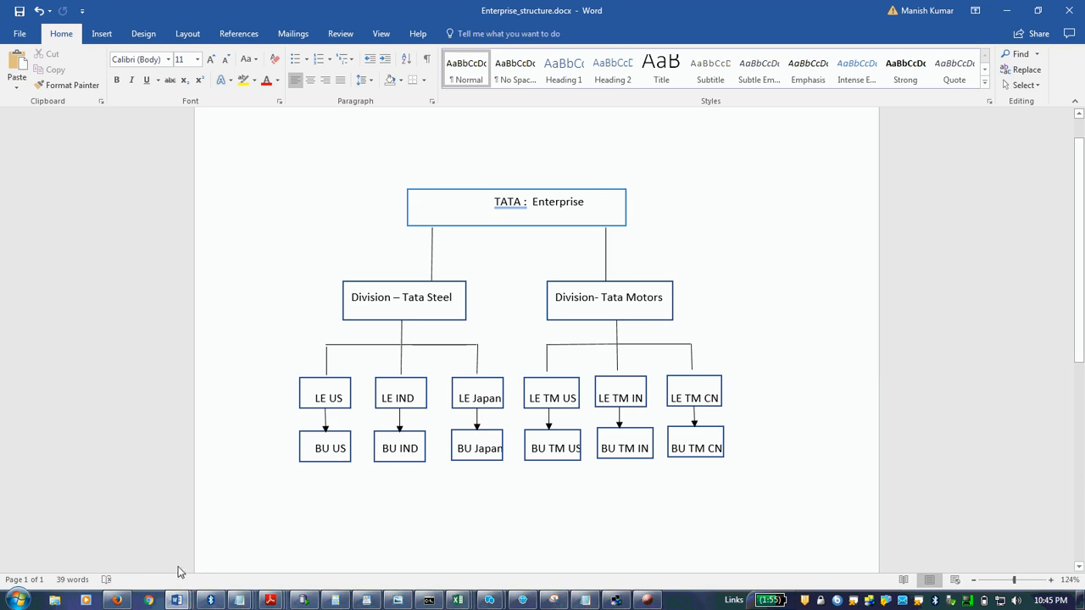
left_click(116, 600)
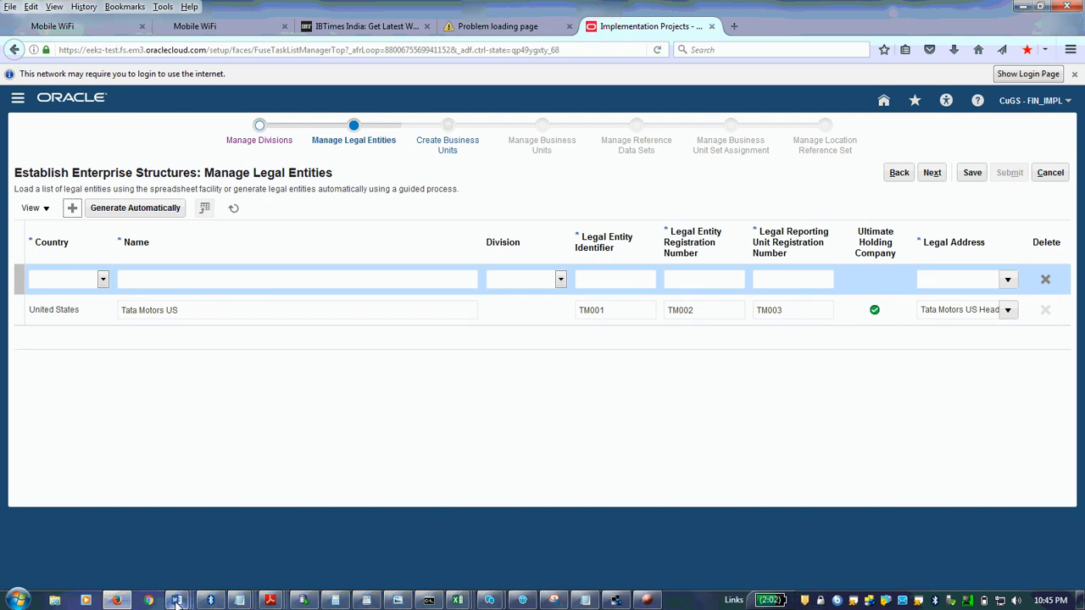
Check the Tata Motors legal entities in Enterprise_structure.docx in Word again, and return to Manage Legal Entities in Firefox.
mouse_move(176, 602)
left_click(687, 542)
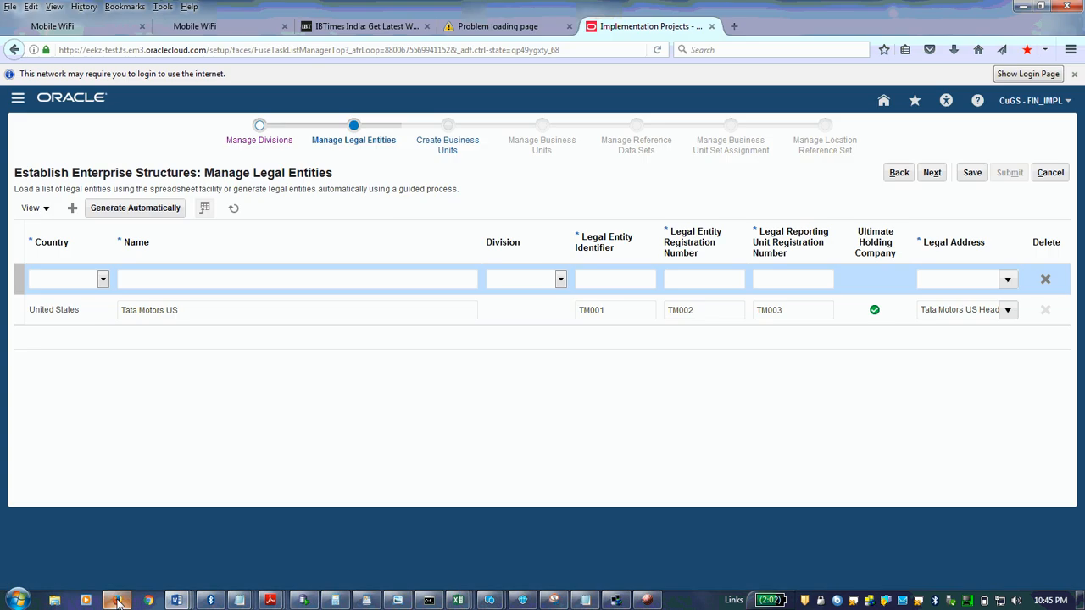
left_click(117, 600)
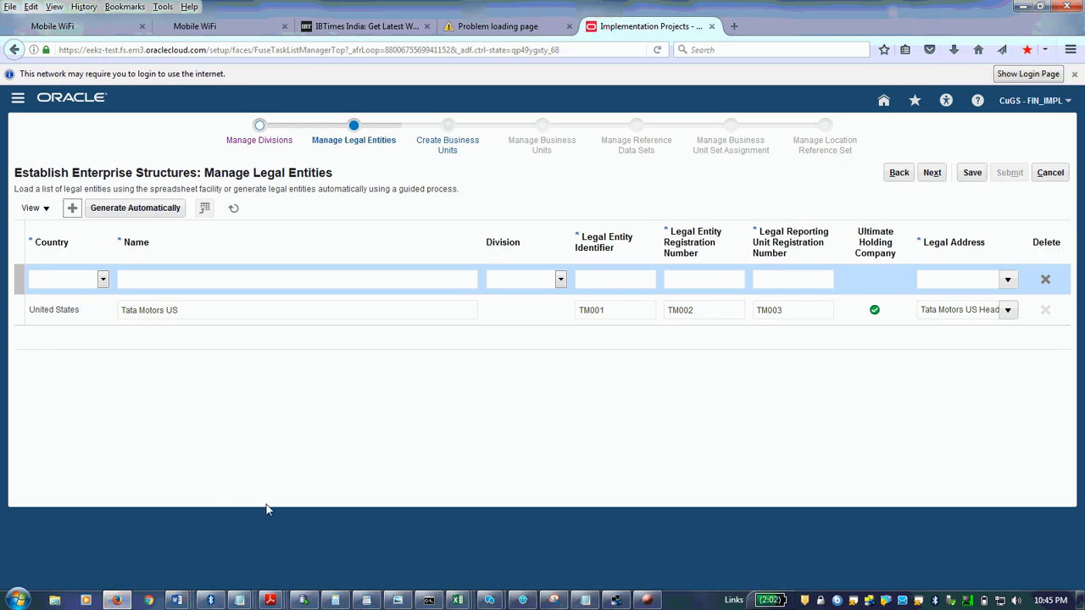
mouse_move(174, 601)
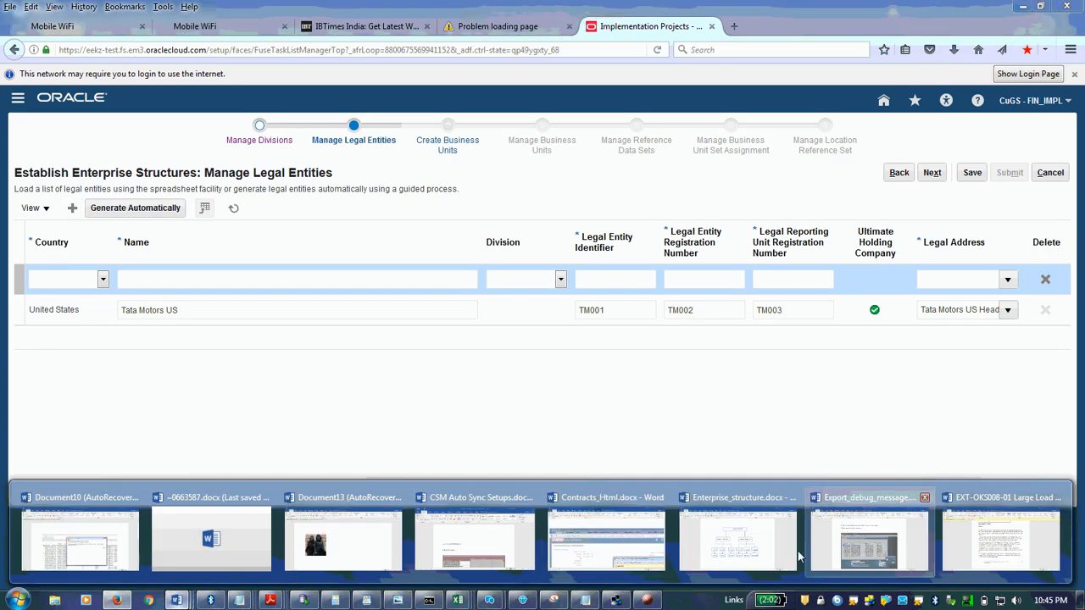
left_click(865, 534)
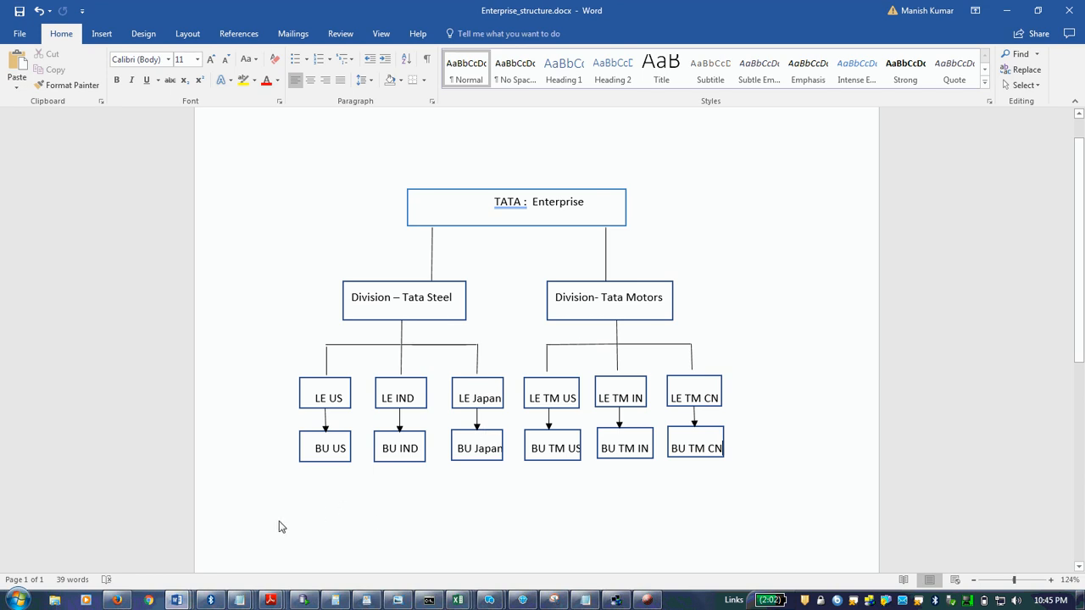
left_click(117, 600)
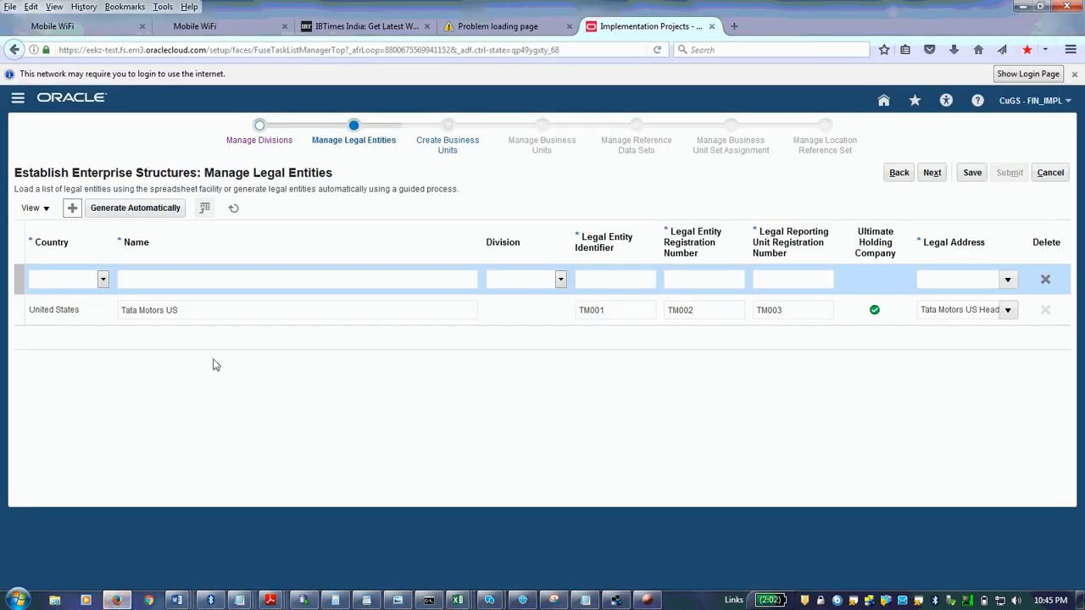
Set the new legal entity's country to India, its name to Tata Motors India and its division to Tata Motors.
left_click(102, 281)
key("i")
key("i")
key("i")
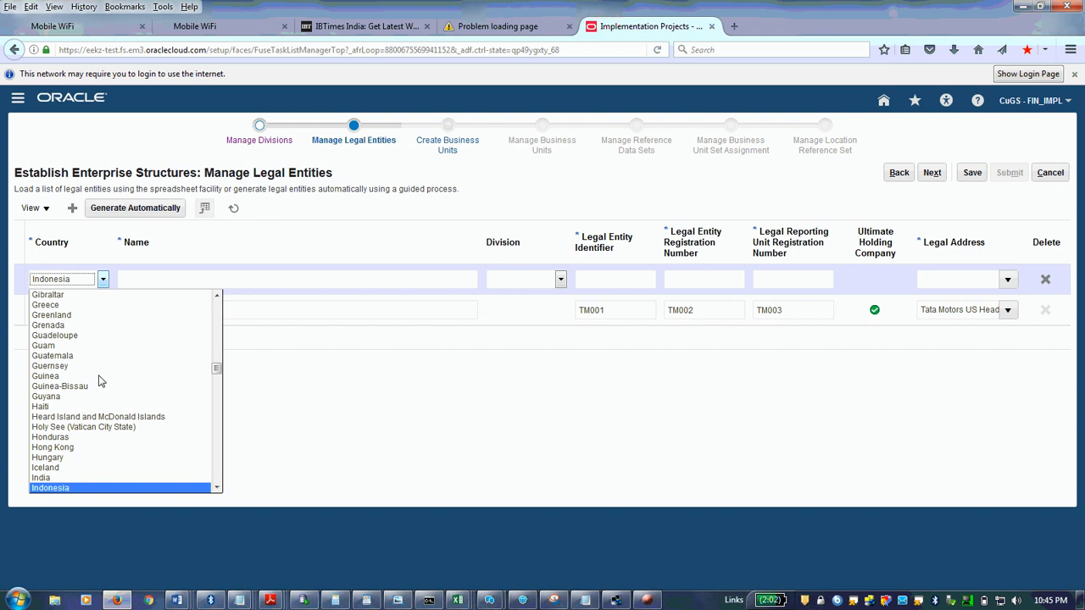
left_click(84, 477)
left_click(209, 282)
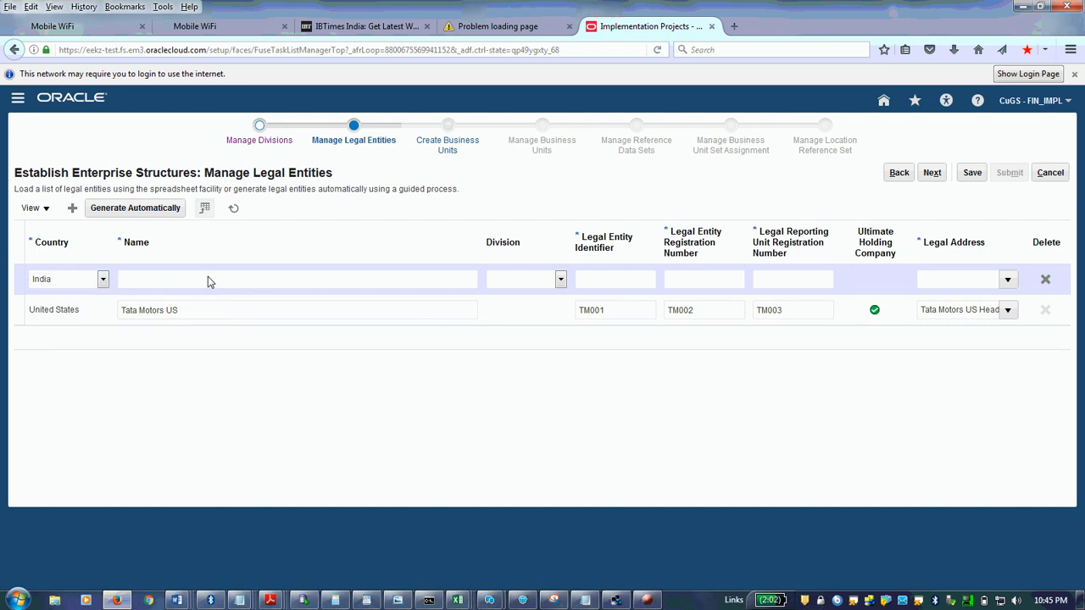
type("tat")
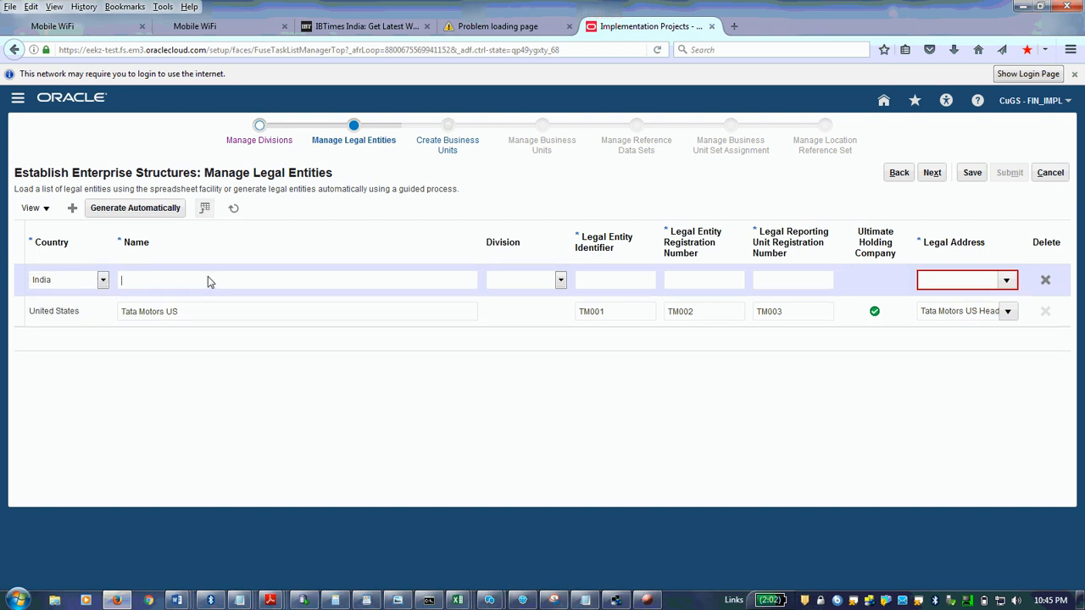
type("Tata Motors India")
left_click(561, 282)
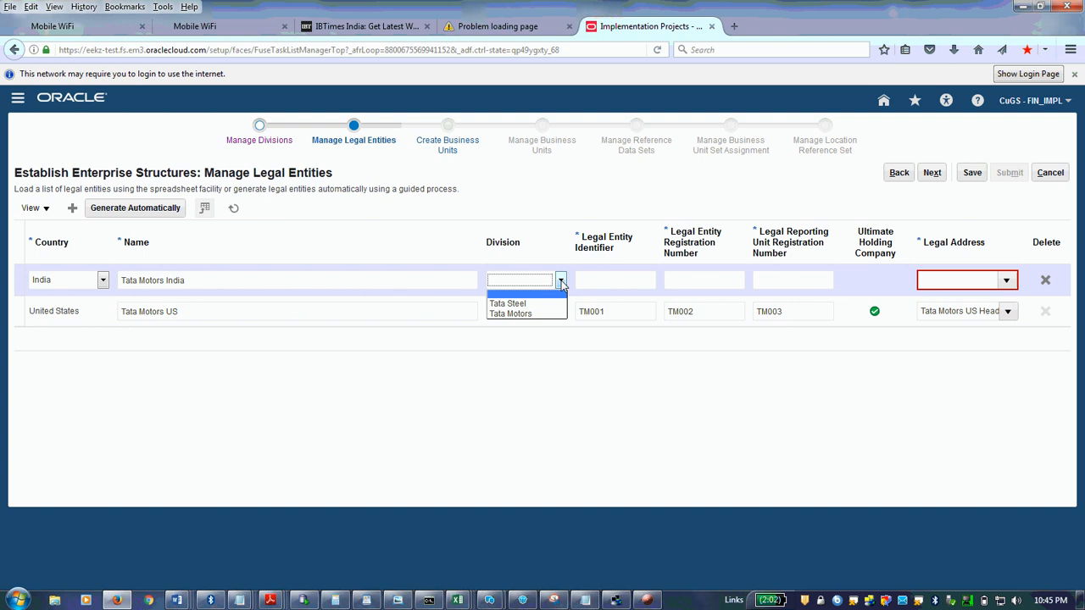
left_click(521, 315)
Enter TMI001 as the entity's identifier, TMI002 as its registration number and TMI003 as its reporting unit registration number.
left_click(629, 285)
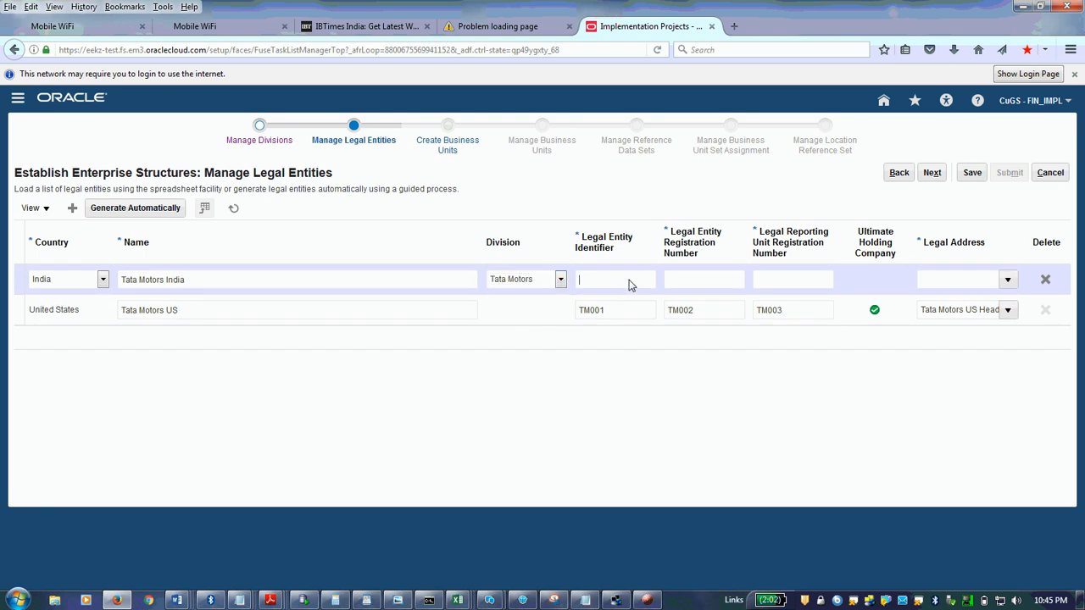
type("TMI001")
key("Tab")
type("TMI002")
key("Tab")
type("TMI003")
Create a location named Tata Motors India for the India entity's legal address, filling in its address line, city, postal code and state.
left_click(1008, 280)
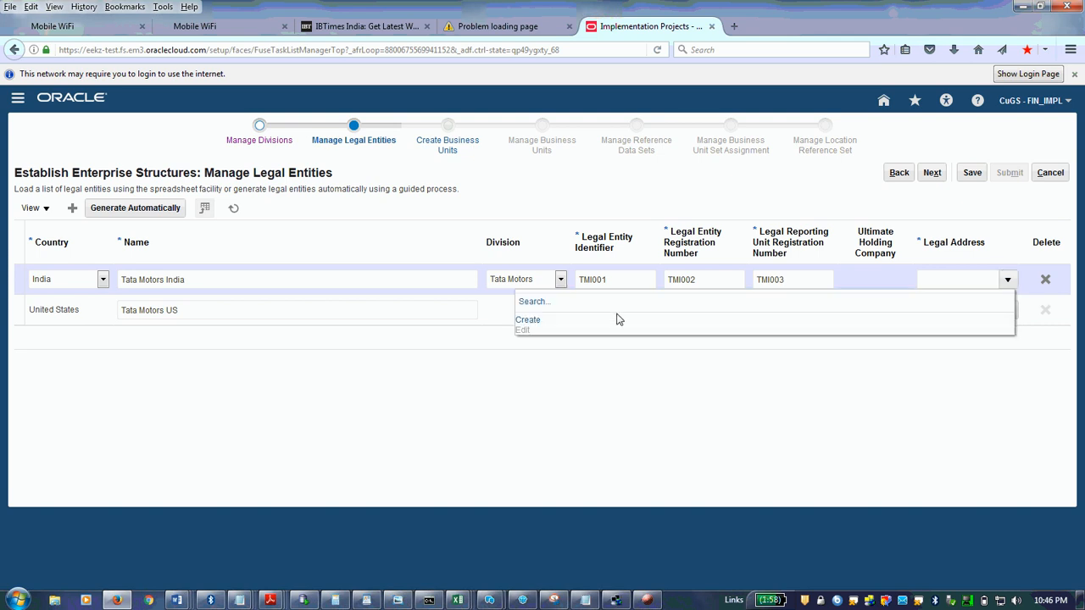
left_click(527, 320)
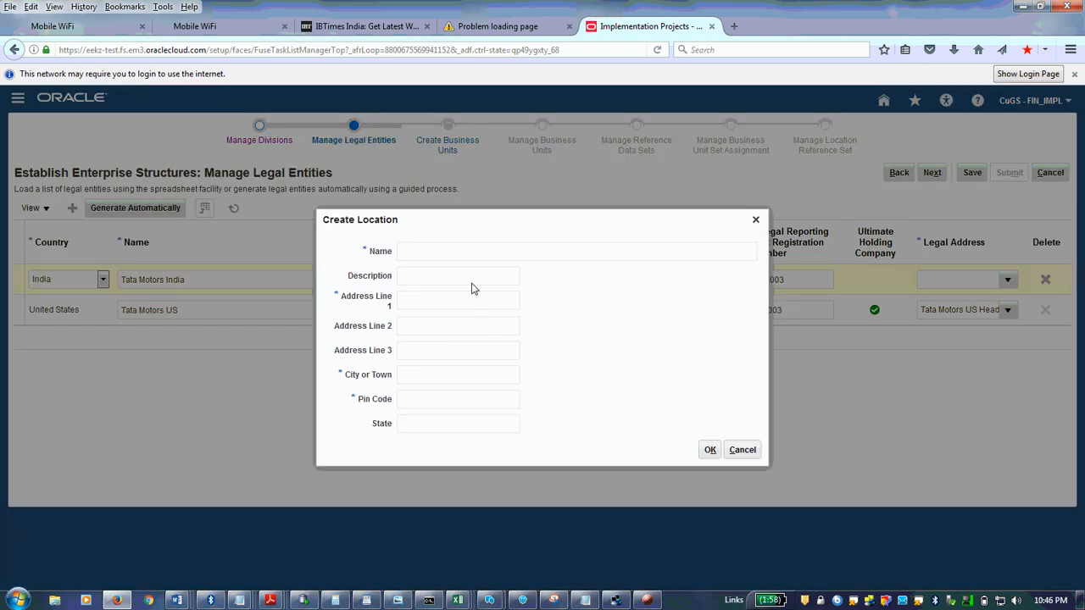
type("Tata Motors India")
left_click(429, 307)
type("37474")
key("BackSpace")
type("G")
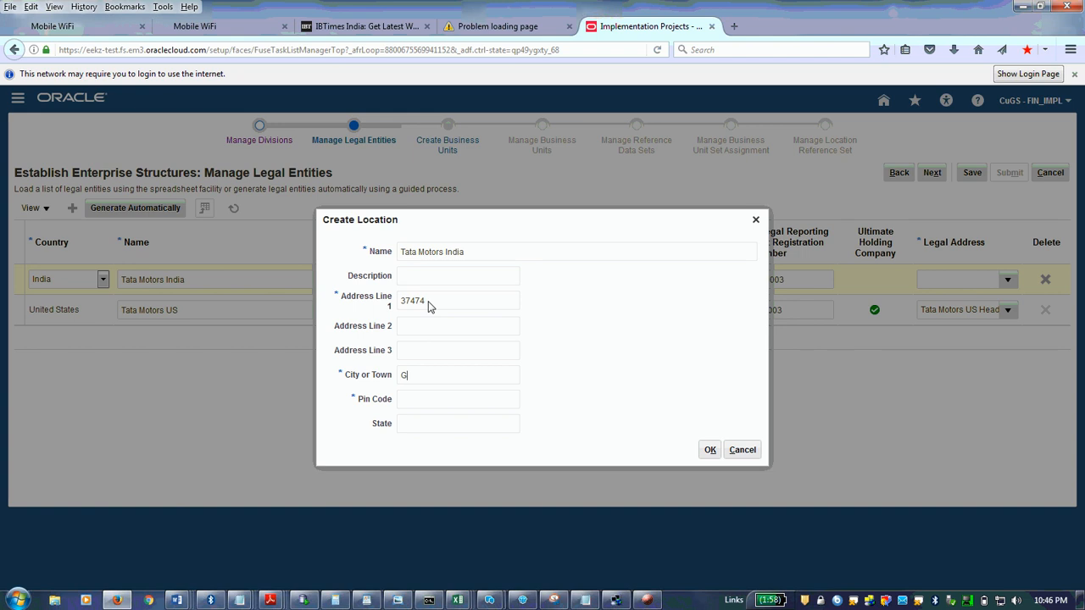
type("urgaon")
type("1220")
type("Harya")
type("na")
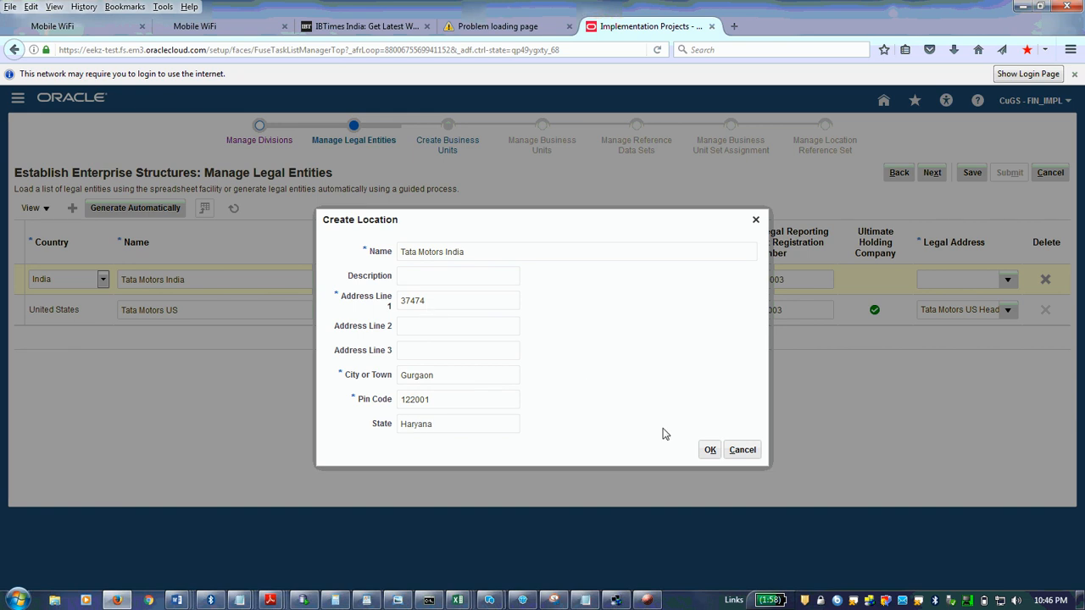
left_click(710, 450)
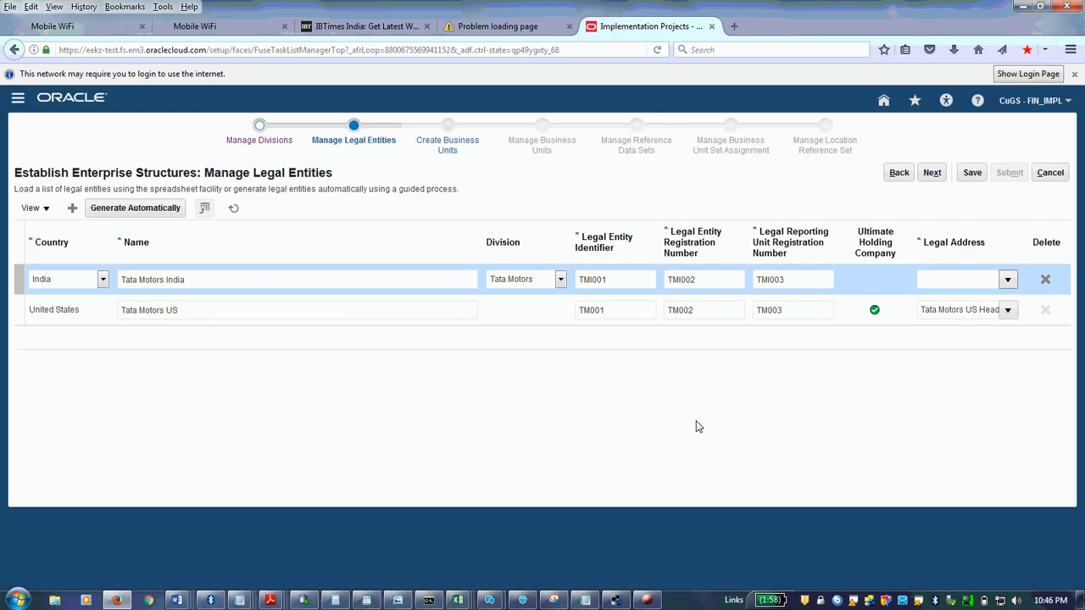
Assign the Tata Motors India location as the India entity's legal address, and add a blank legal entity row.
left_click(1008, 282)
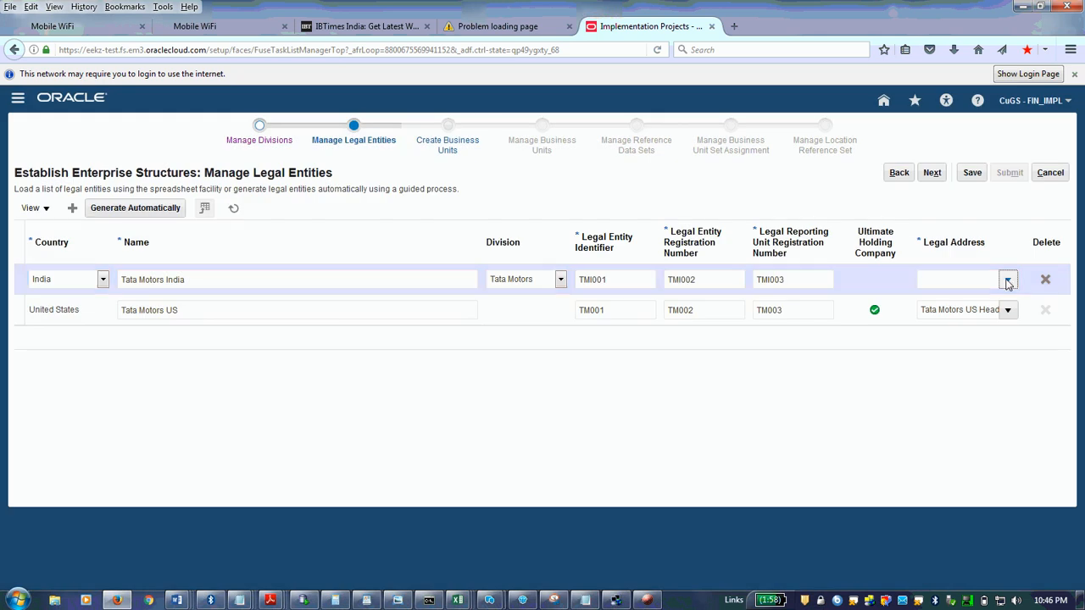
left_click(1009, 282)
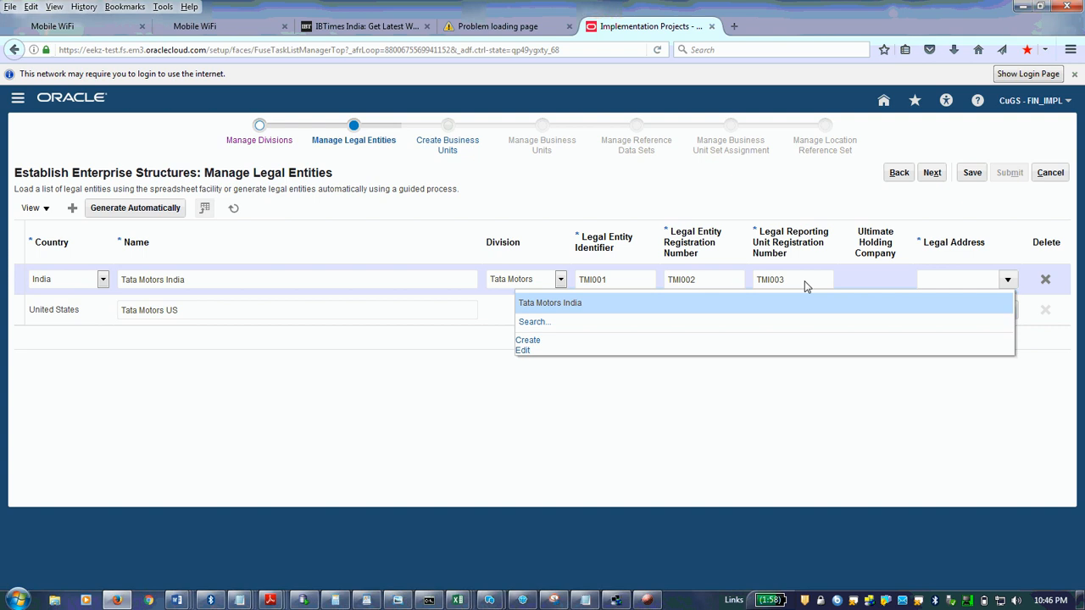
left_click(557, 307)
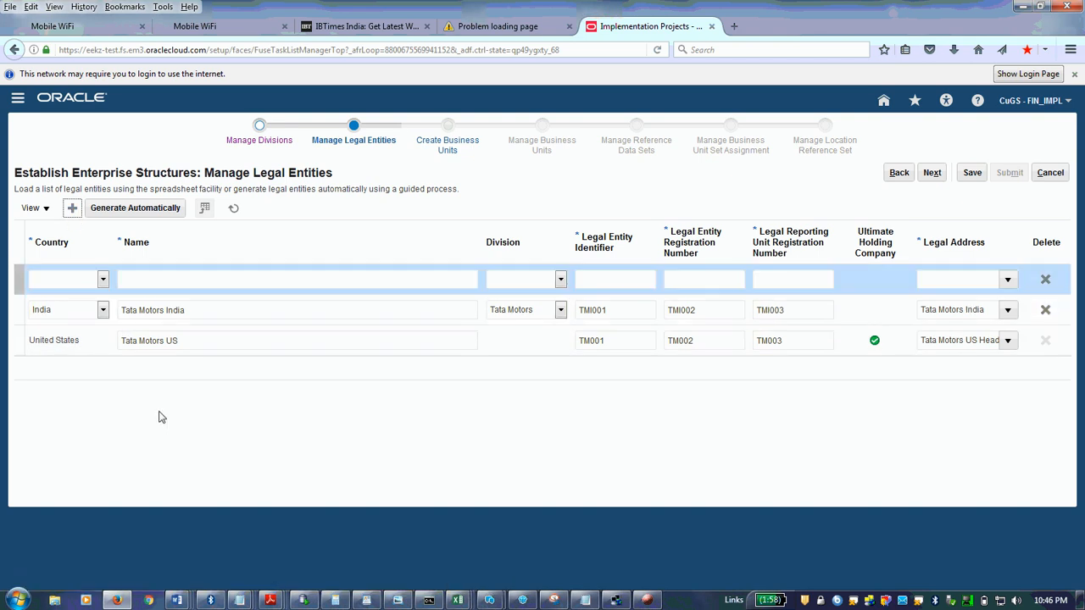
Check the remaining planned legal entities in Enterprise_structure.docx in Word, and return to Manage Legal Entities in Firefox.
mouse_move(176, 600)
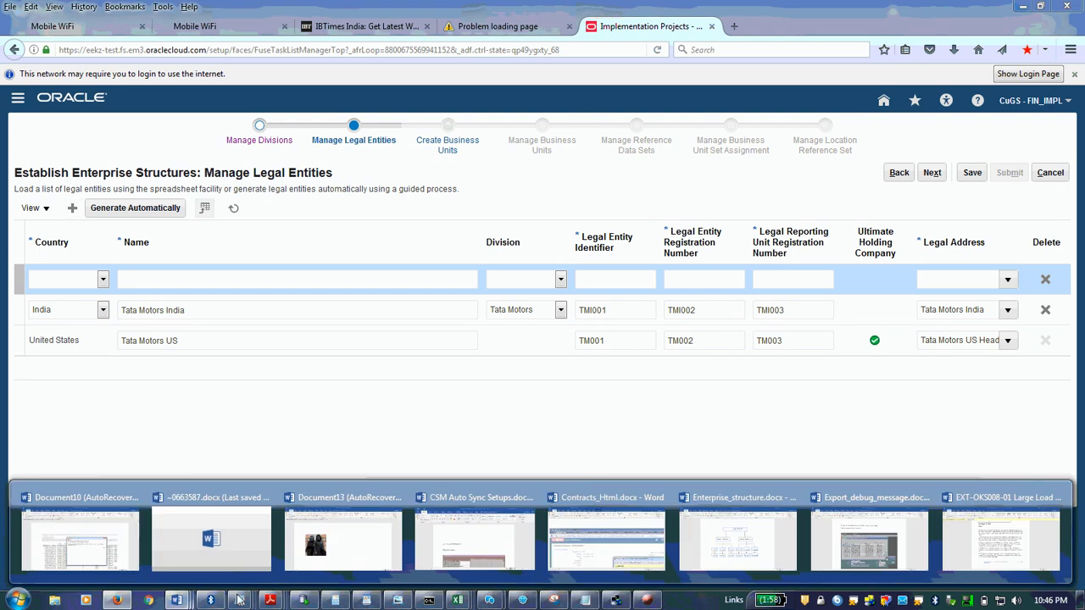
left_click(699, 559)
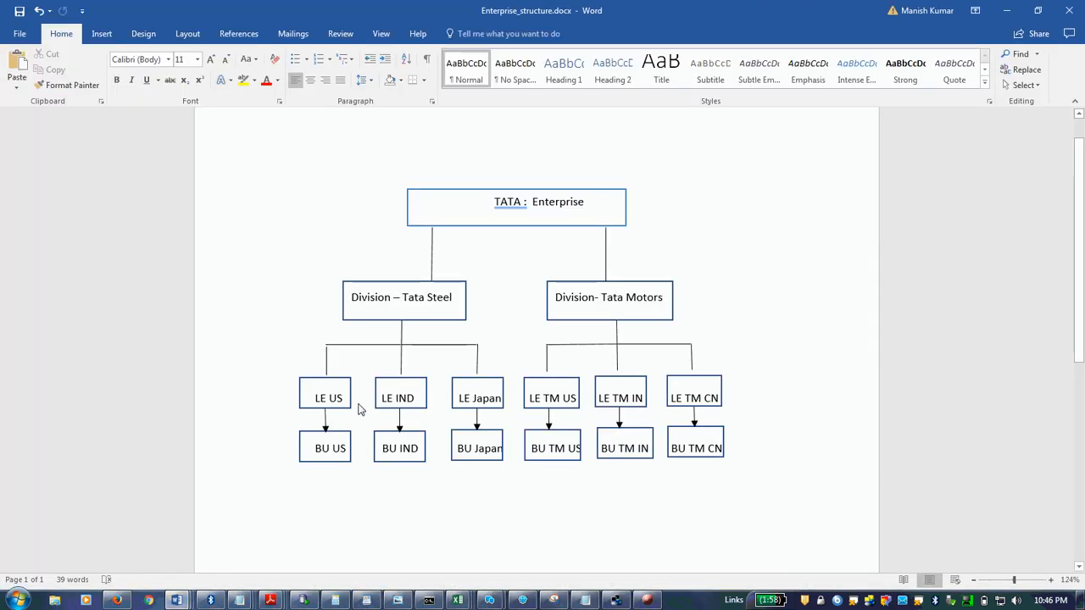
left_click(117, 600)
Set the blank entity's country to Japan, its name to Tata Motoros Japan and its division to Tata Motors.
left_click(103, 279)
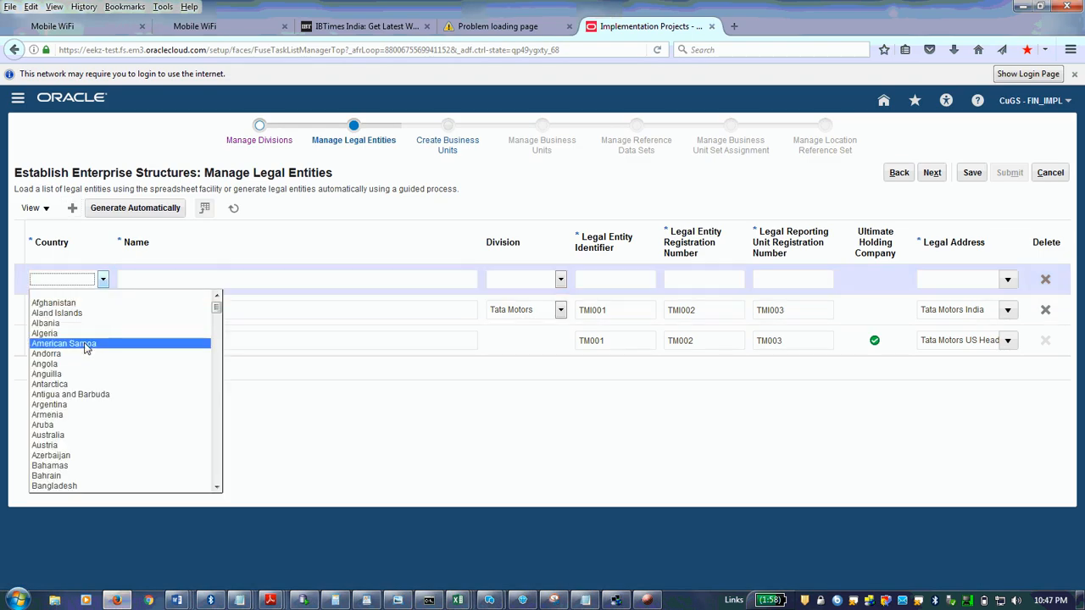
scroll(102, 390, "down", 20)
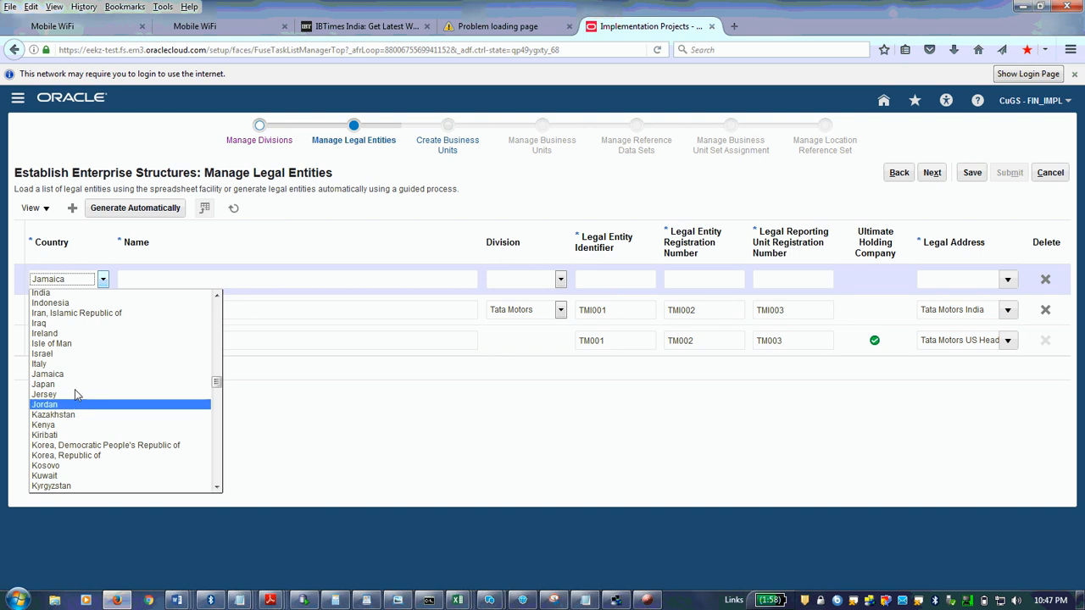
left_click(66, 385)
left_click(215, 283)
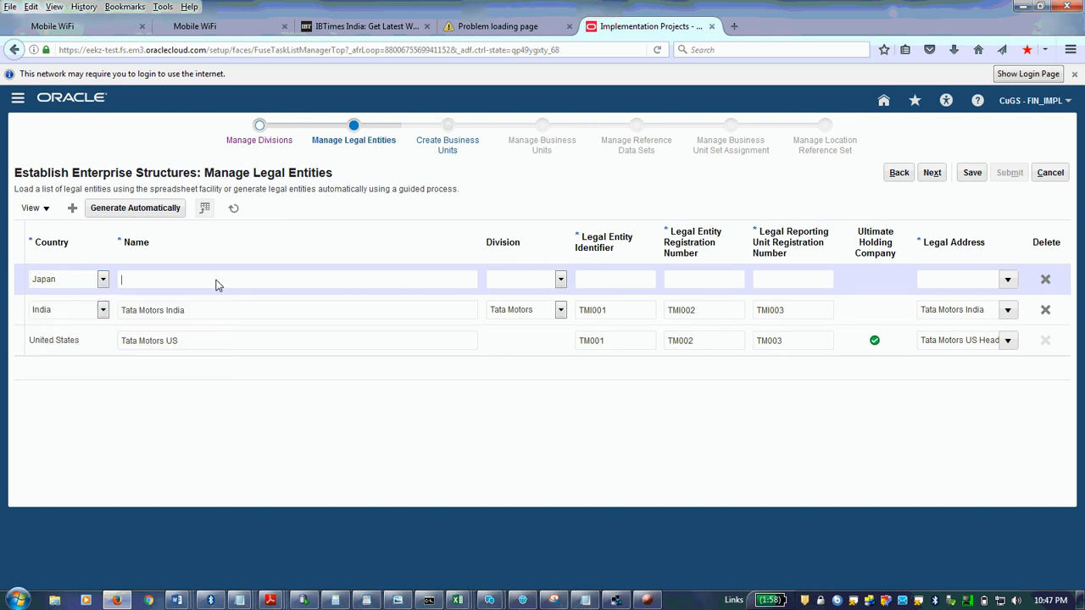
type("Tata Moto")
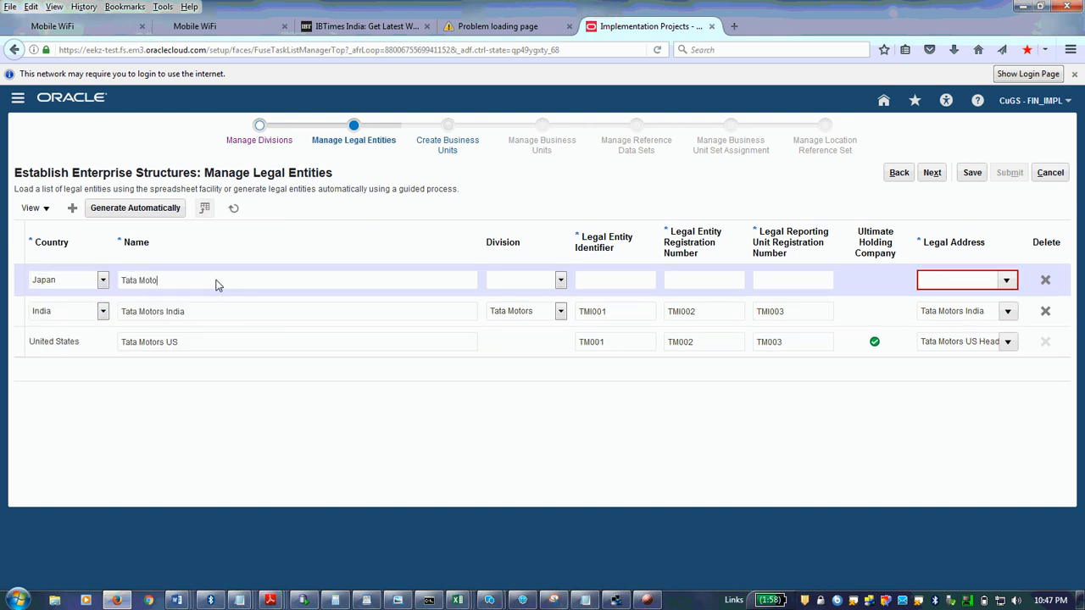
type("ros Japan")
left_click(560, 280)
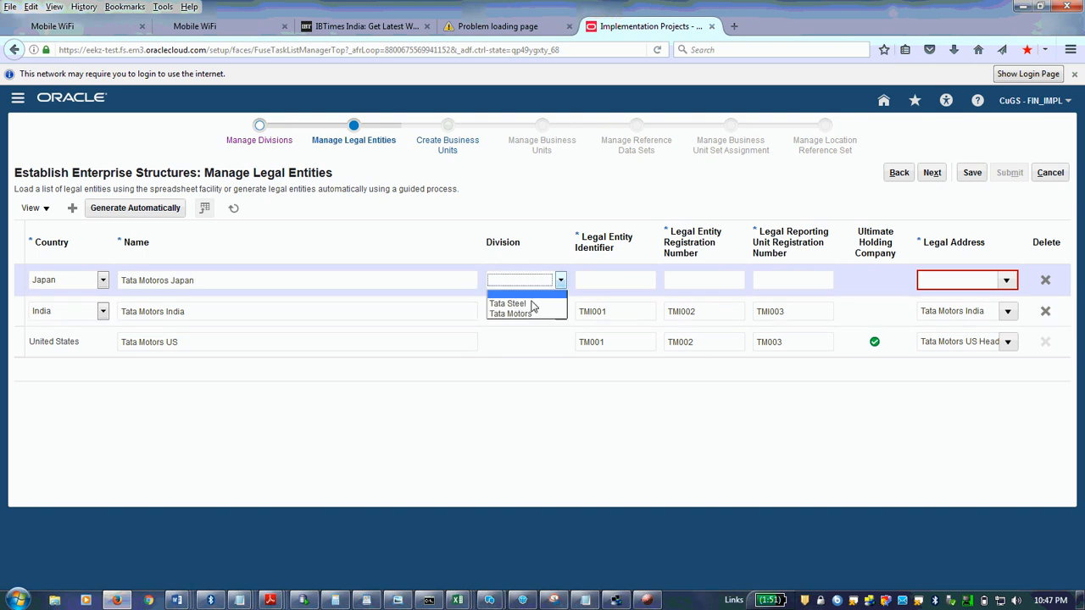
left_click(534, 305)
Enter TMJ001 as the Japan entity's identifier, TMJ002 as its registration number and TMJ003 as its reporting unit registration number.
left_click(627, 281)
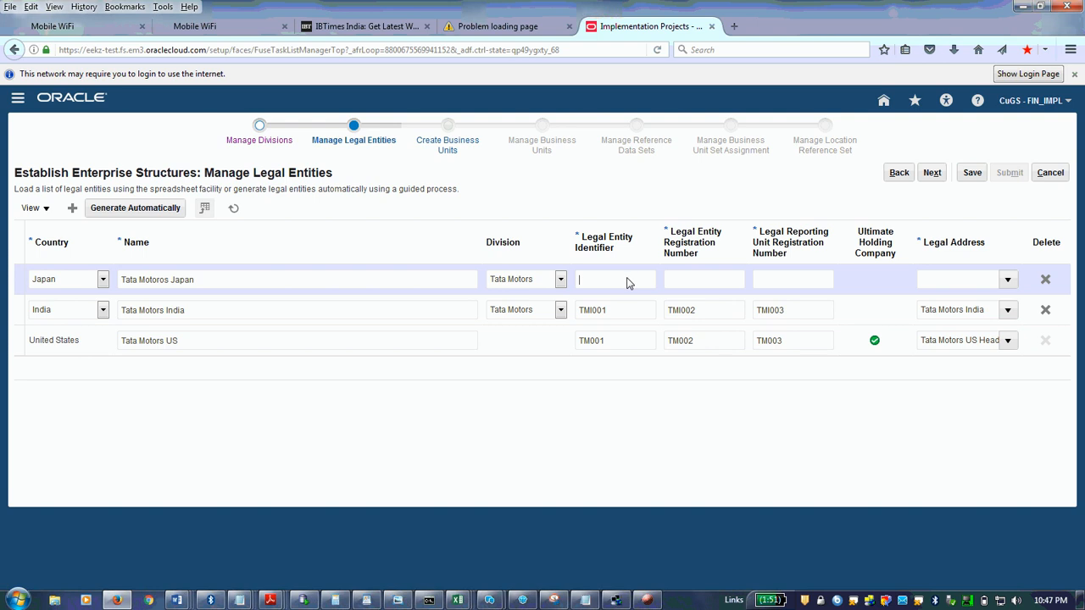
type("TM")
type("H")
type("J001")
key("Tab")
type("TMJ002")
key("Tab")
type("TMJ003")
Start creating a location for the Japan entity's legal address and name it Tata Motors Japan.
left_click(1009, 283)
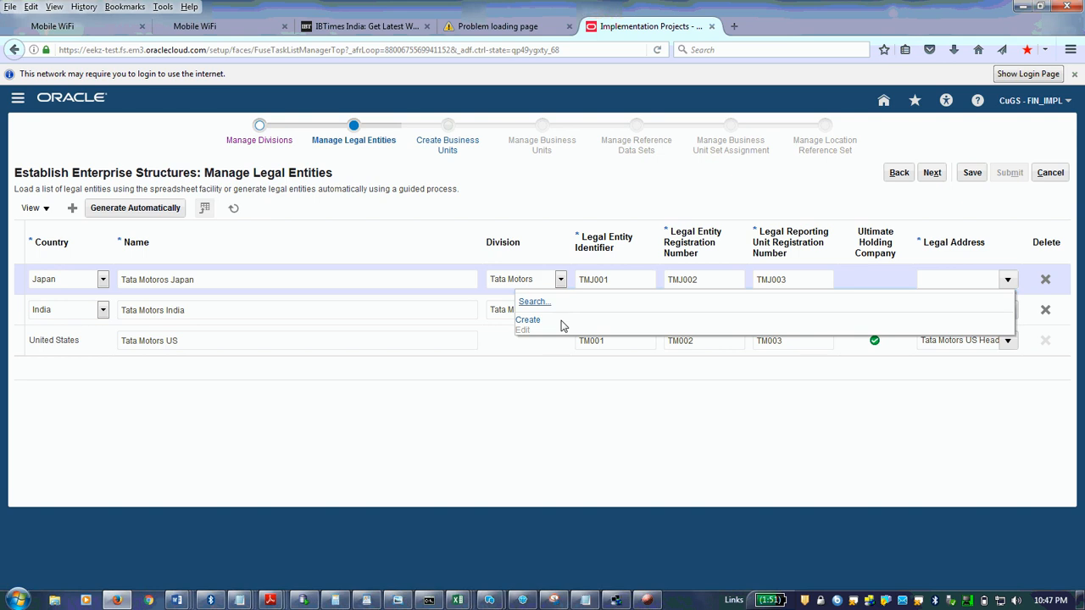
left_click(533, 322)
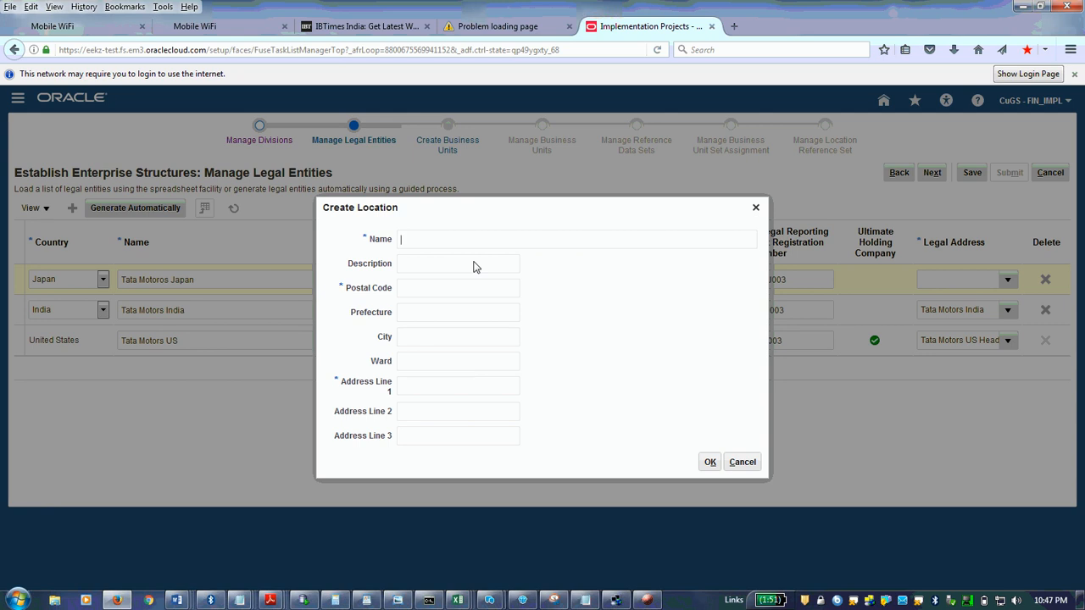
type("Tam")
key("BackSpace")
type("ta Motors Jana")
key("BackSpace")
type("pan")
Fill in the Tata Motors Japan location's postal code, city and first address line, and confirm the new location.
left_click(428, 291)
type("262626")
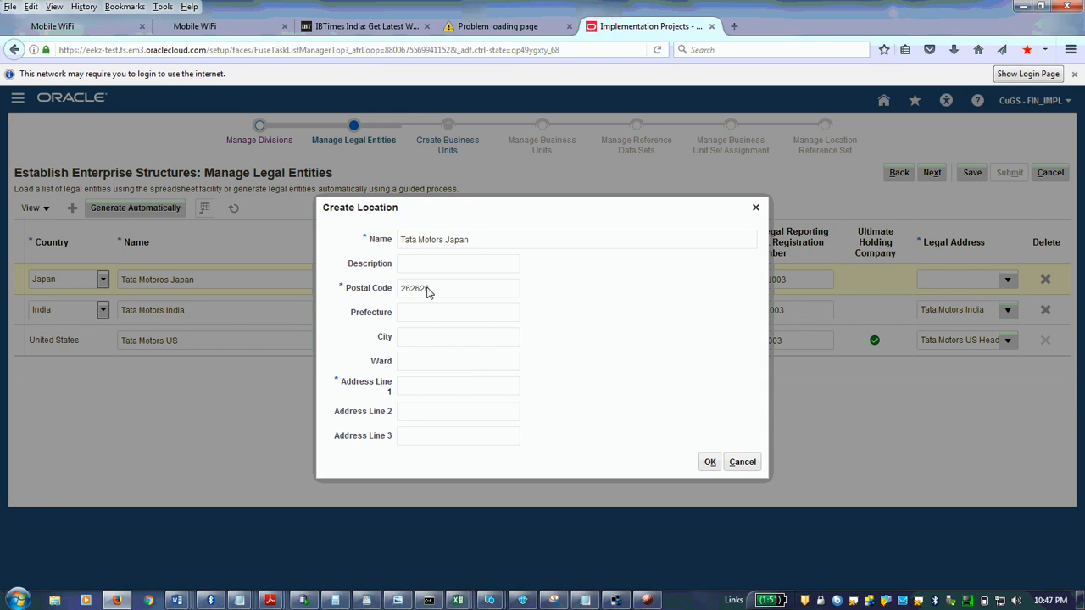
left_click(420, 343)
type("TOK")
key("BackSpace")
key("BackSpace")
type("okyo")
left_click(421, 389)
type("3737")
left_click(710, 462)
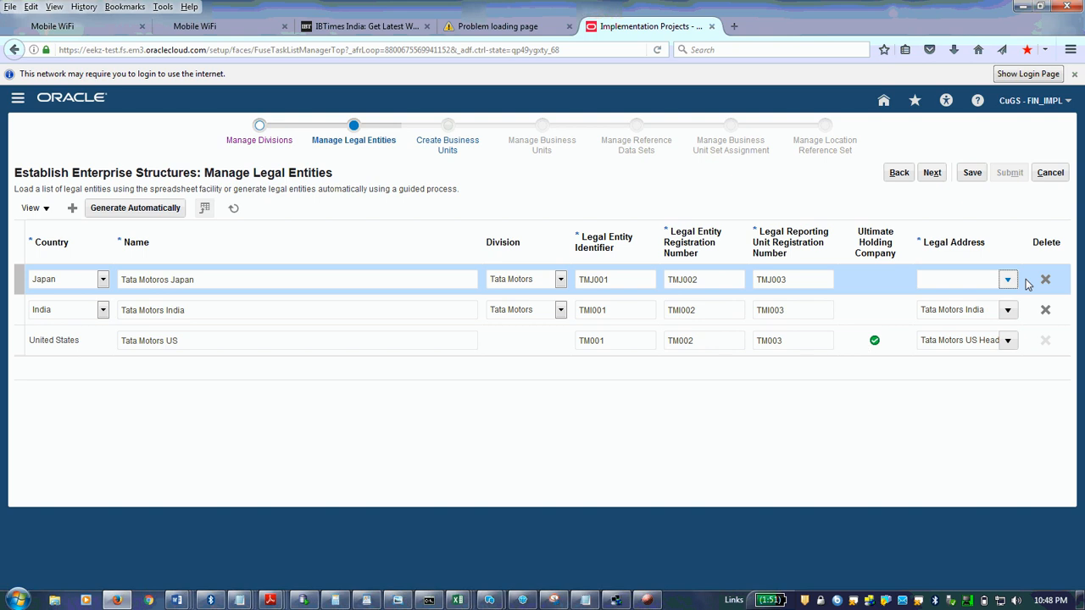
Assign the Tata Motors Japan location as the Japan entity's legal address, and add another blank legal entity row.
left_click(1009, 281)
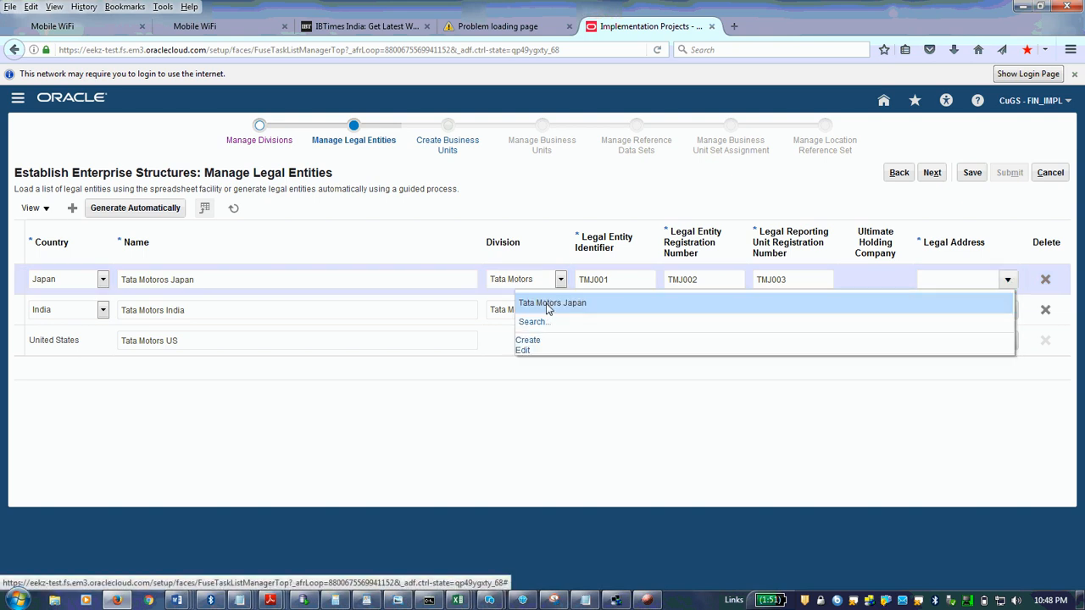
left_click(567, 358)
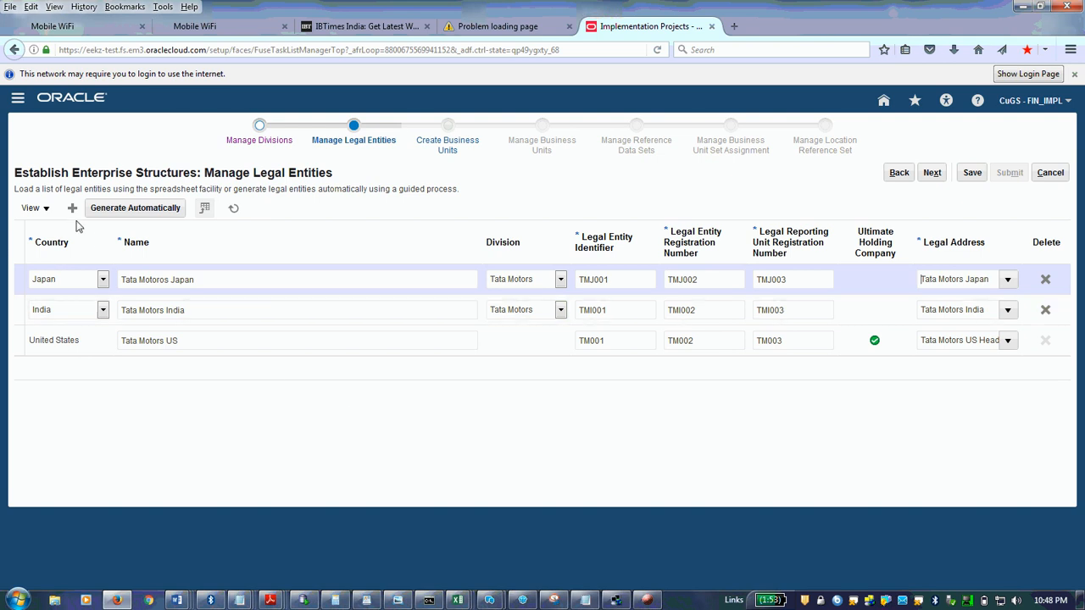
left_click(176, 602)
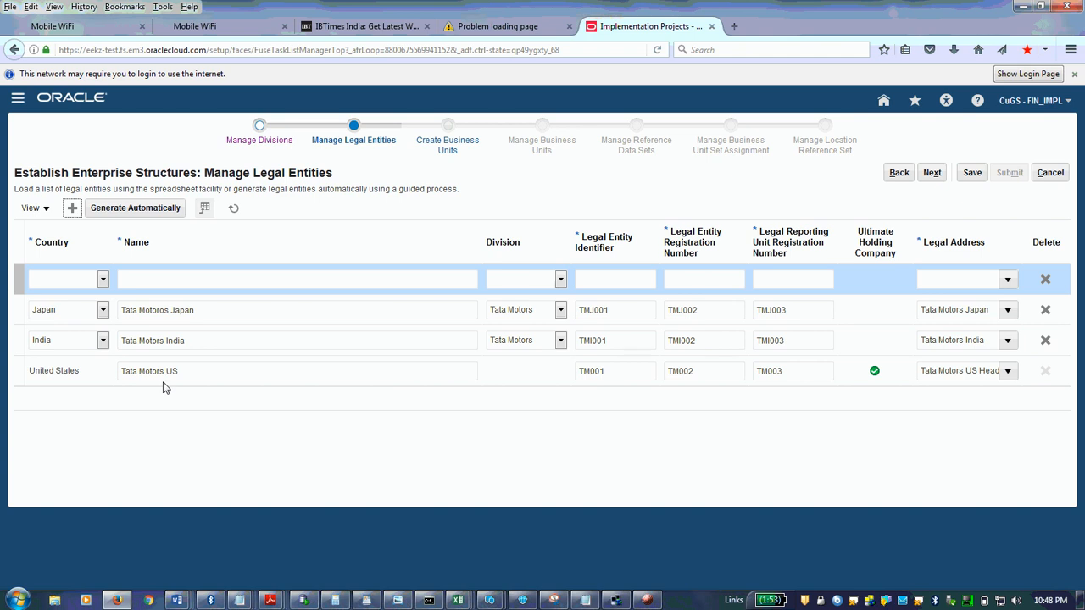
Set the blank entity's country to United States, its name to Tata Steel US LE and its division to Tata Steel.
left_click(102, 278)
key("Down")
key("Down")
key("Down")
key("Down")
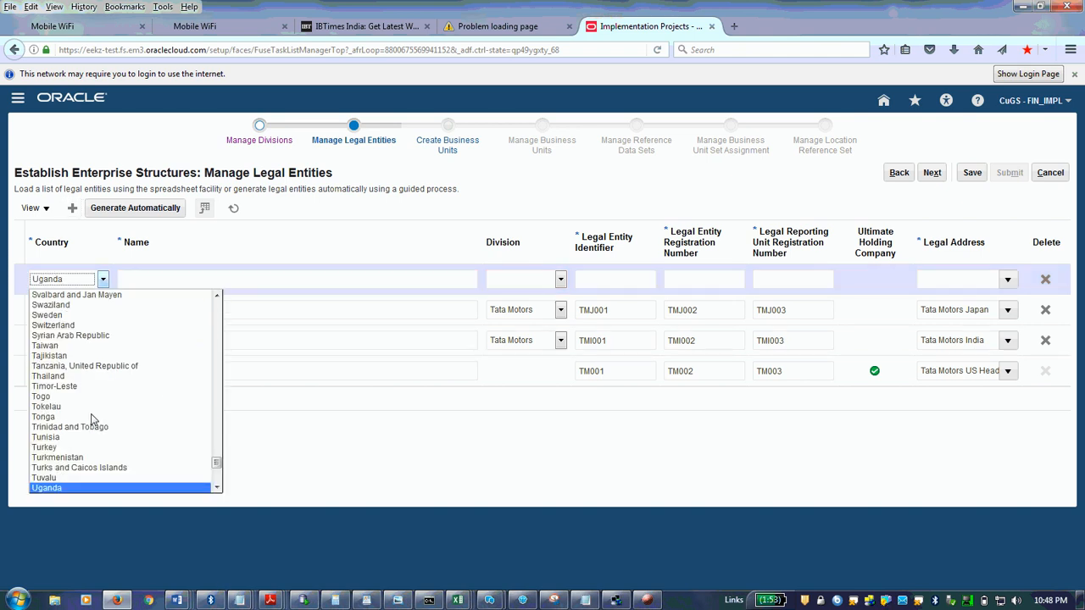
key("Down")
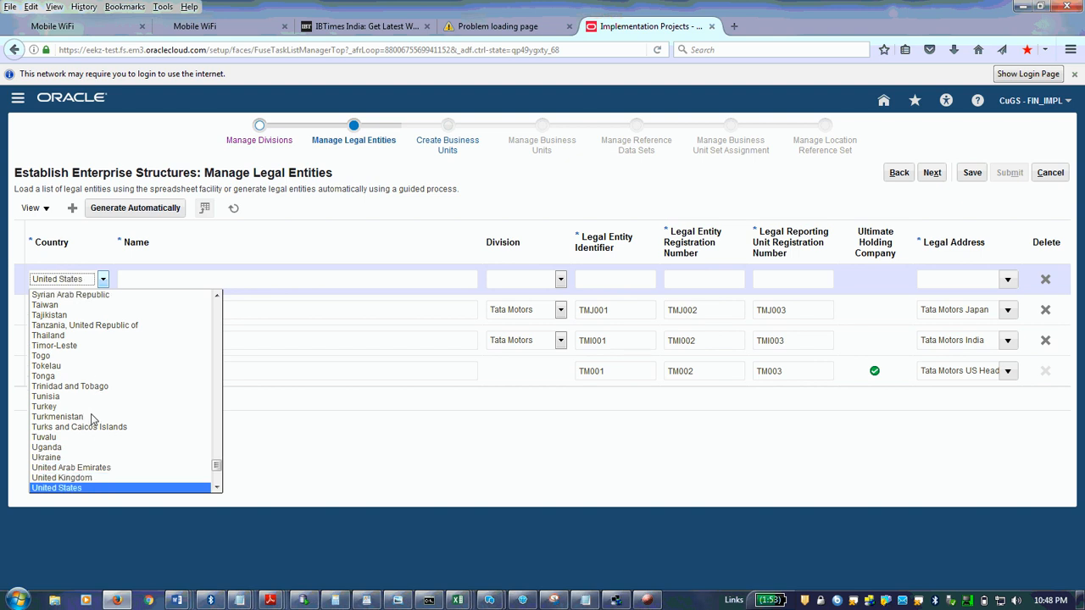
left_click(73, 488)
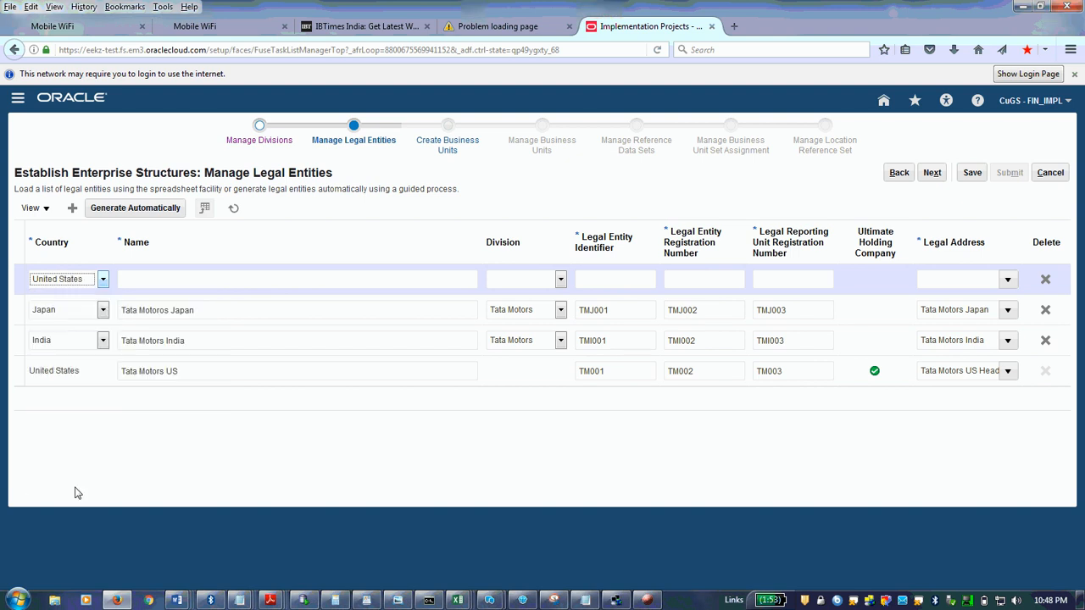
left_click(273, 286)
type("Ta")
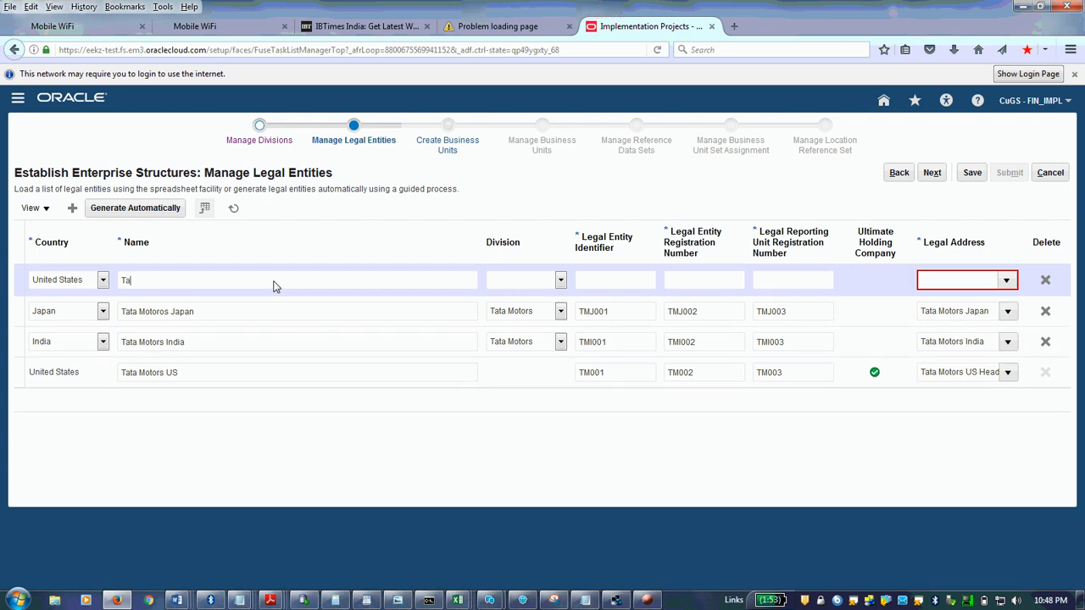
type("ta Steel US LE")
left_click(560, 281)
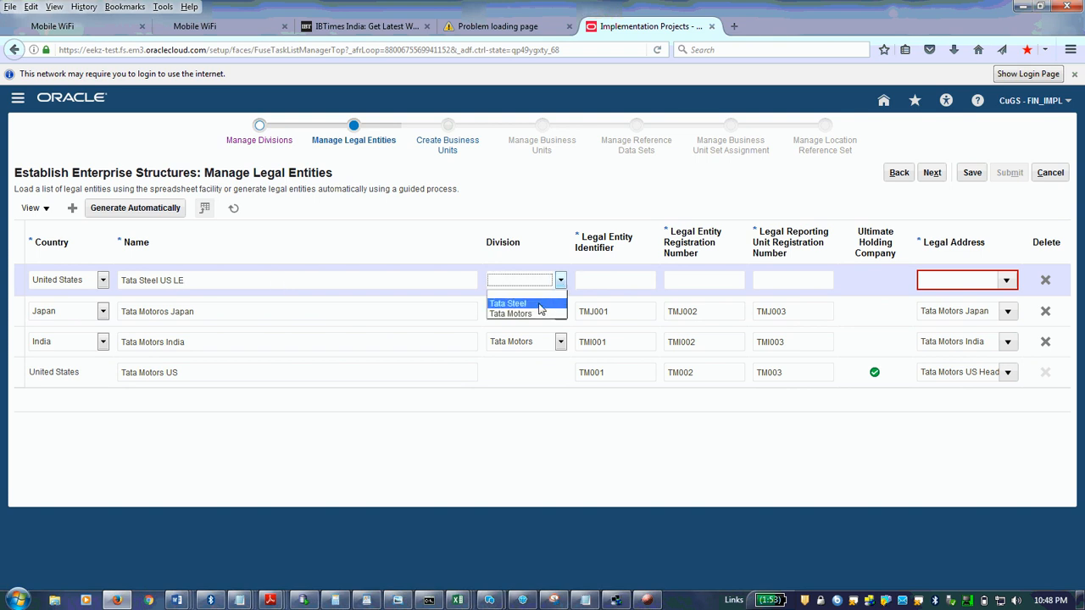
left_click(539, 305)
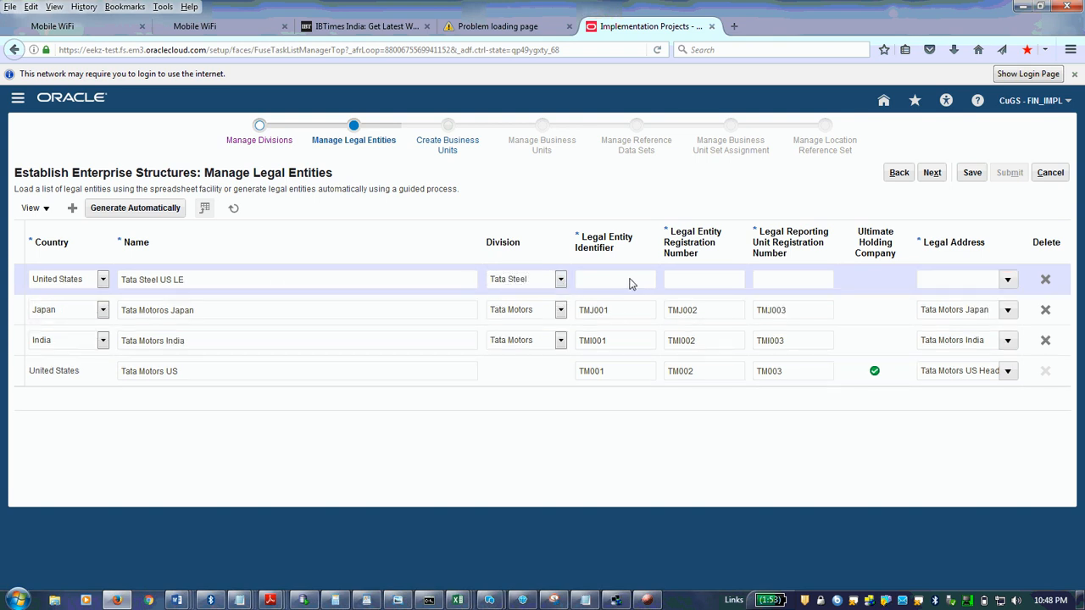
Give Tata Steel US LE identifier TSU001, registration number TSU002, reporting unit registration number TSU003 and legal address Tata Steel HQ.
left_click(630, 280)
type("001")
left_click(593, 280)
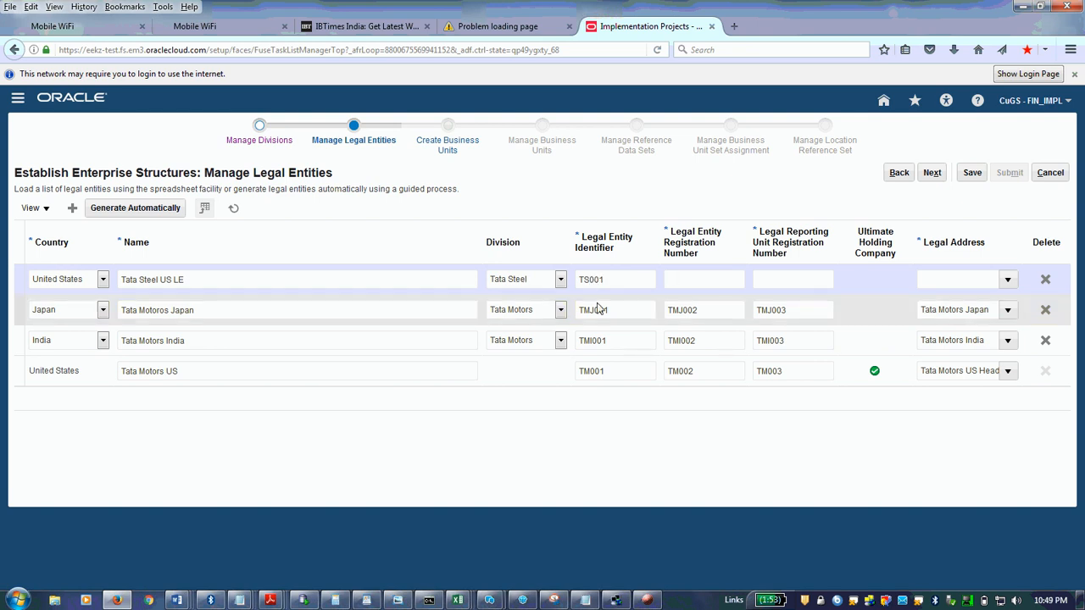
type("U")
left_click(683, 281)
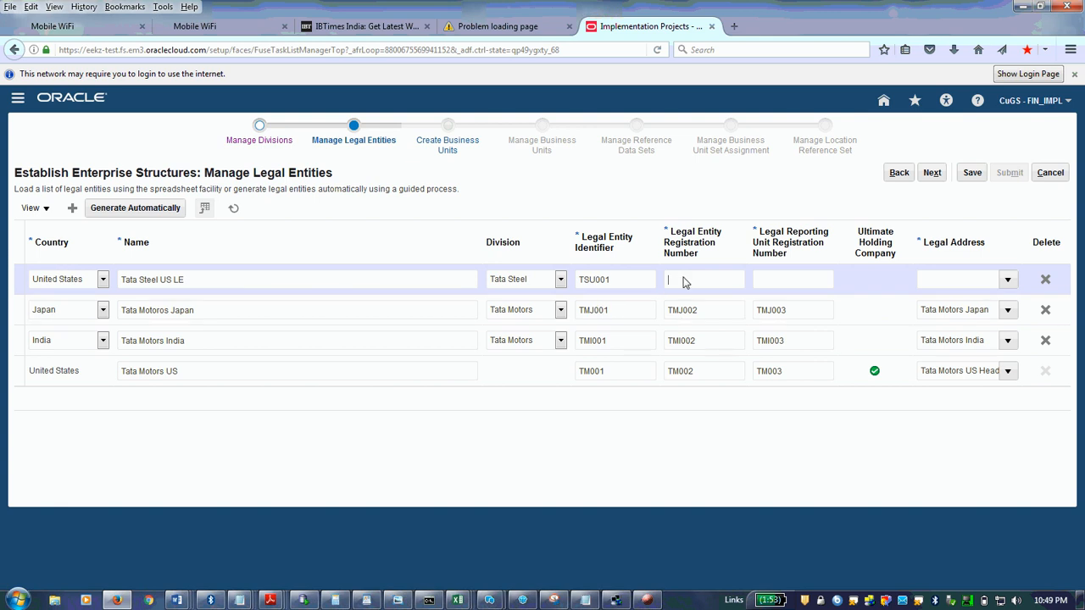
type("TSU002")
key("Tab")
type("YTU003")
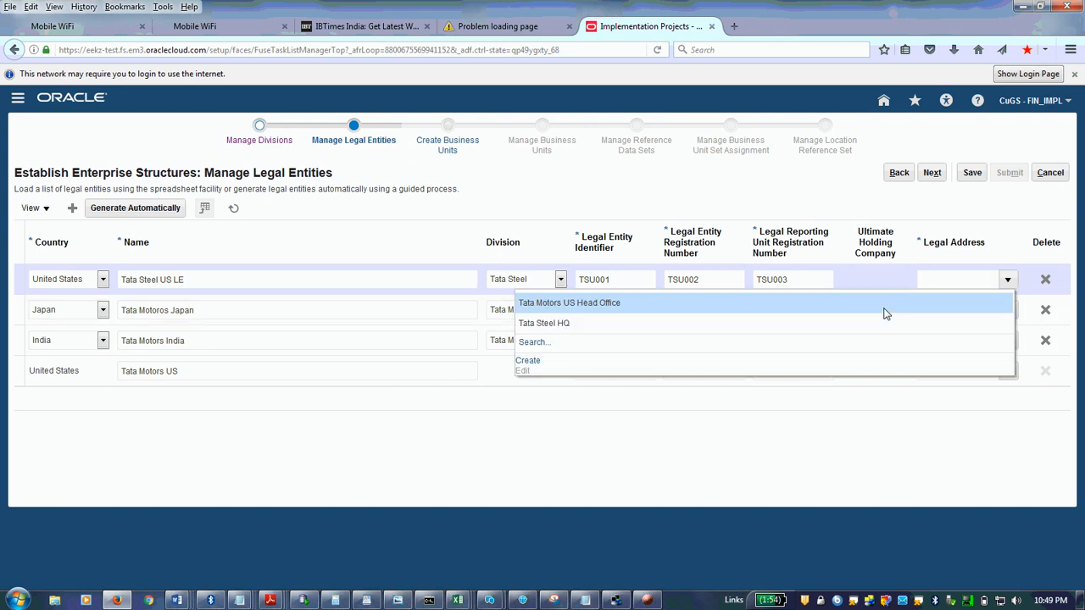
left_click(553, 325)
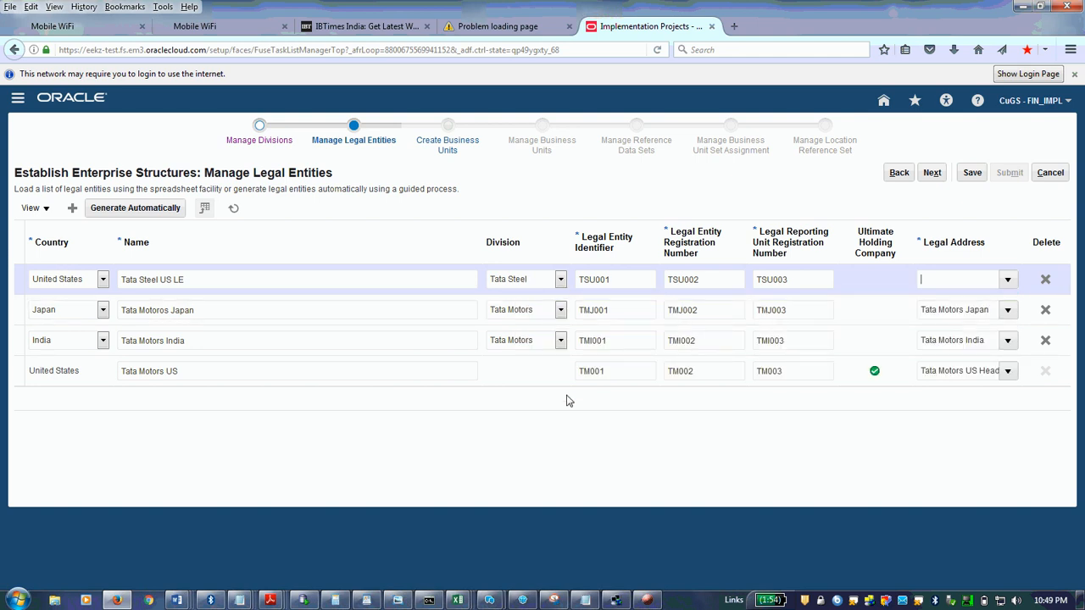
Append LE to the names of the Tata Motors Japan, Tata Motors India and Tata Motors US legal entities.
left_click(227, 315)
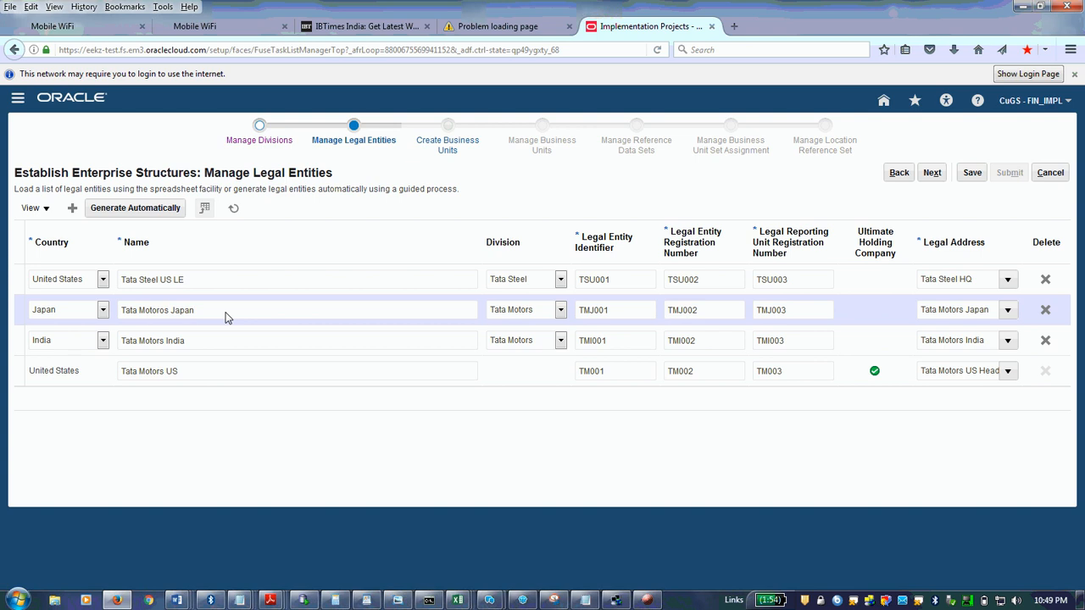
type("LE")
left_click(213, 340)
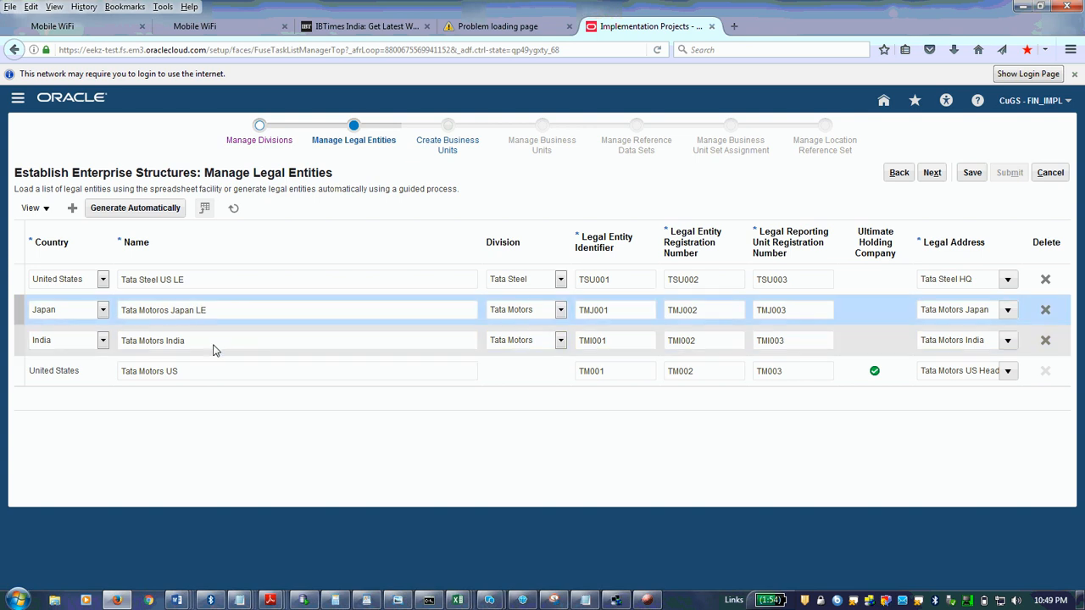
type("LE")
left_click(205, 379)
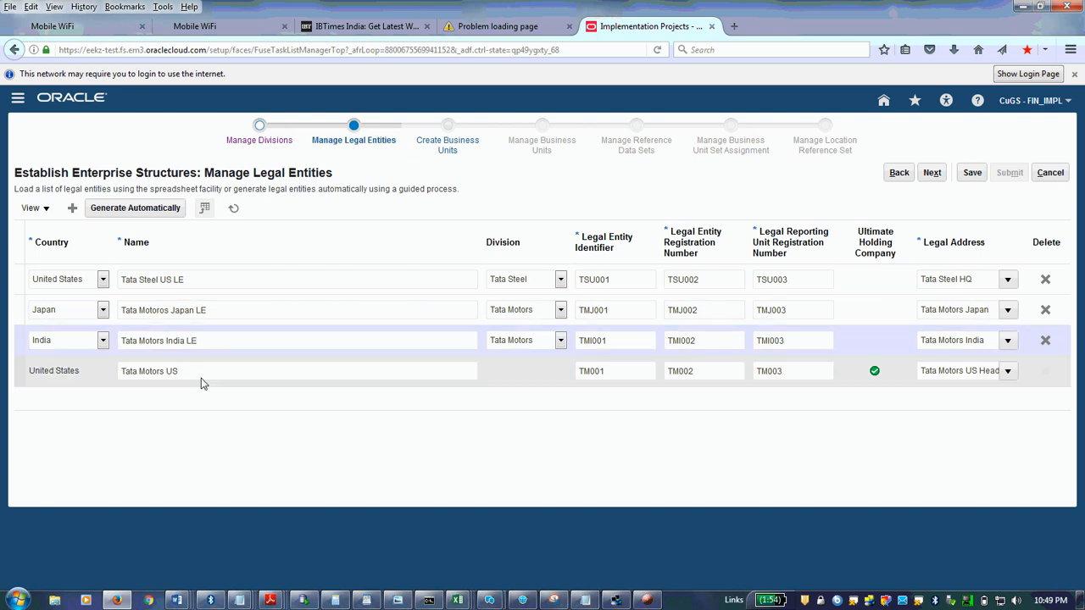
type("LE")
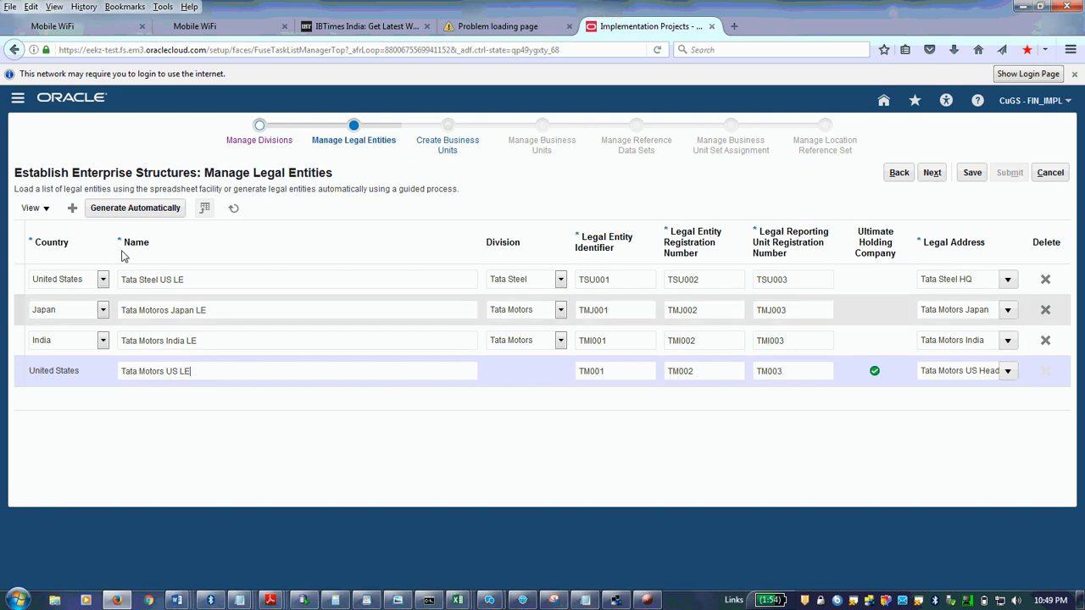
Add a blank legal entity row and check the planned entities in the Enterprise_structure diagram in Word, returning to the browser.
left_click(77, 213)
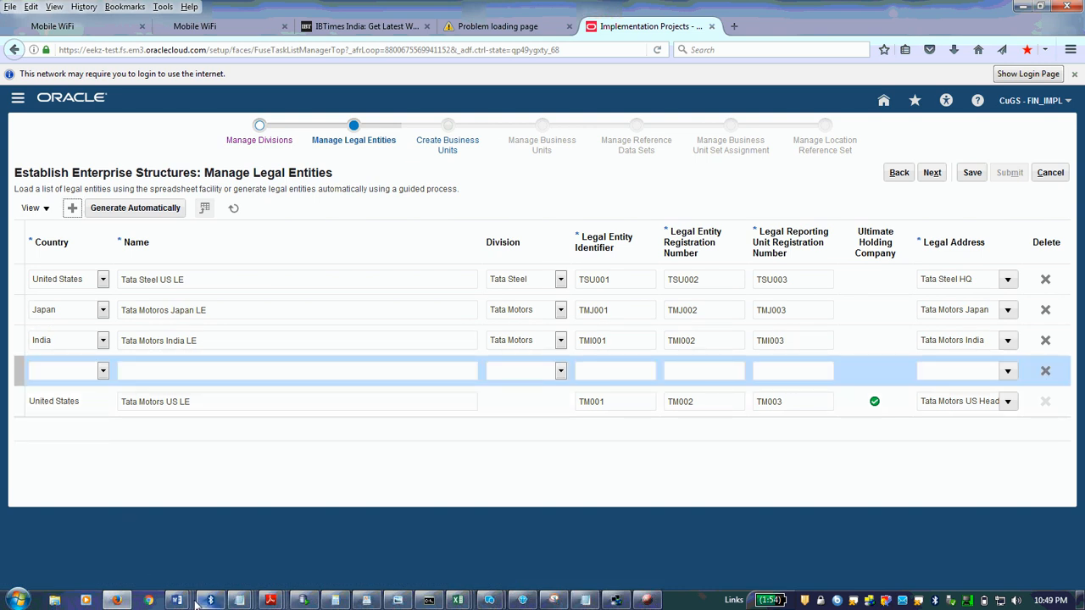
mouse_move(196, 602)
left_click(619, 543)
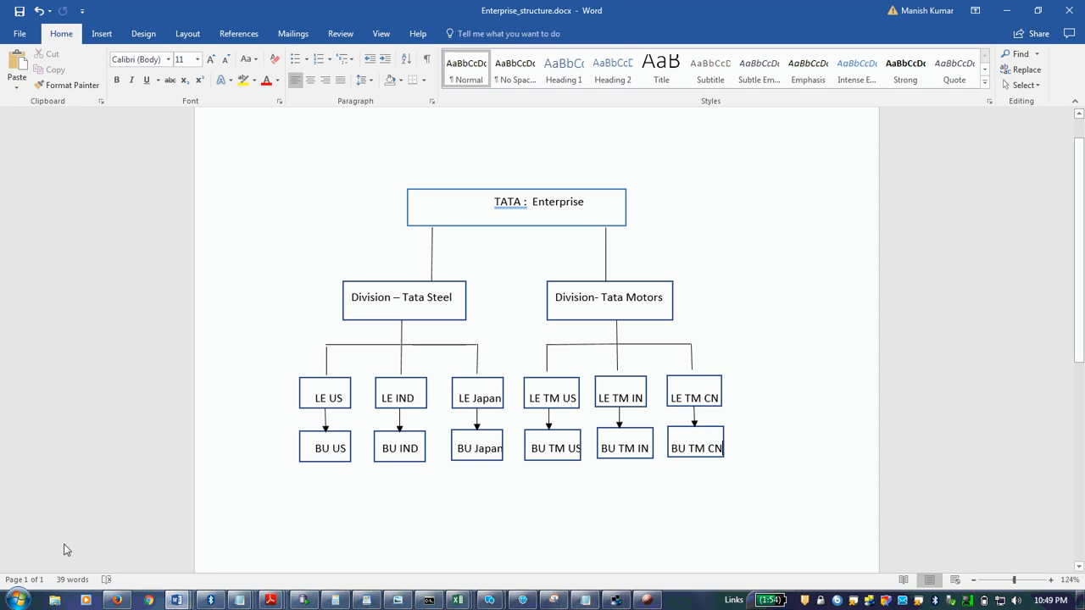
left_click(118, 602)
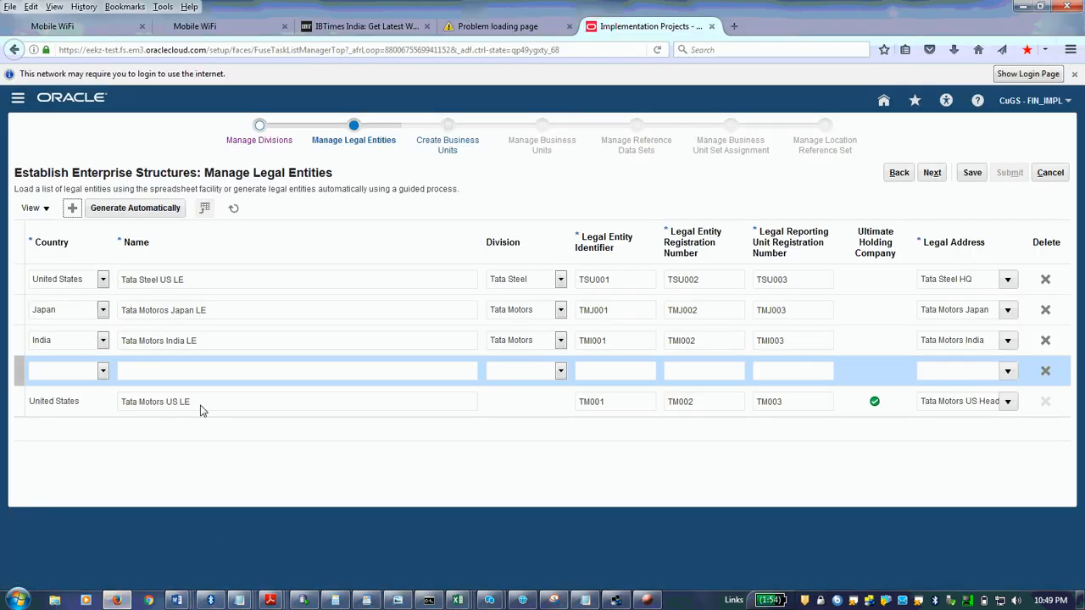
Set the blank legal entity's country to India and begin entering its name.
left_click(102, 378)
key("i")
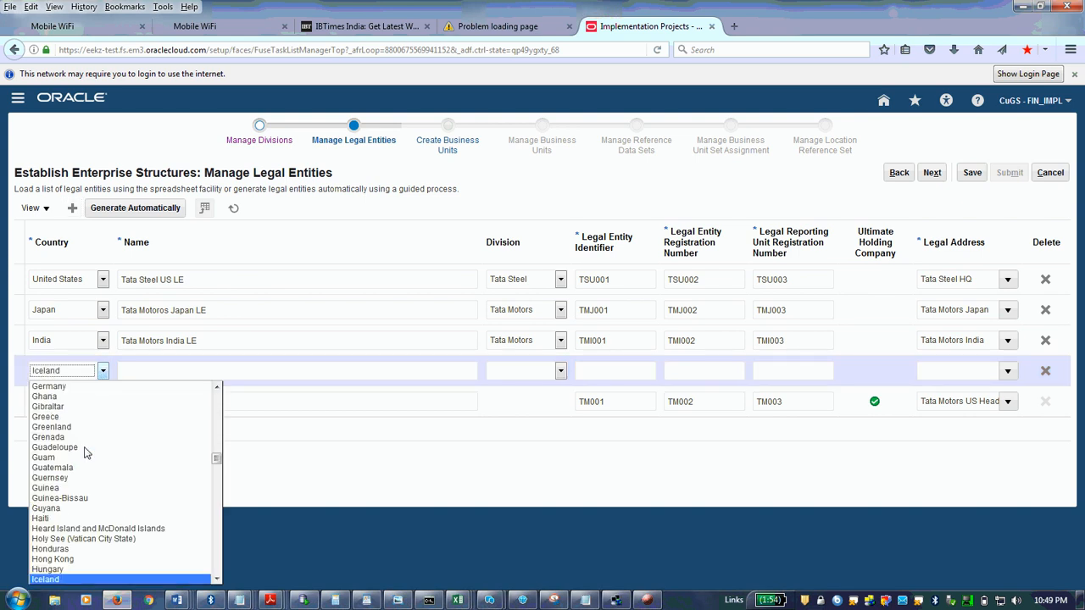
key("n")
key("Return")
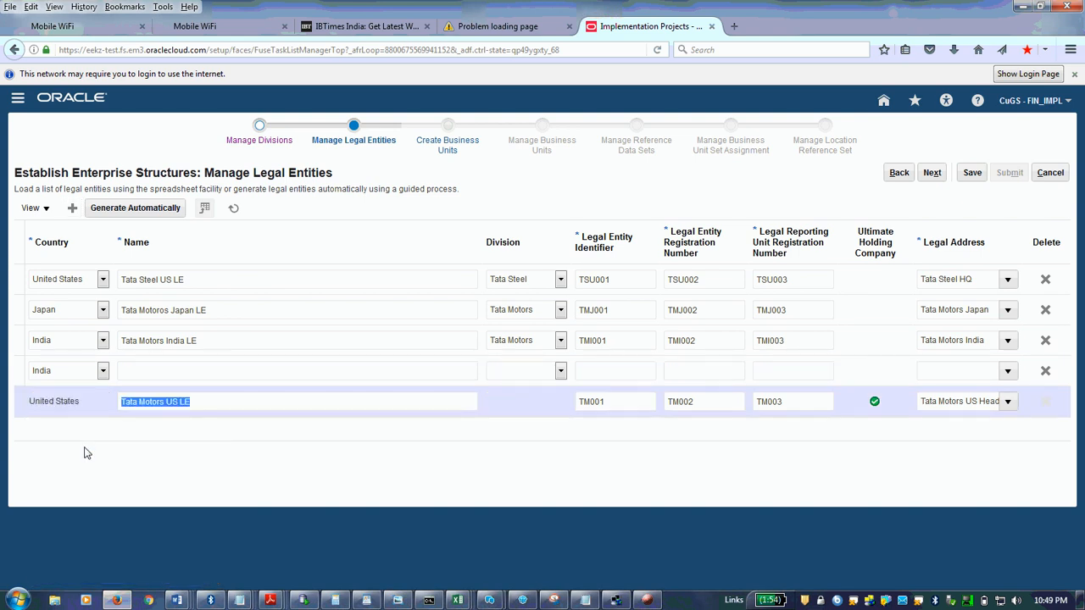
left_click(183, 375)
type("T")
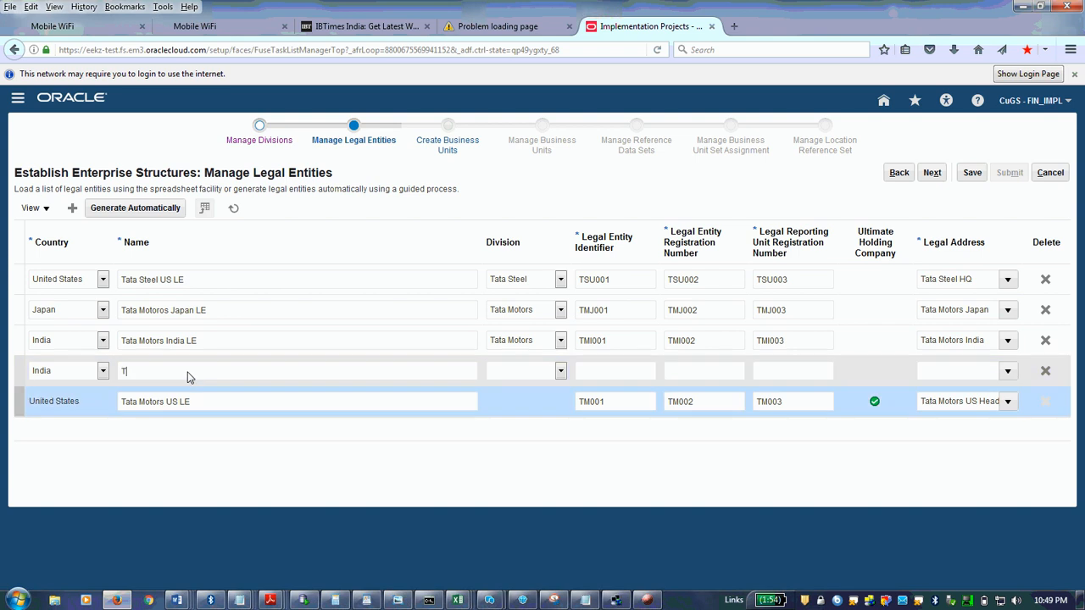
type("at")
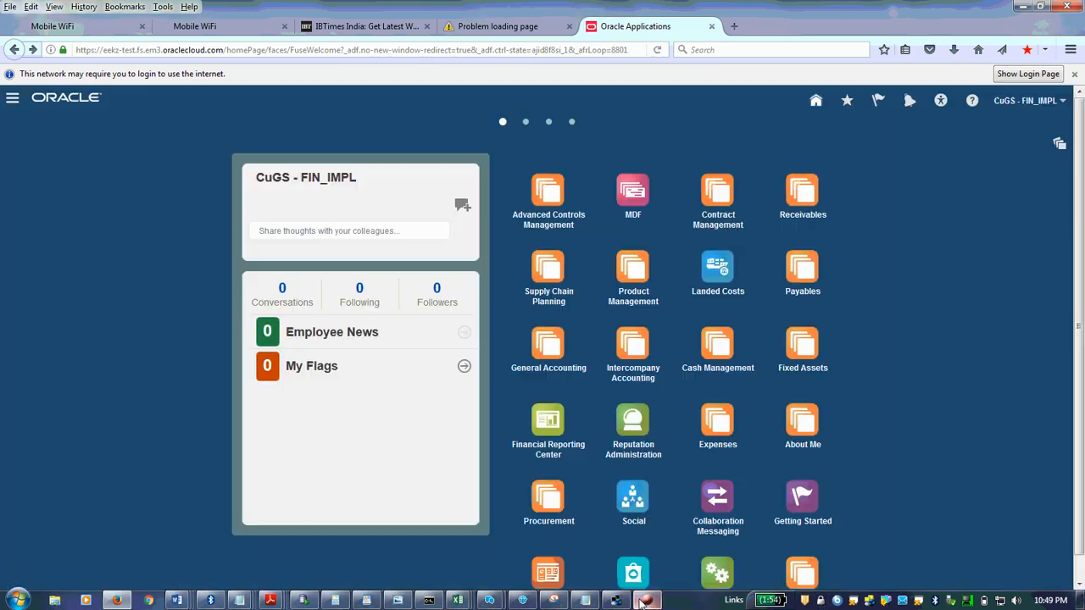
left_click(646, 600)
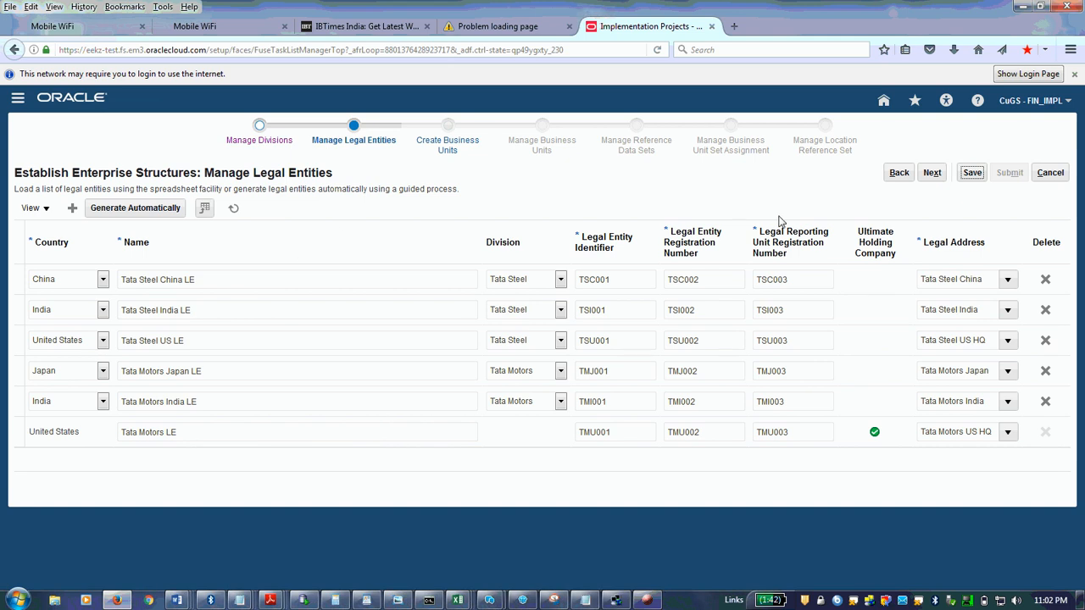
Proceed to business unit creation and select all six Tata Steel and Tata Motors legal entities for automatic business unit generation.
left_click(932, 174)
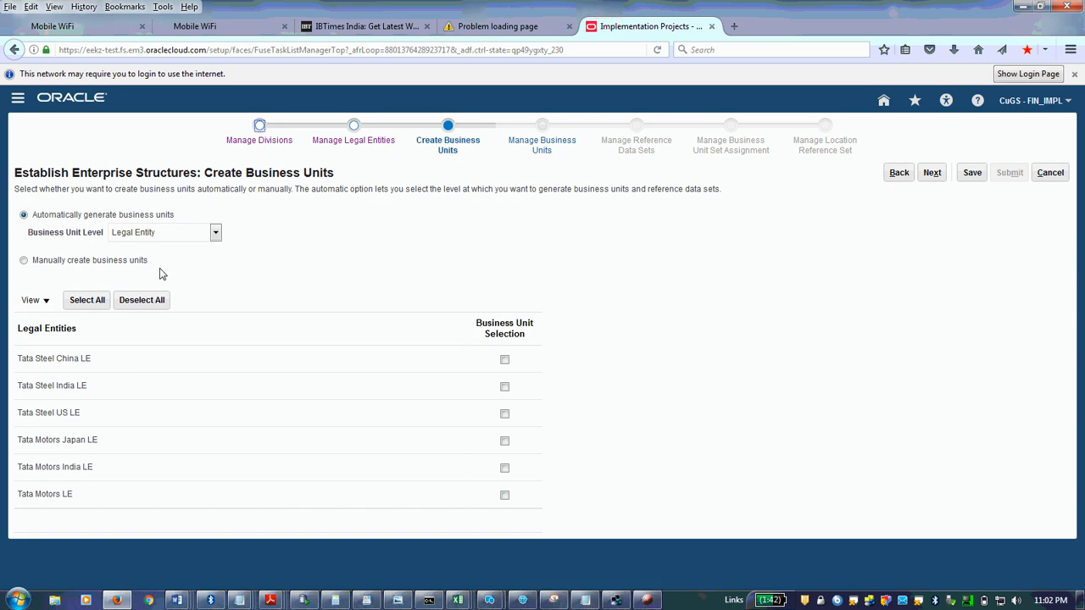
left_click(505, 360)
left_click(505, 388)
left_click(505, 415)
left_click(506, 441)
left_click(505, 469)
left_click(505, 498)
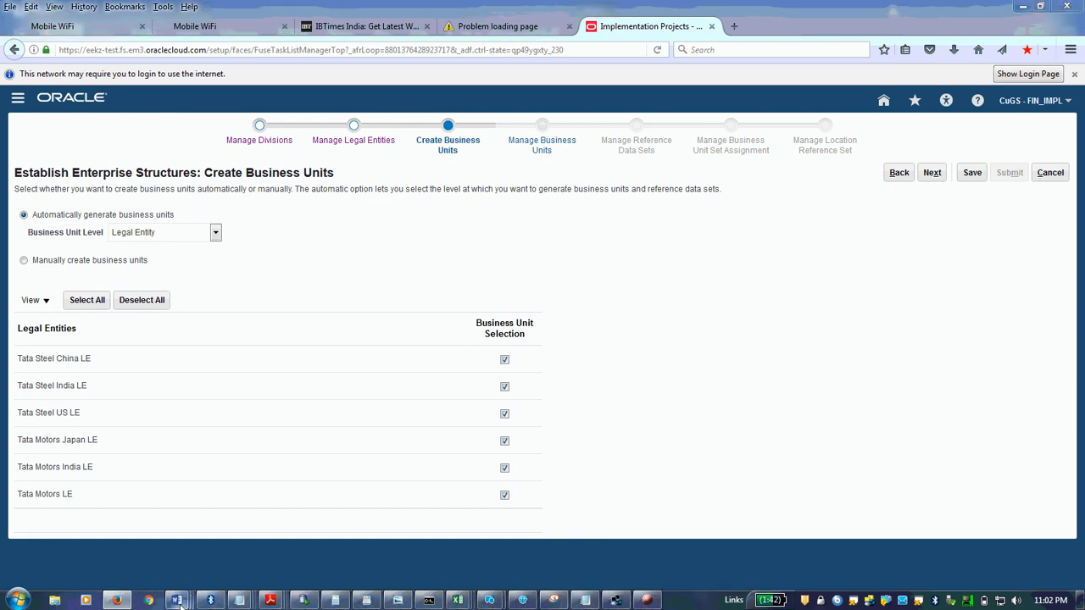
Review the planned business units under each legal entity in the Word enterprise structure diagram, and return to the browser.
mouse_move(178, 599)
left_click(744, 546)
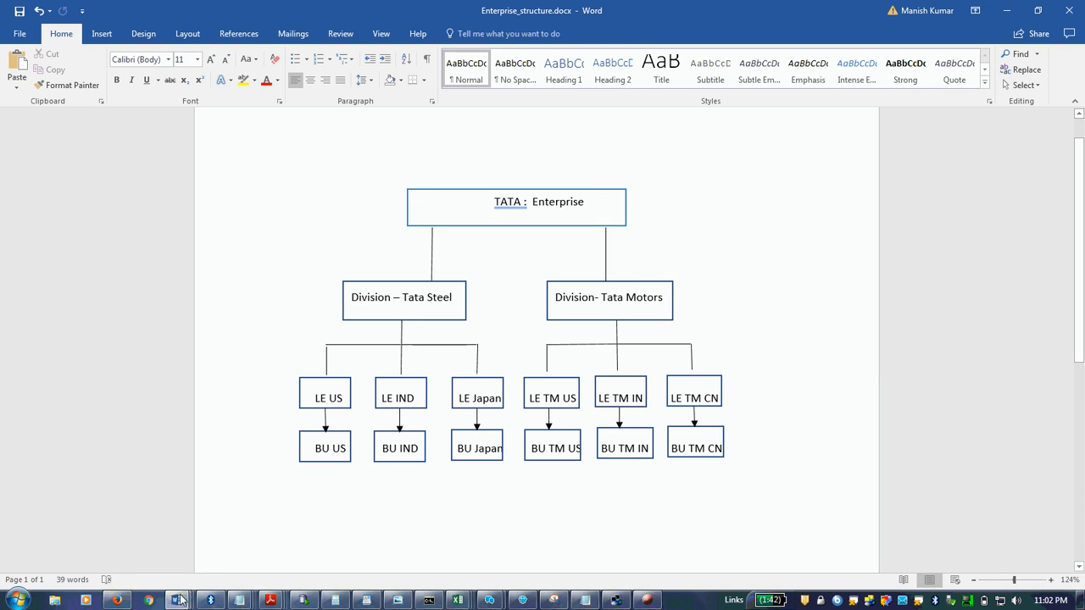
left_click(117, 599)
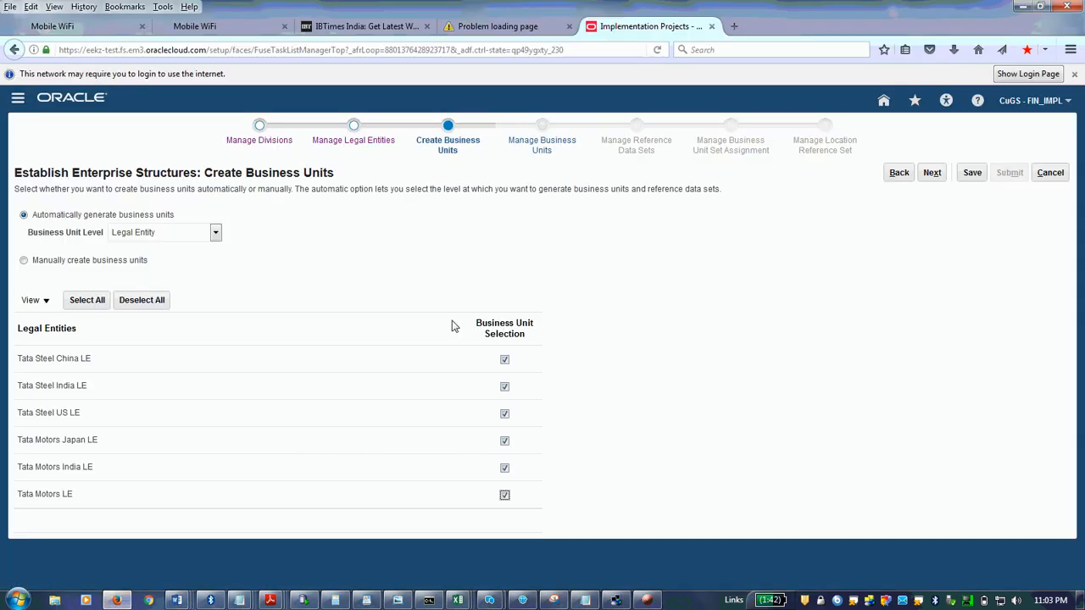
Generate the business units and proceed through the business unit and reference data set lists to the business unit set assignment.
left_click(933, 174)
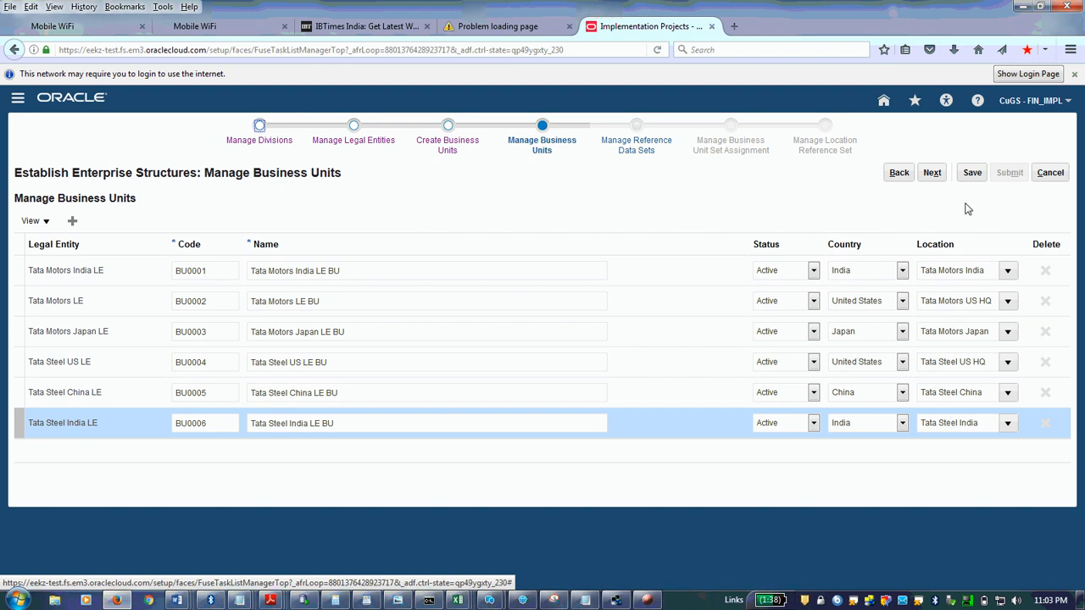
left_click(932, 173)
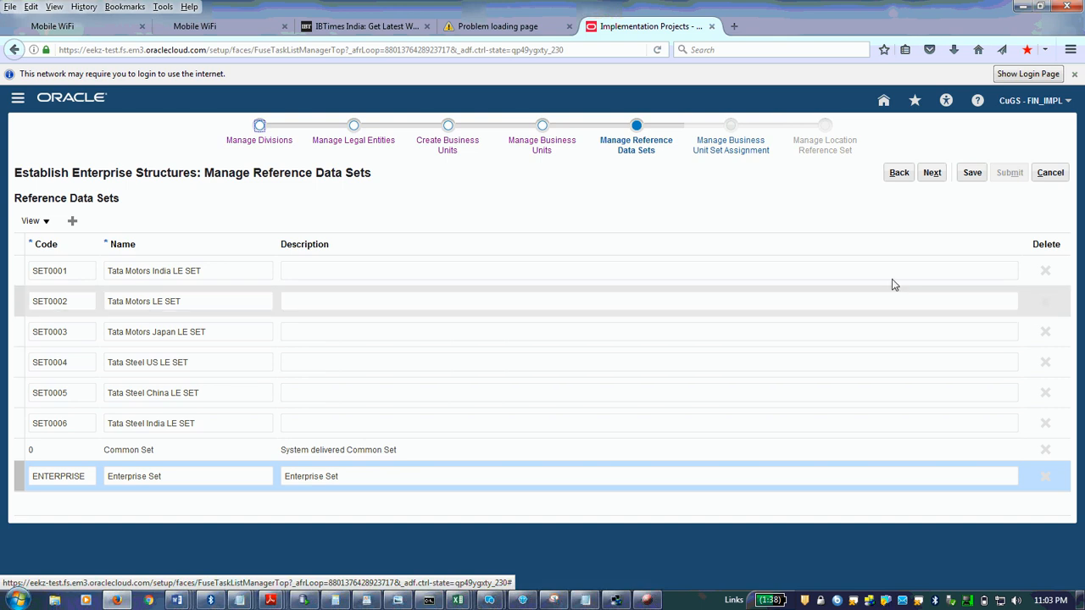
left_click(932, 173)
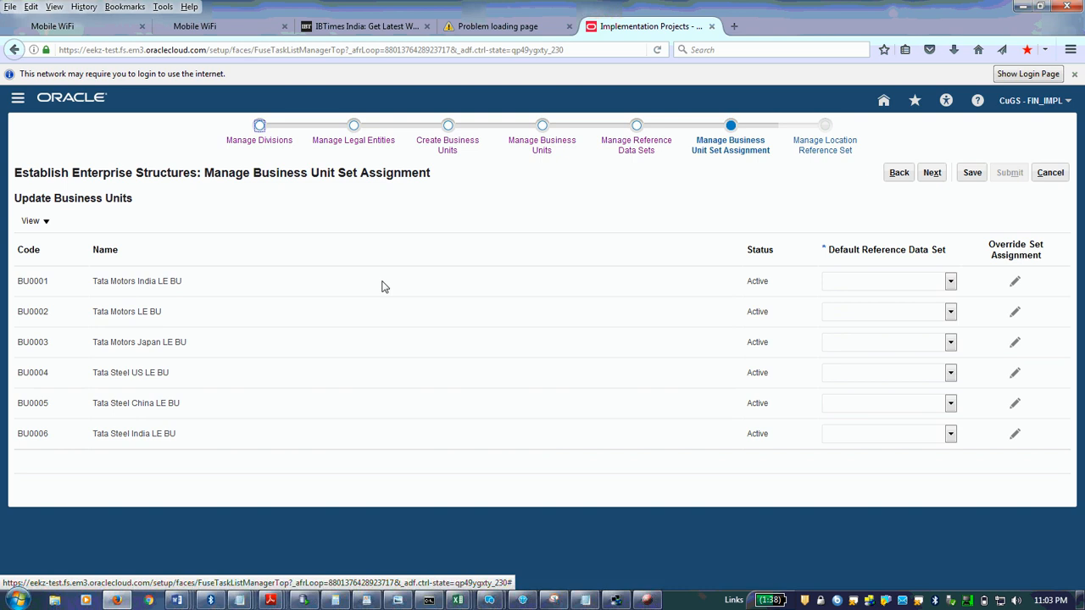
Assign the Tata Motors India, Tata Motors and Tata Motors Japan business units their matching LE SETs as default reference data sets.
left_click(950, 283)
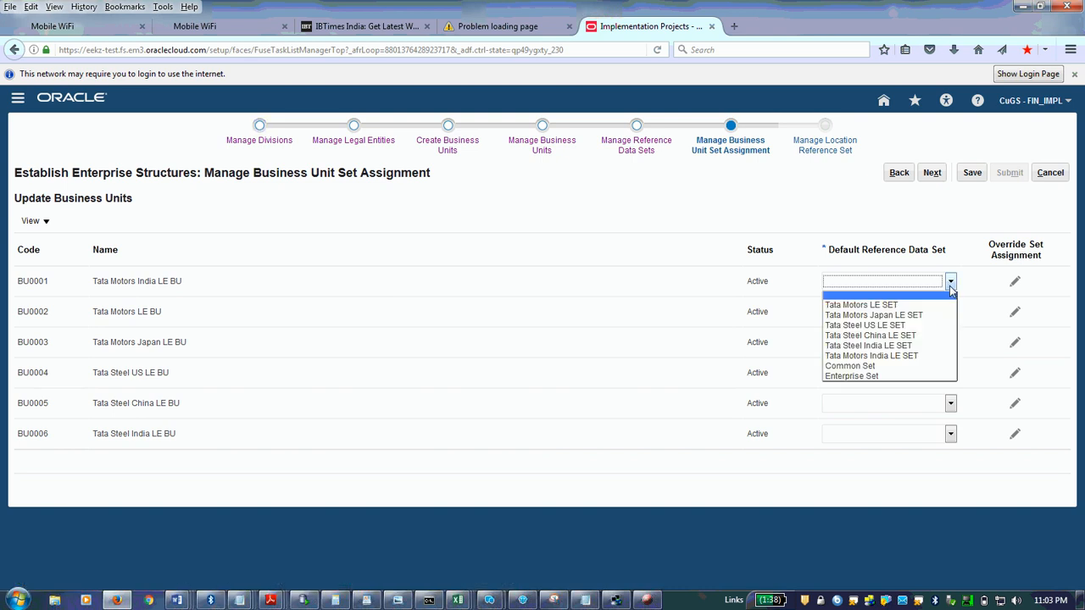
left_click(880, 356)
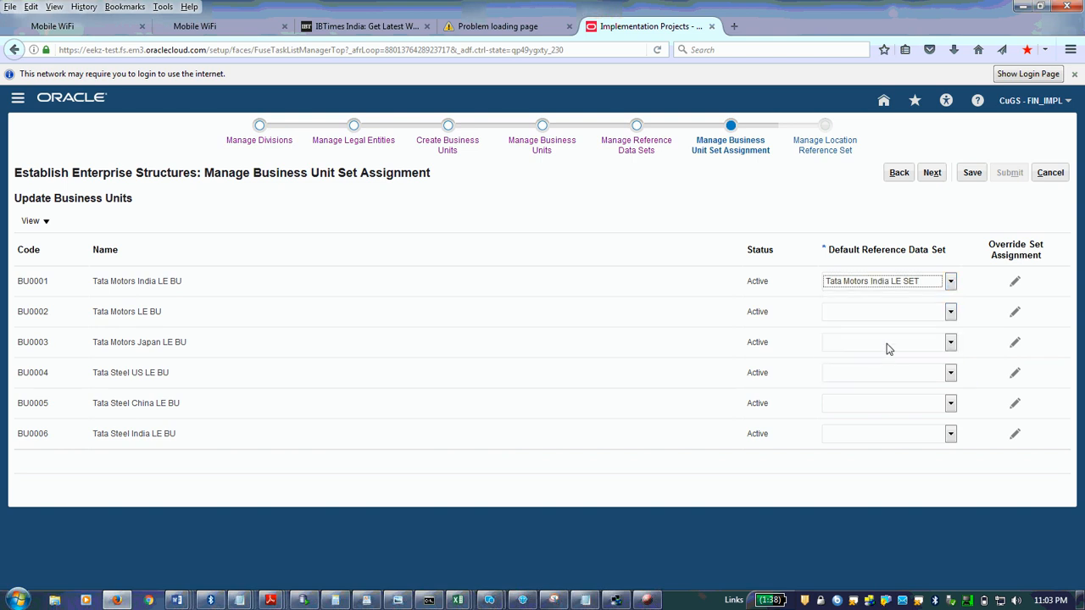
left_click(950, 312)
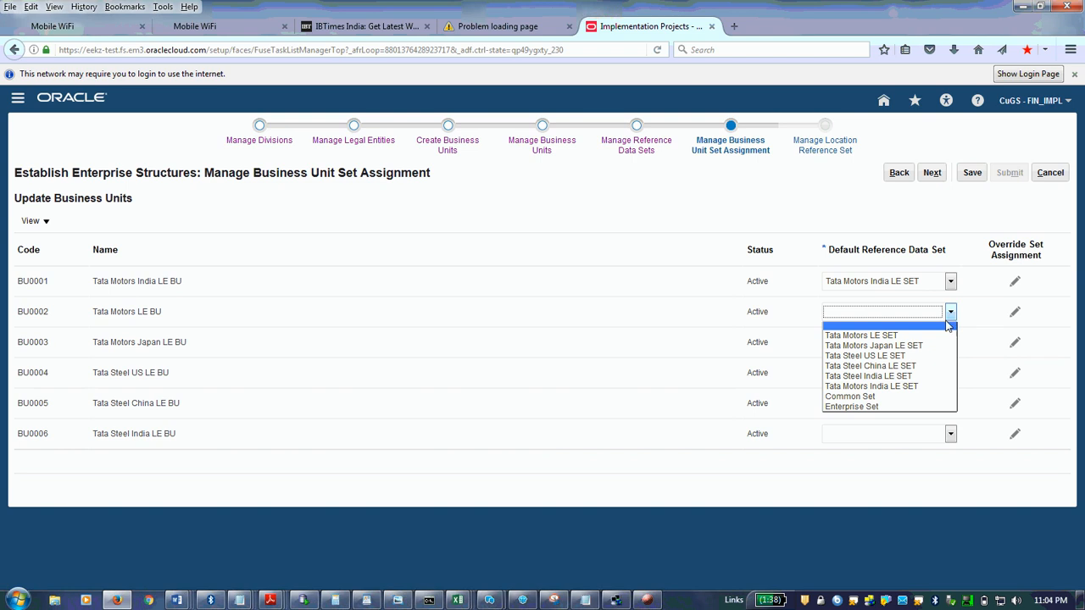
left_click(892, 335)
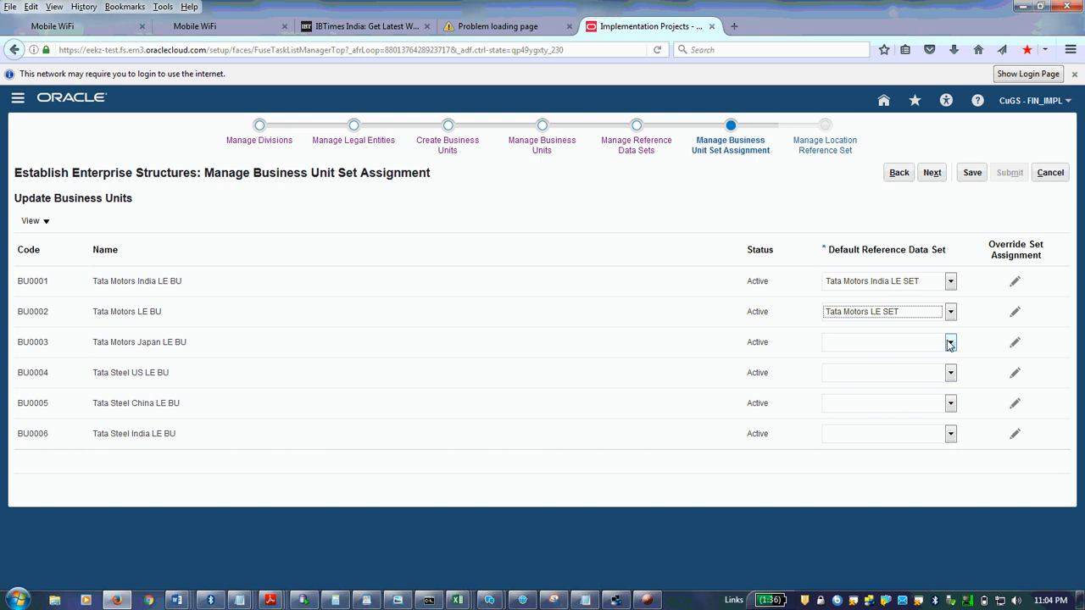
left_click(951, 343)
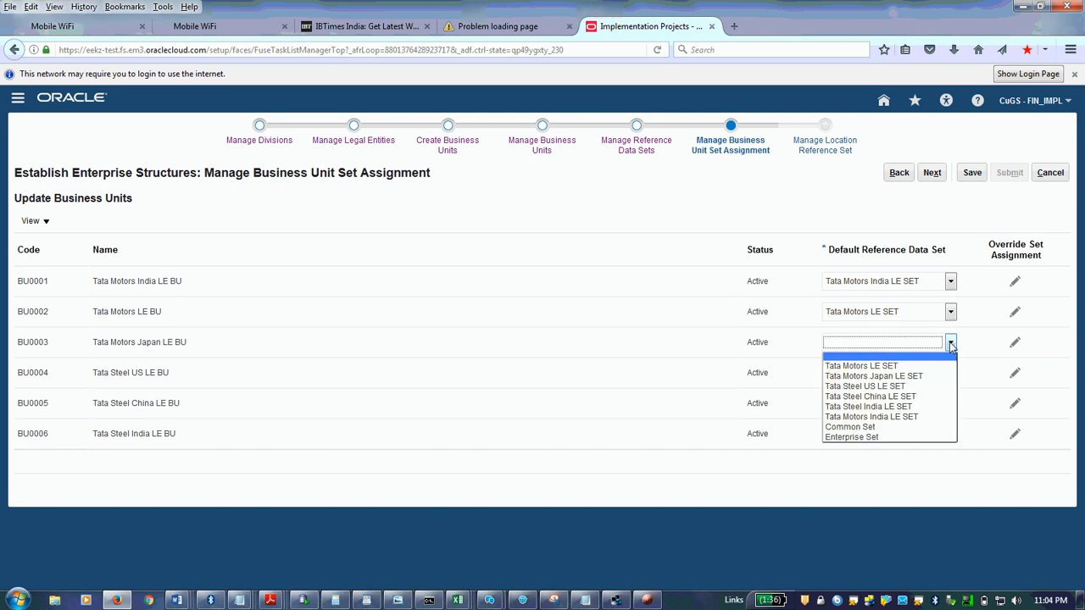
left_click(915, 378)
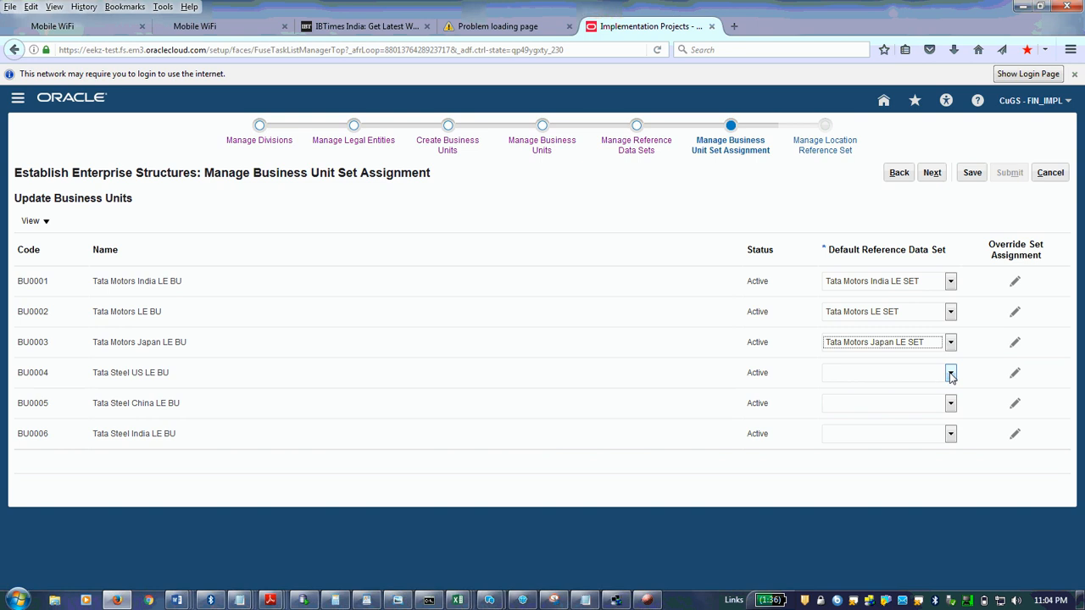
Assign the Tata Steel US, China and India business units their matching LE SETs as default reference data sets.
left_click(951, 374)
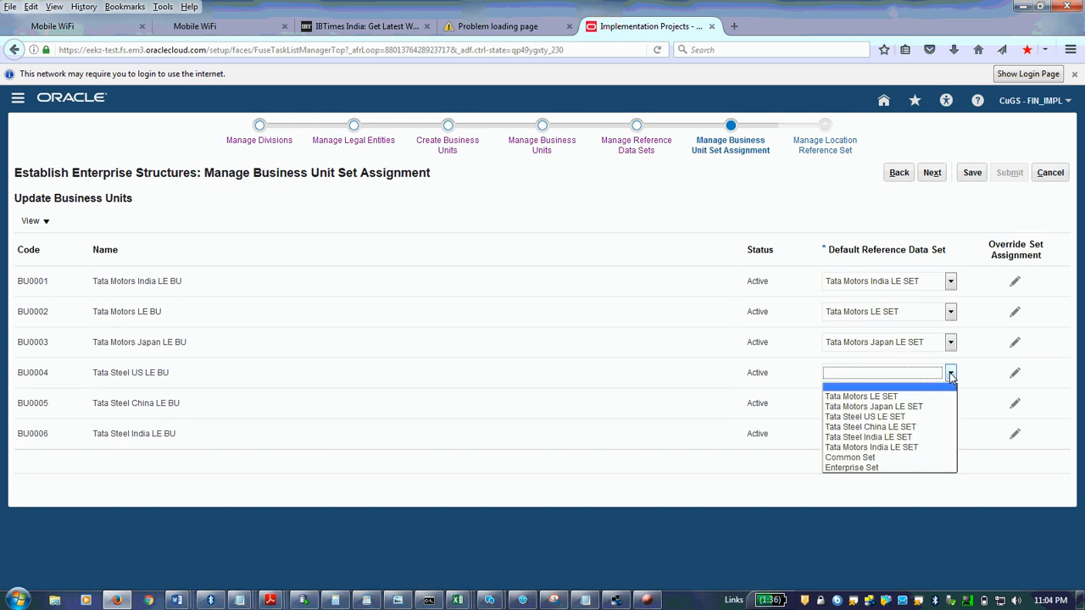
left_click(894, 419)
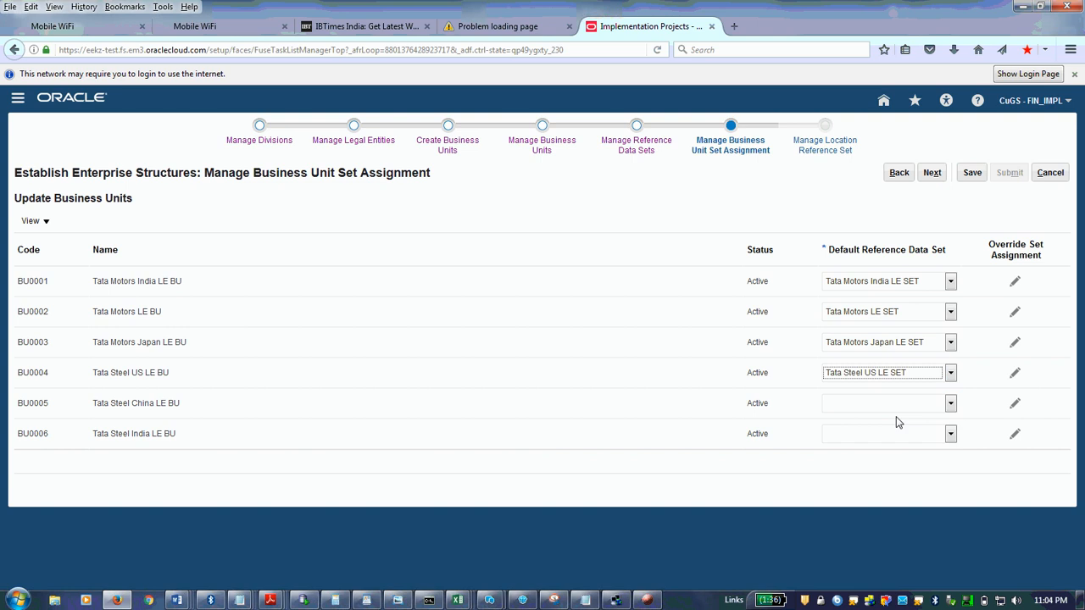
left_click(951, 405)
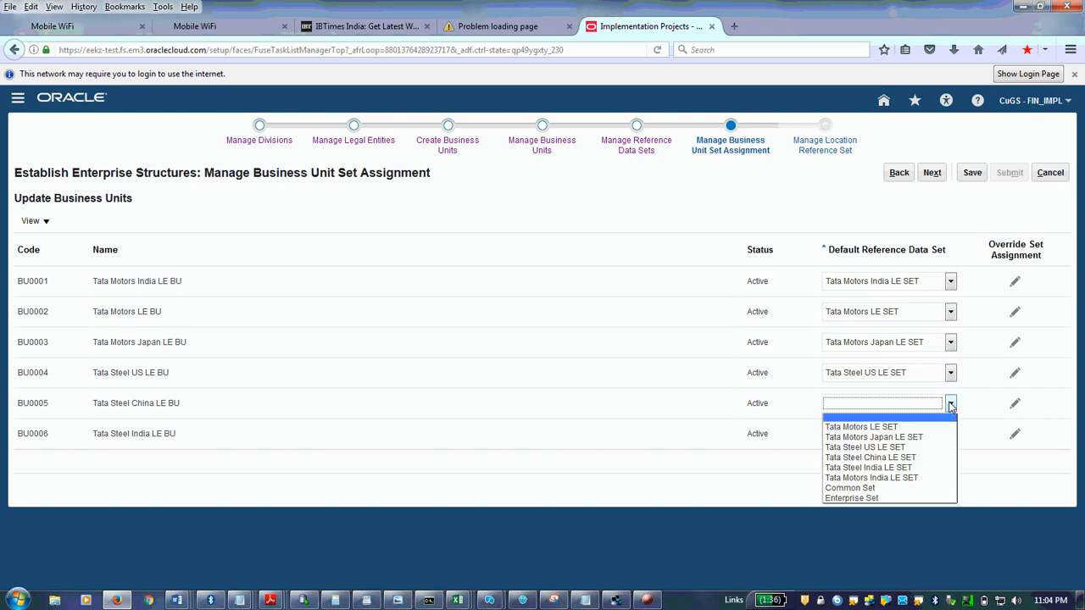
left_click(894, 458)
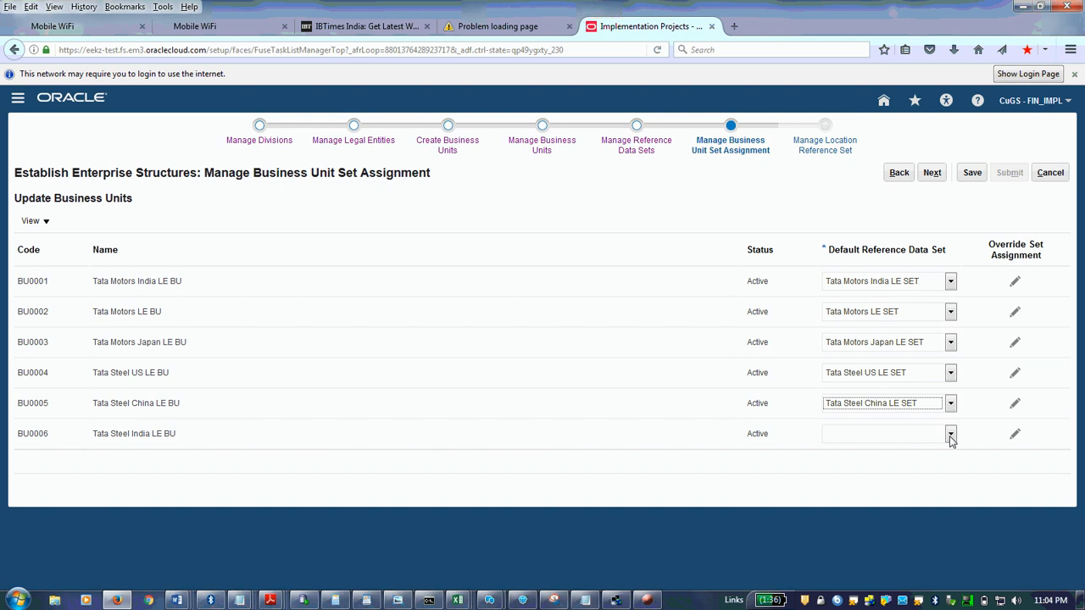
left_click(951, 435)
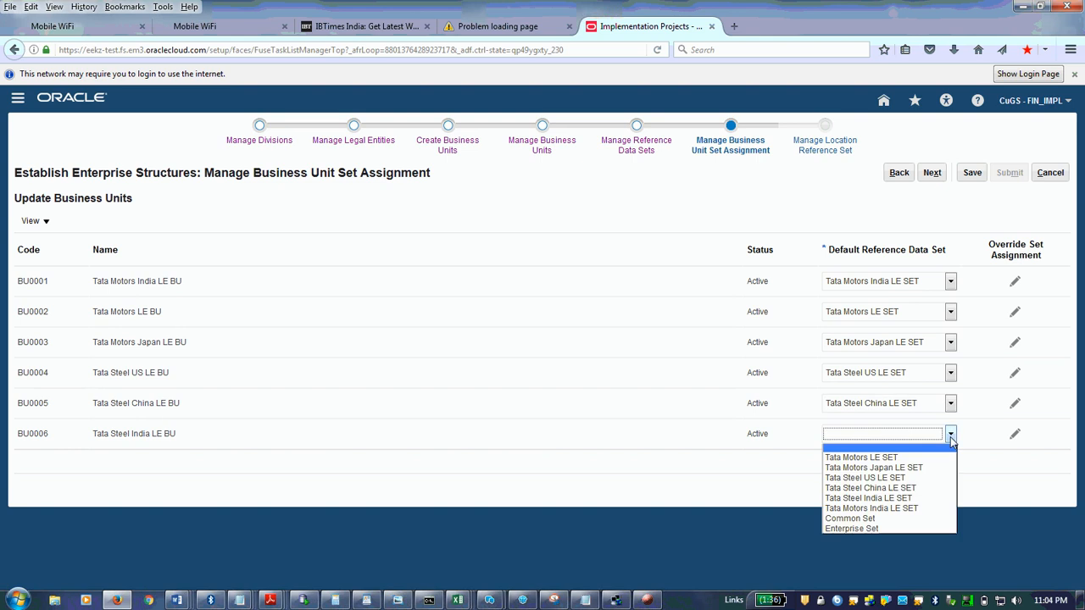
left_click(898, 498)
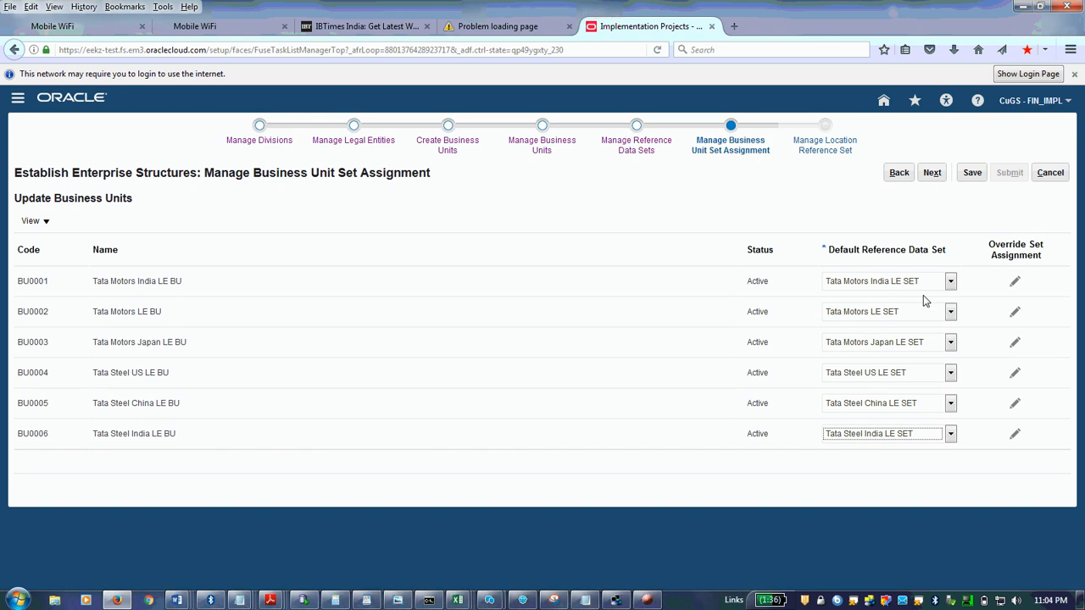
Proceed to the location reference sets and assign Tata Motors India, Tata Motors Japan and Tata Motors US HQ the India, Japan and Tata Motors LE SETs.
left_click(931, 174)
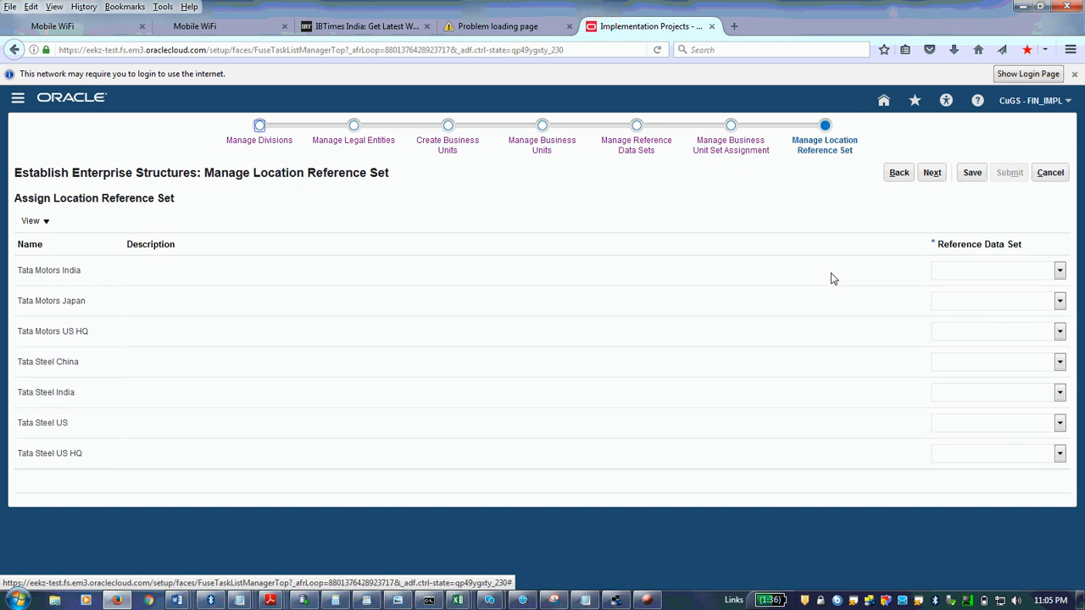
left_click(1059, 271)
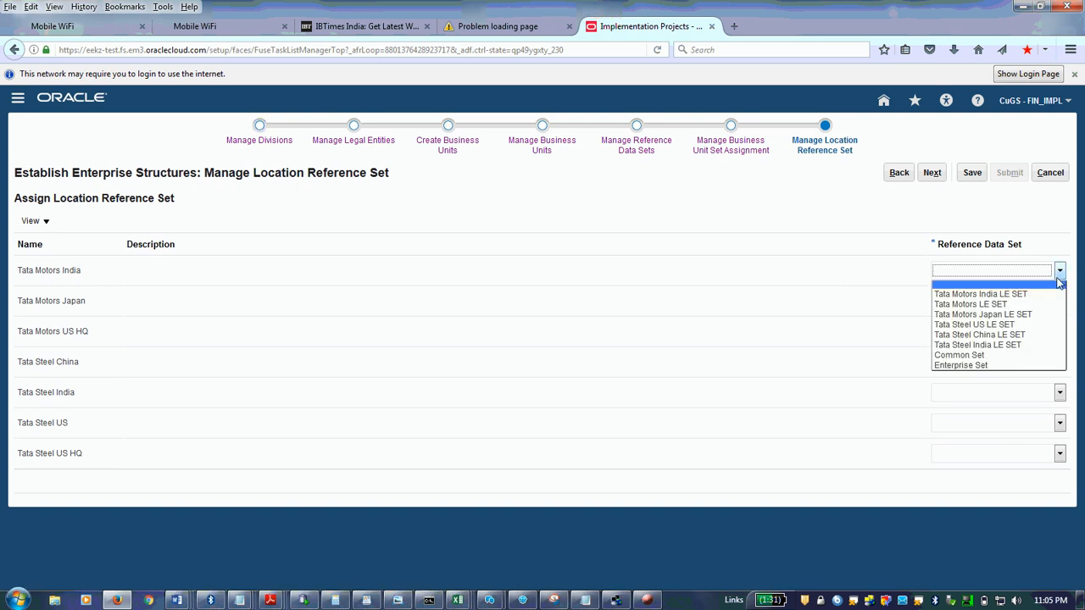
left_click(1016, 296)
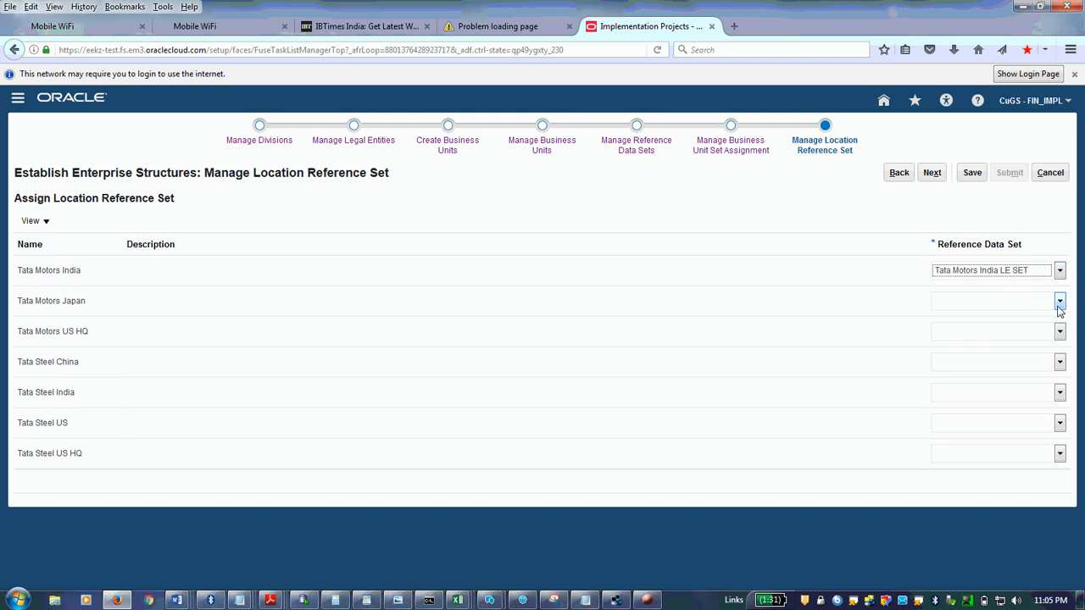
left_click(1058, 304)
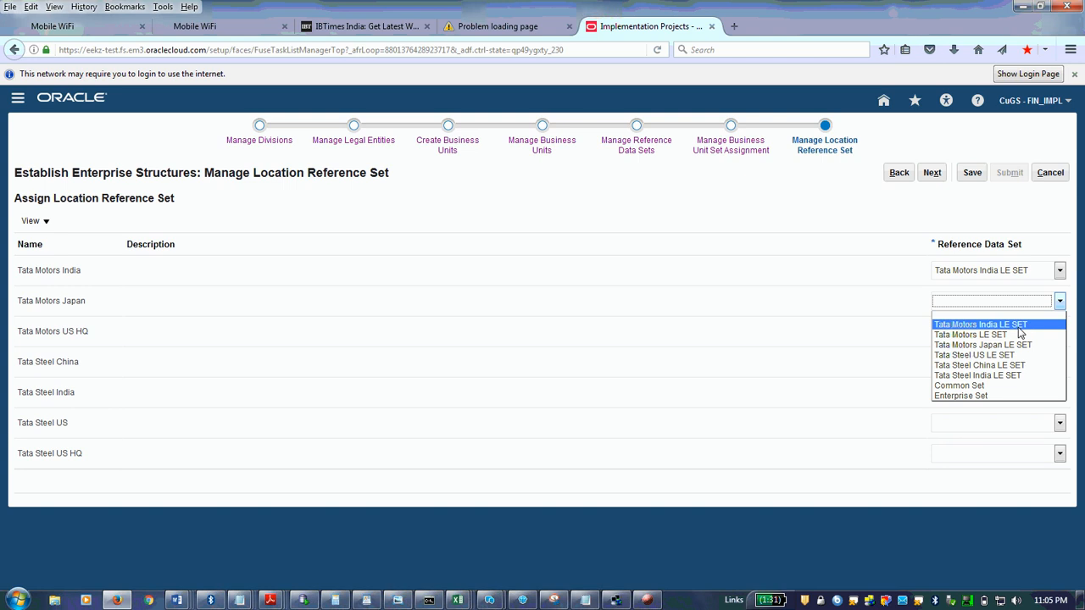
left_click(1000, 346)
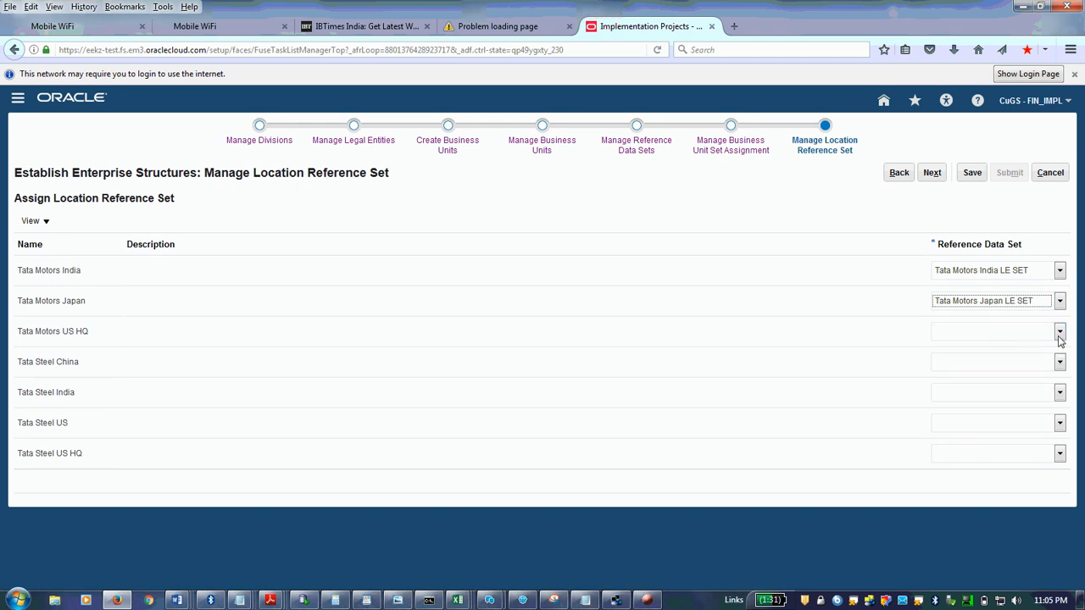
left_click(1058, 332)
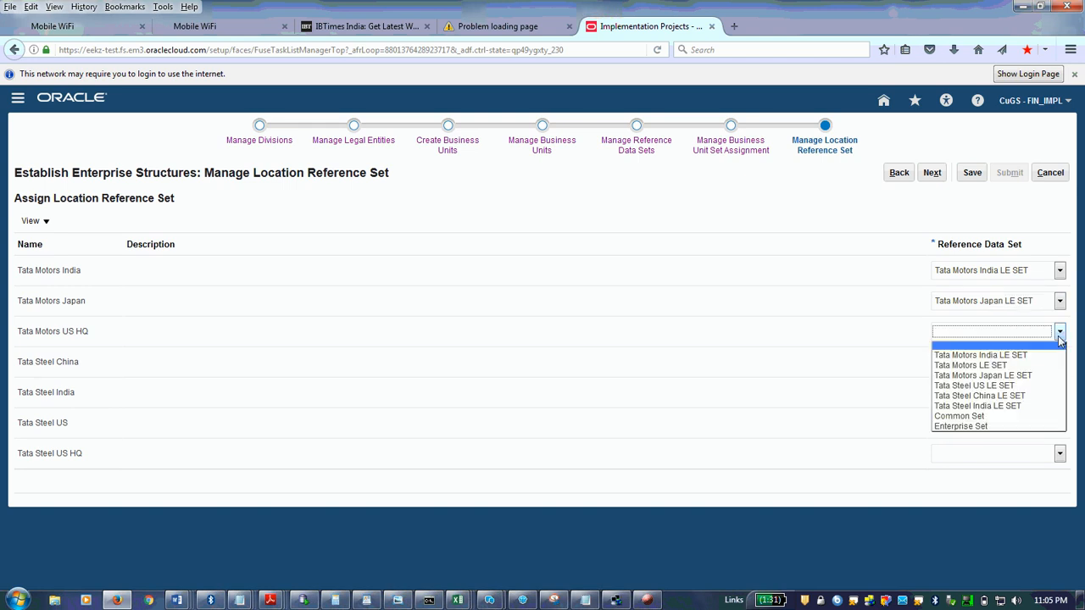
left_click(1005, 368)
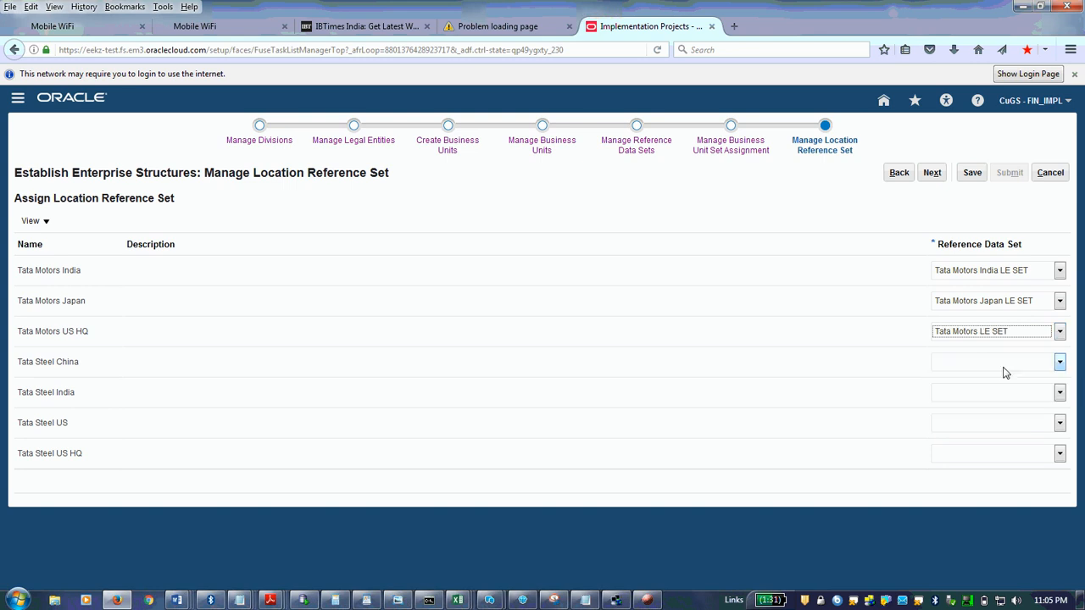
Assign the Tata Steel China and India locations their matching LE SETs, and both Tata Steel US and US HQ the Tata Steel US LE SET.
left_click(1059, 364)
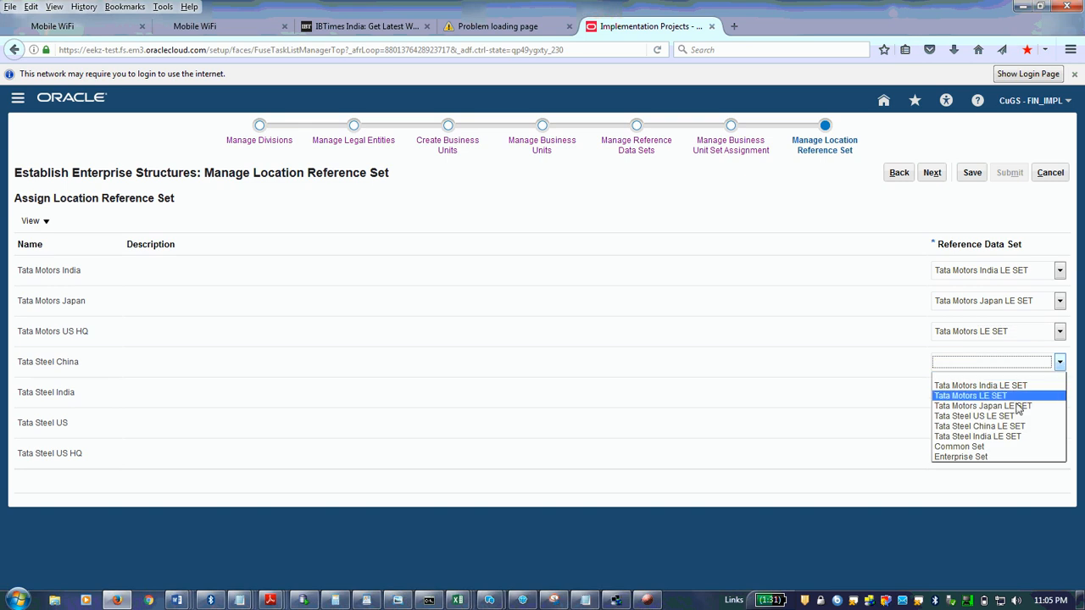
left_click(996, 426)
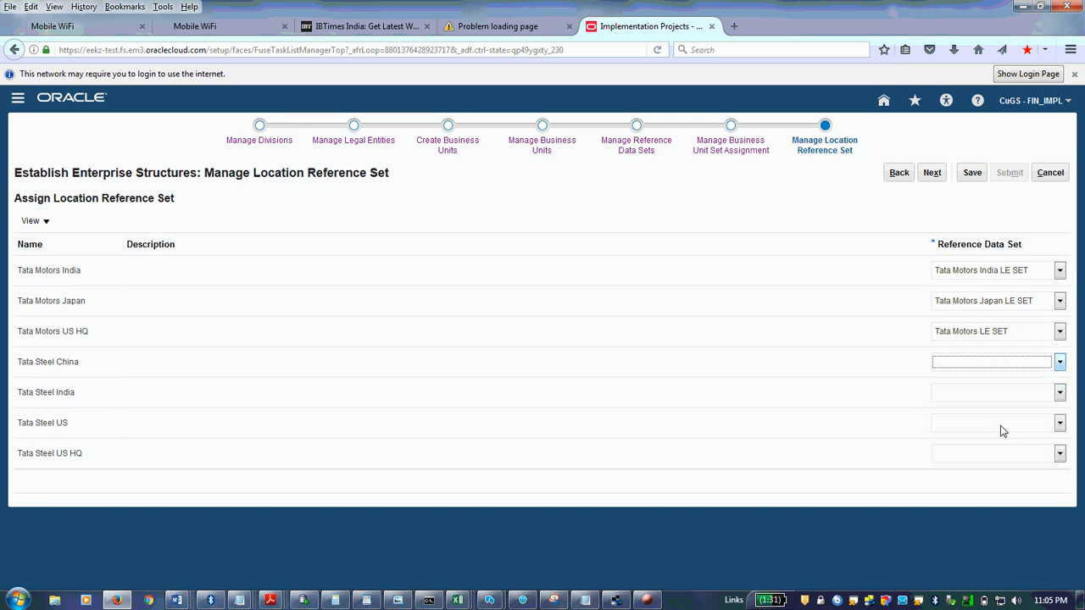
left_click(1059, 395)
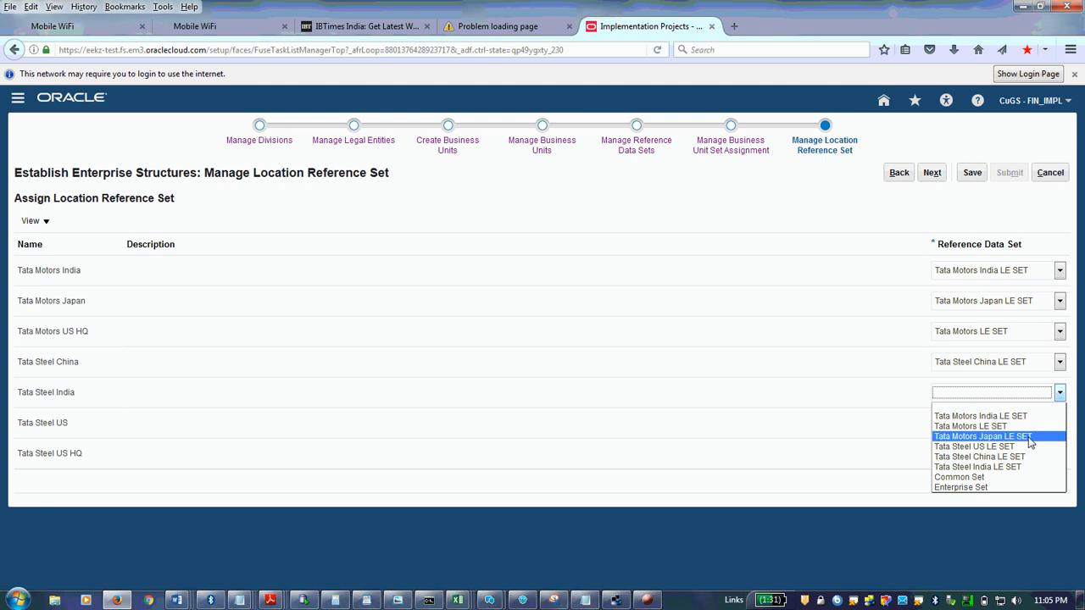
left_click(1027, 467)
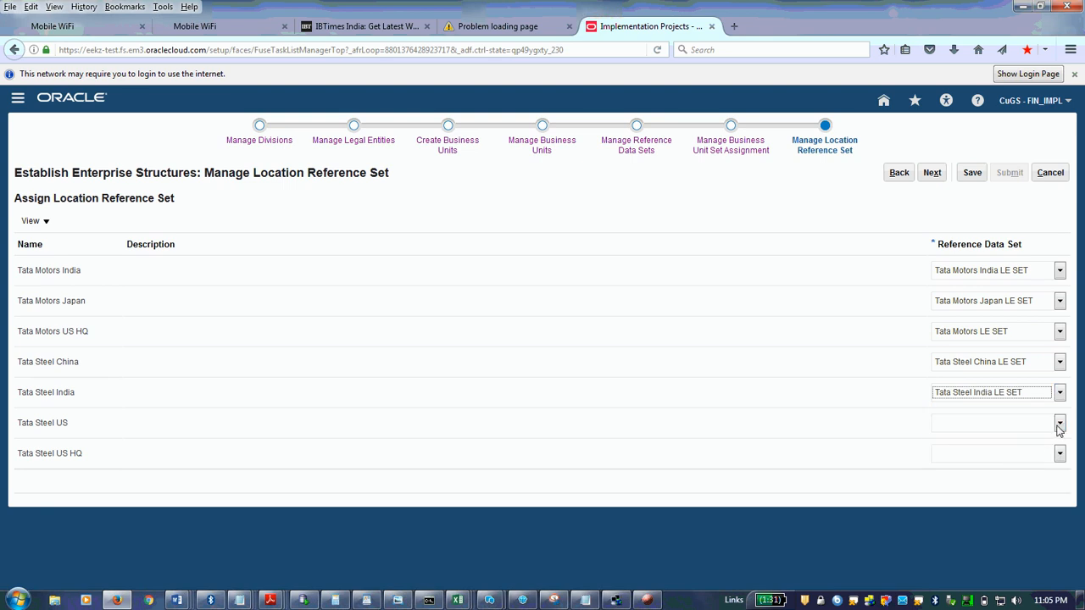
left_click(1058, 424)
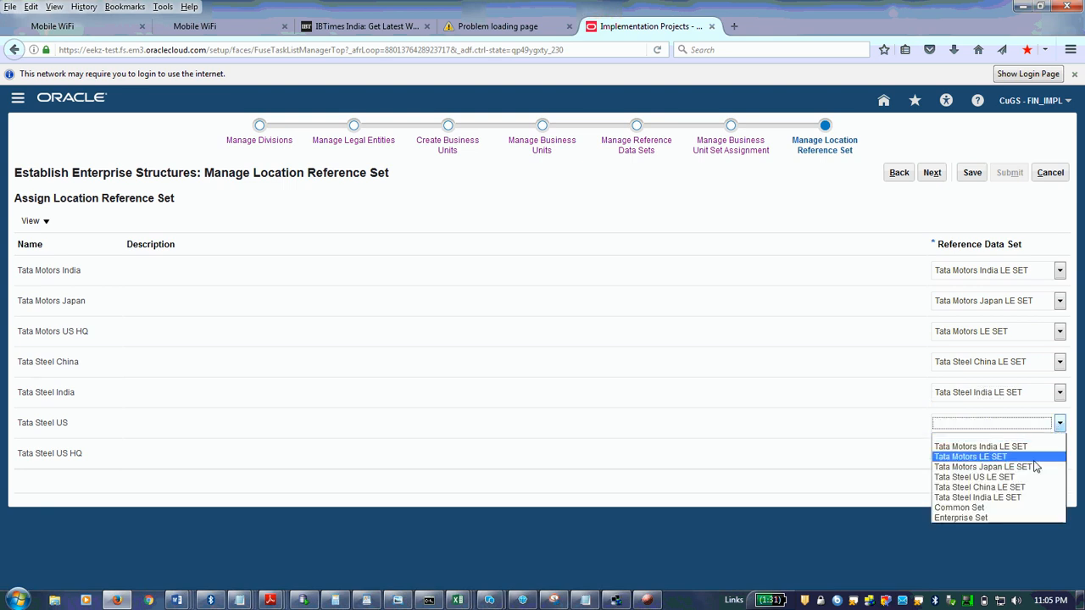
left_click(999, 480)
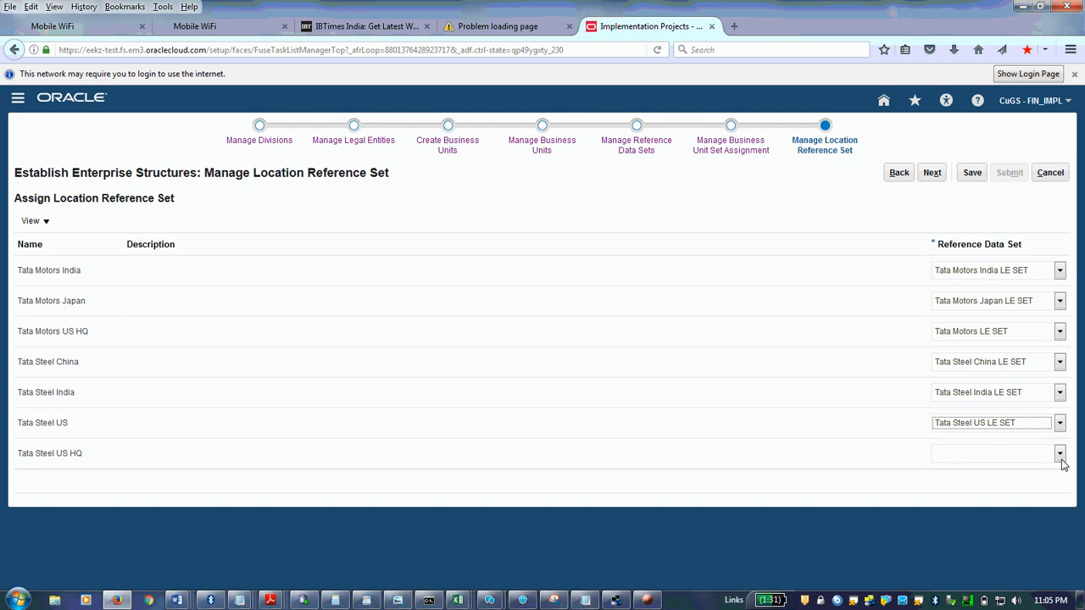
left_click(1059, 454)
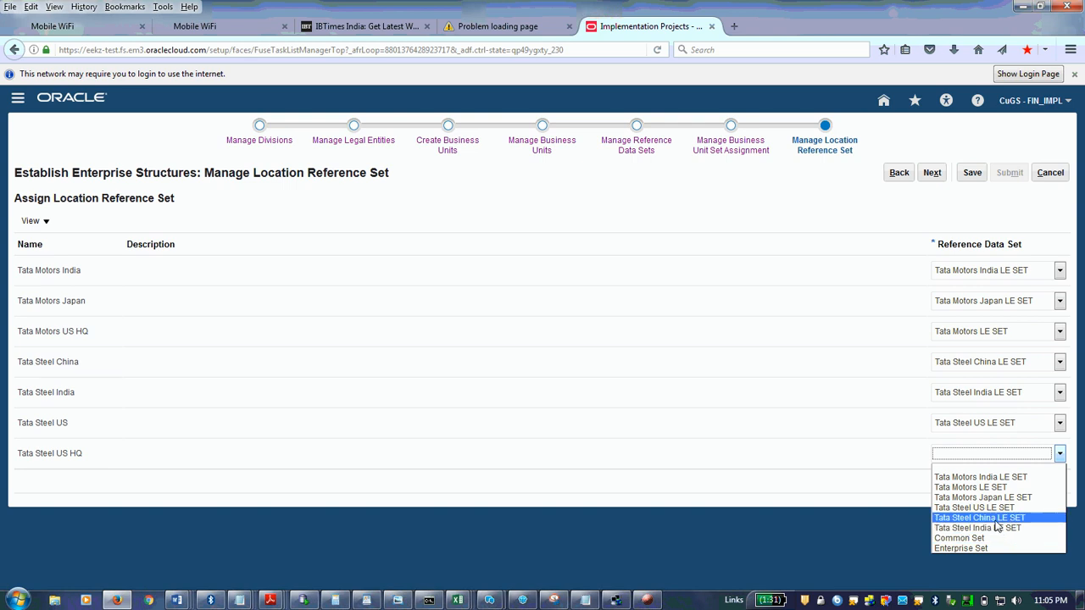
left_click(852, 458)
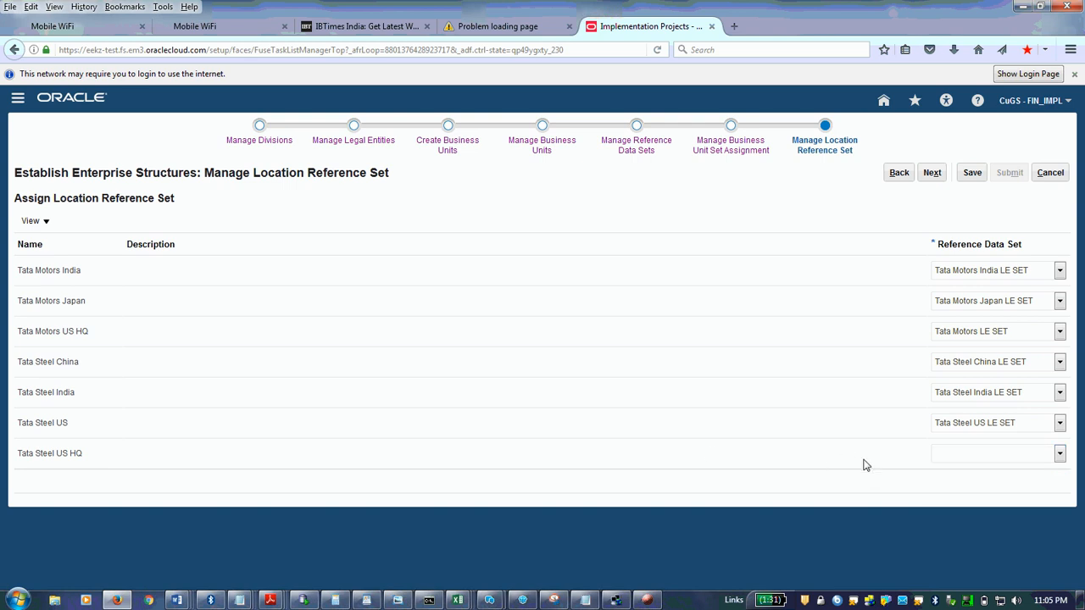
left_click(1060, 456)
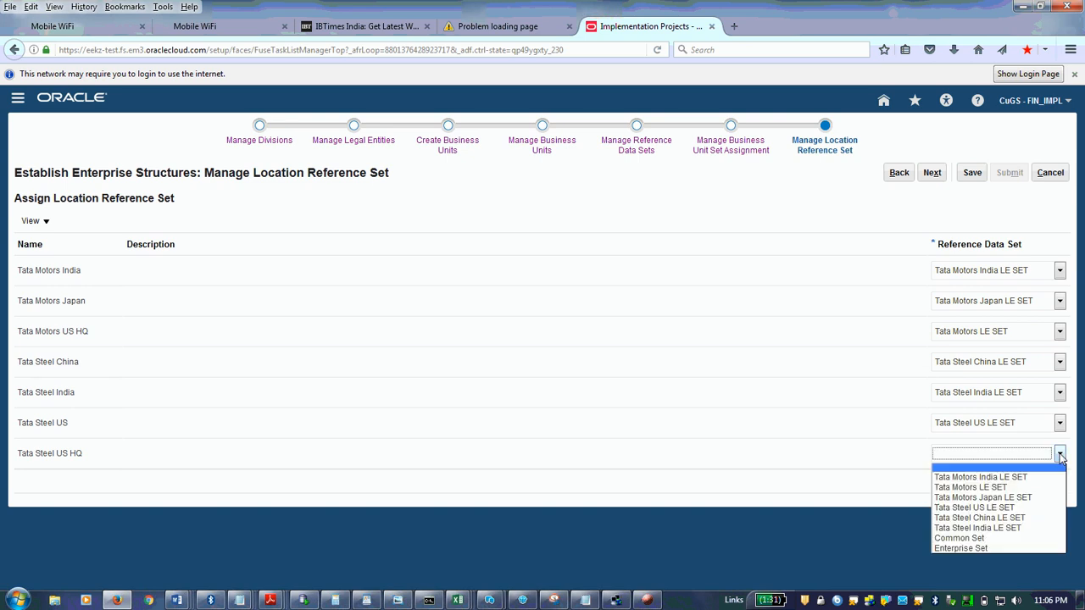
left_click(1000, 508)
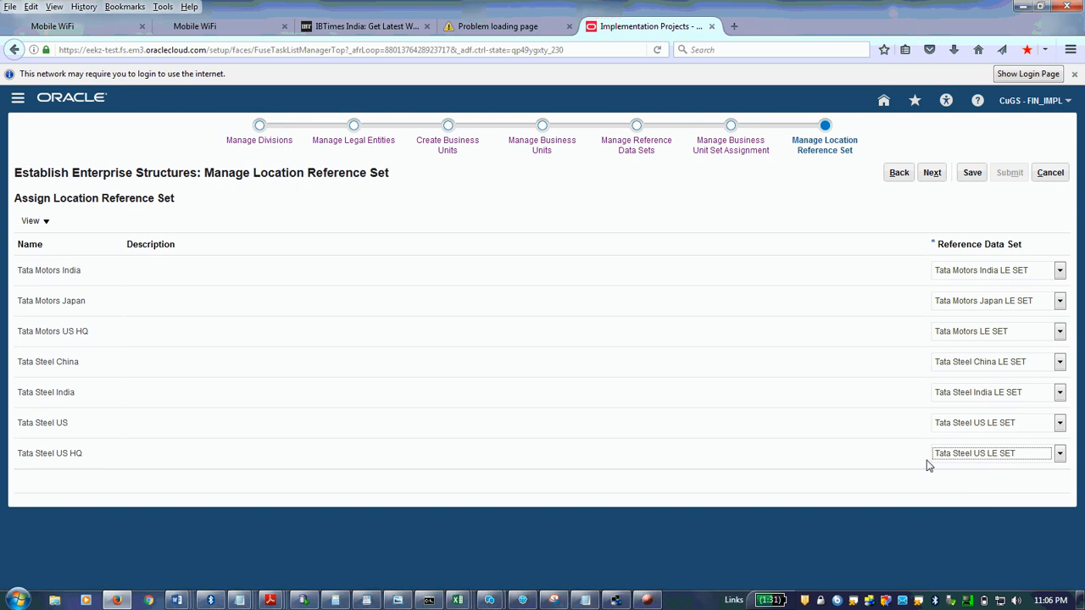
Proceed to the interview results and review the enterprise name, divisions, legal entities, business units and reference data sets.
left_click(933, 175)
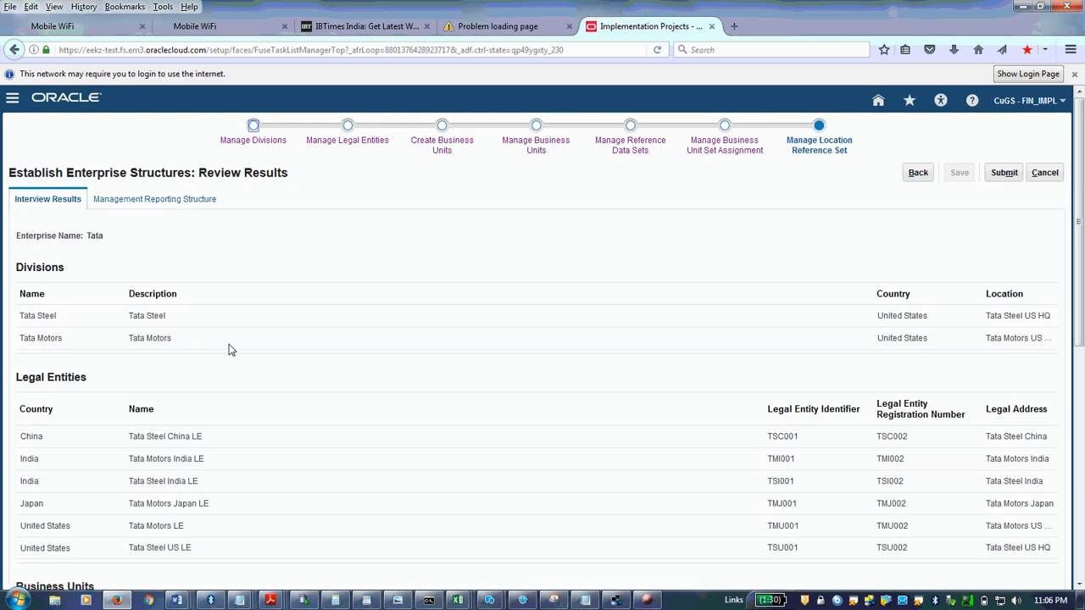
scroll(229, 349, "down", 3)
scroll(229, 349, "down", 1)
scroll(229, 349, "down", 3)
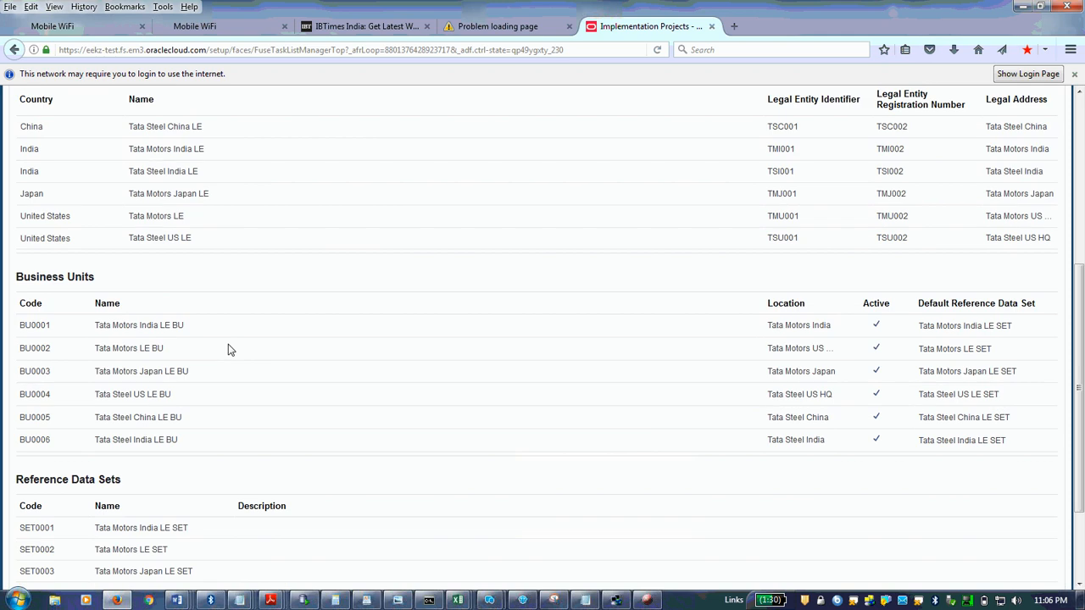
scroll(260, 368, "up", 4)
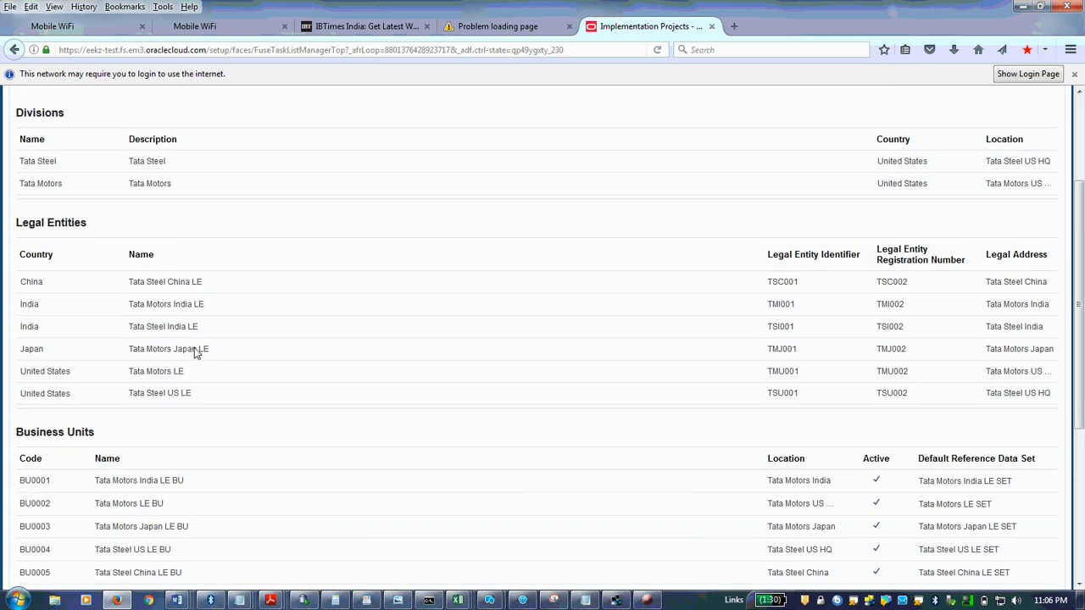
scroll(160, 252, "up", 3)
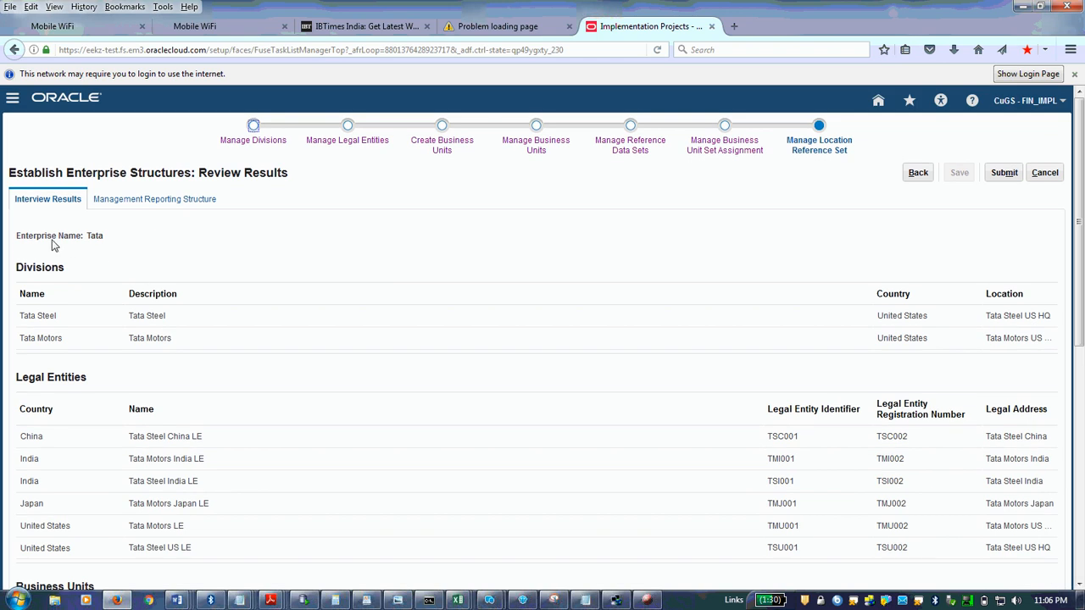
left_click_drag(41, 237, 141, 248)
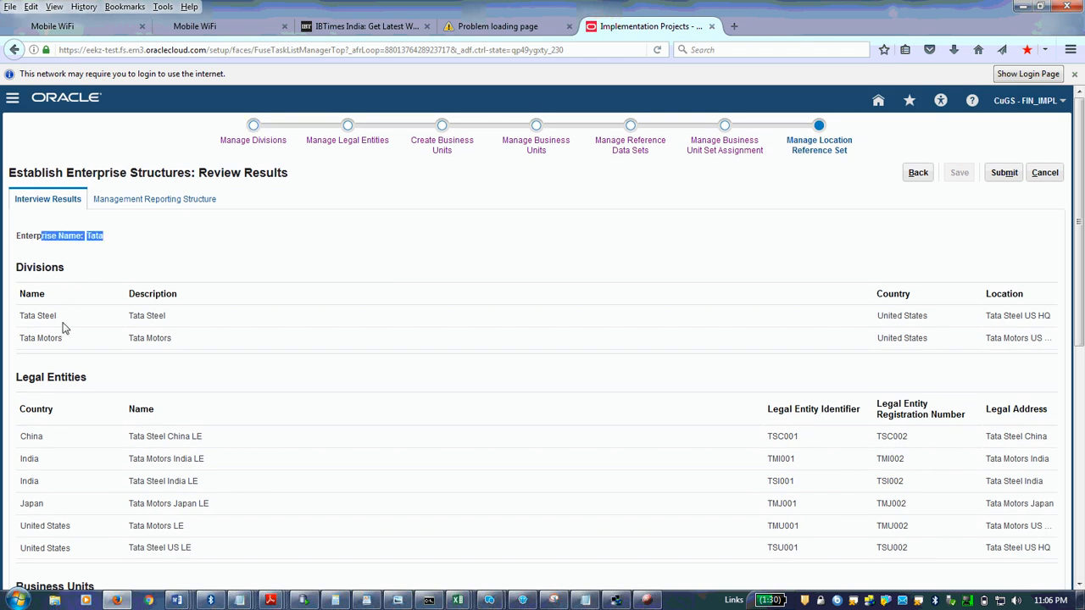
scroll(142, 381, "down", 3)
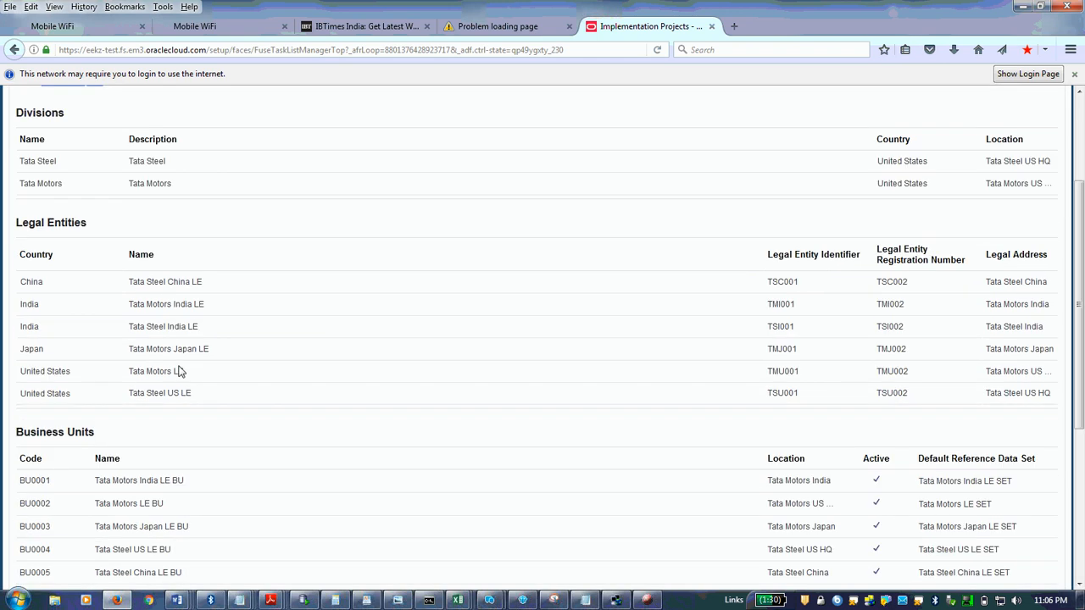
scroll(152, 379, "down", 5)
scroll(153, 381, "down", 1)
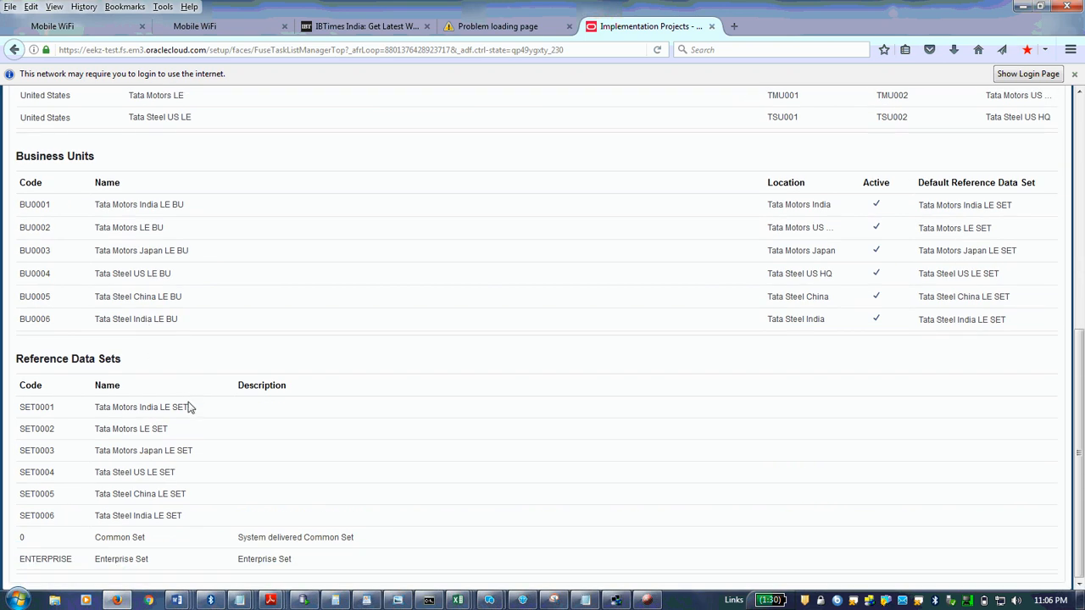
scroll(193, 448, "up", 9)
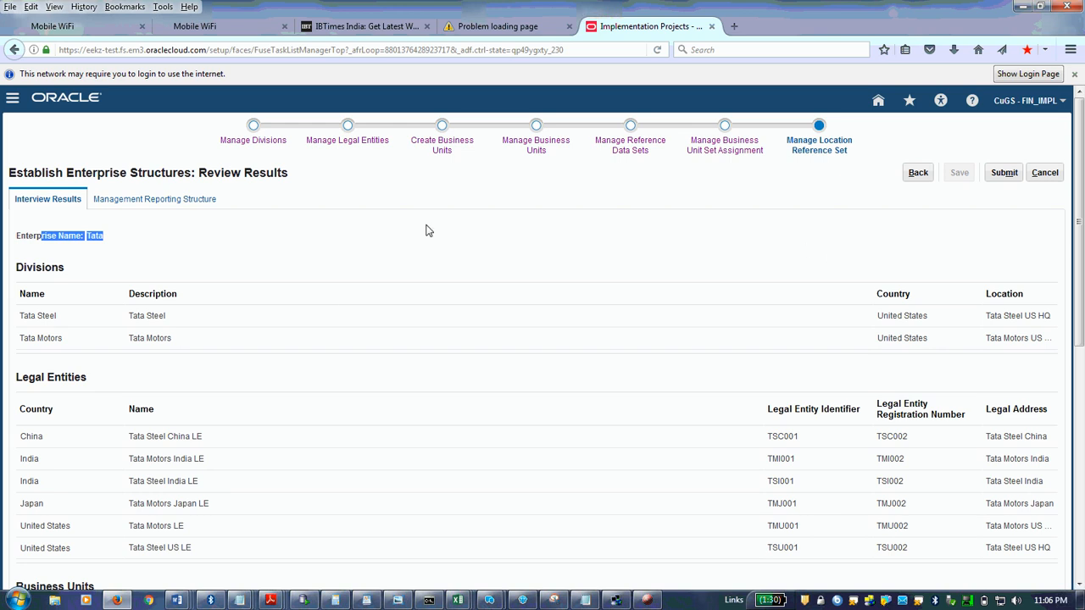
Examine the management reporting structure from the ultimate holding company down through the divisions to their legal entities.
left_click(153, 200)
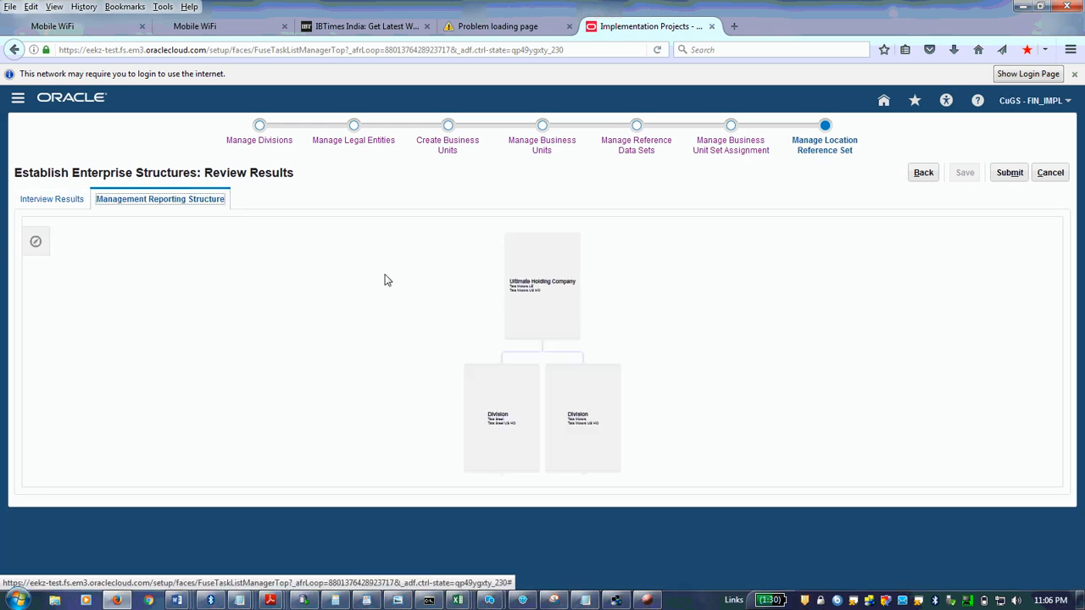
left_click(585, 412)
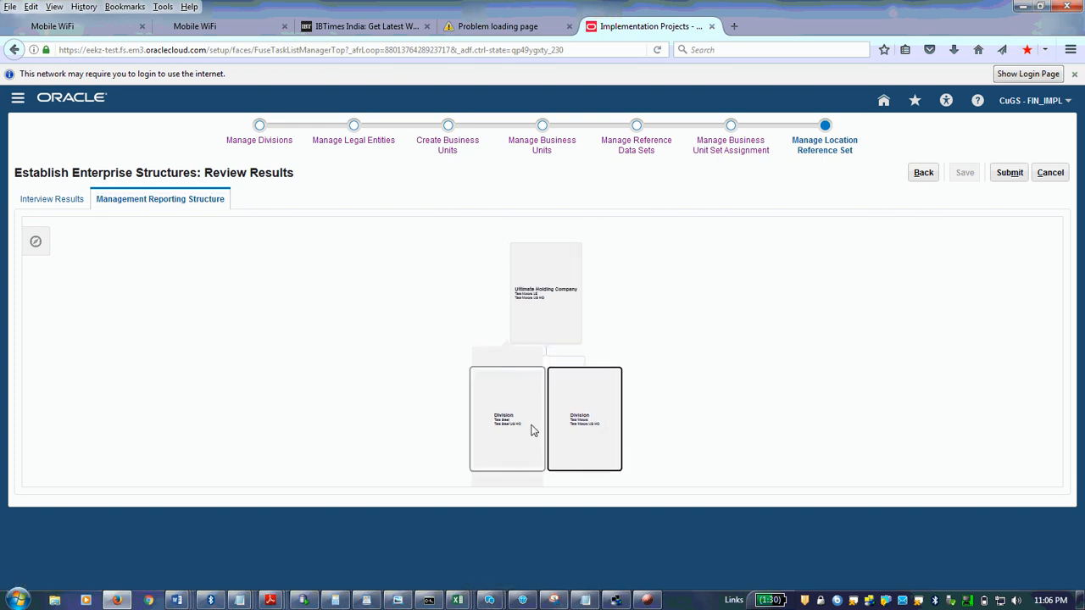
mouse_move(531, 429)
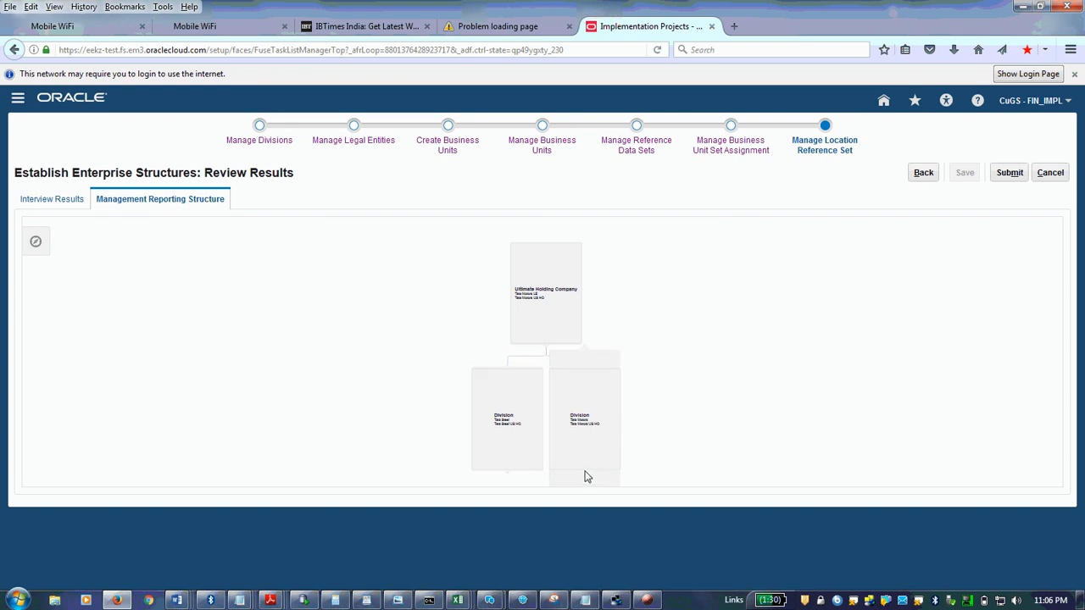
scroll(690, 460, "up", 2)
scroll(692, 439, "down", 2)
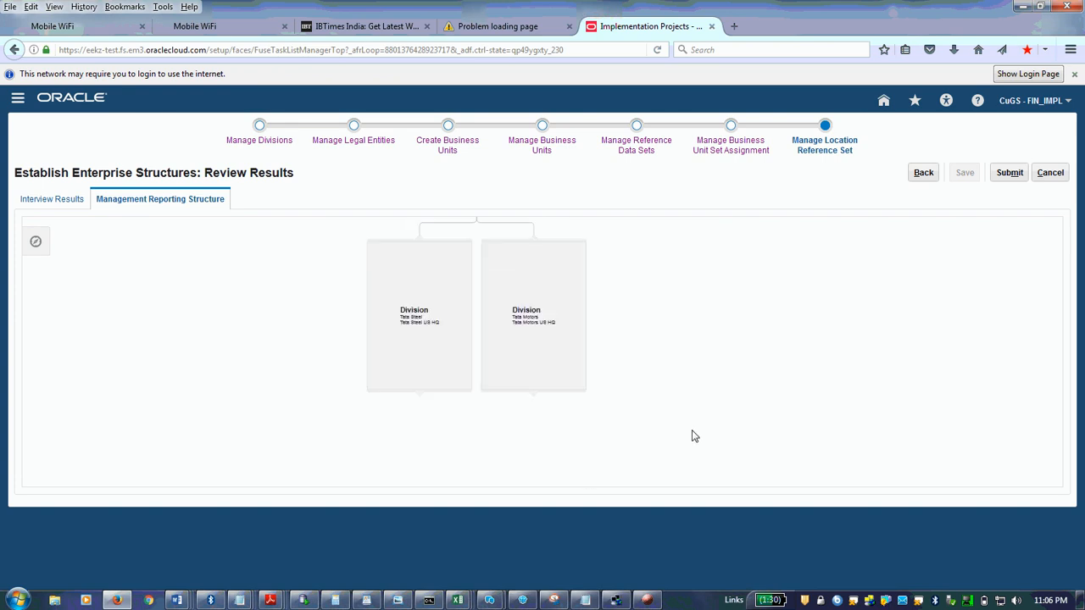
scroll(737, 432, "down", 2)
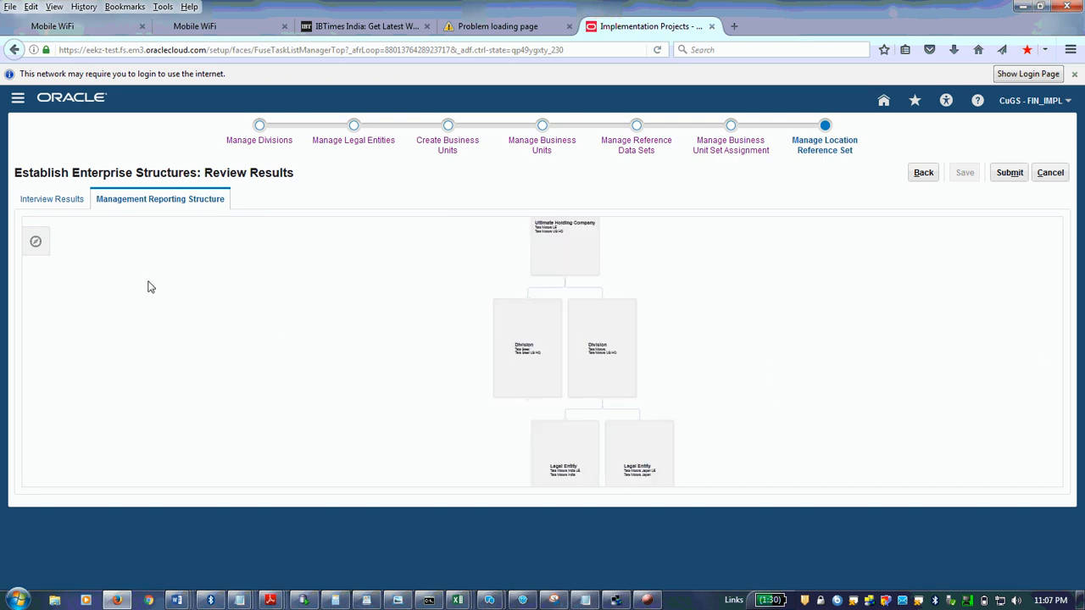
Return to the interview results, submit the enterprise structure, and try to load the Tata enterprise configuration.
left_click(51, 199)
left_click(1004, 174)
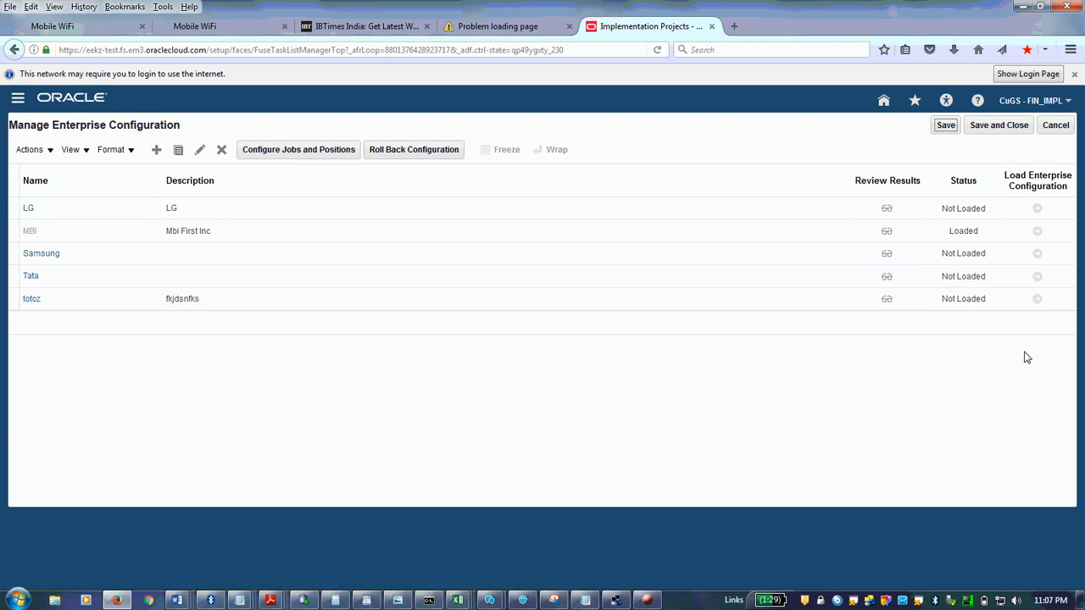
left_click(1039, 281)
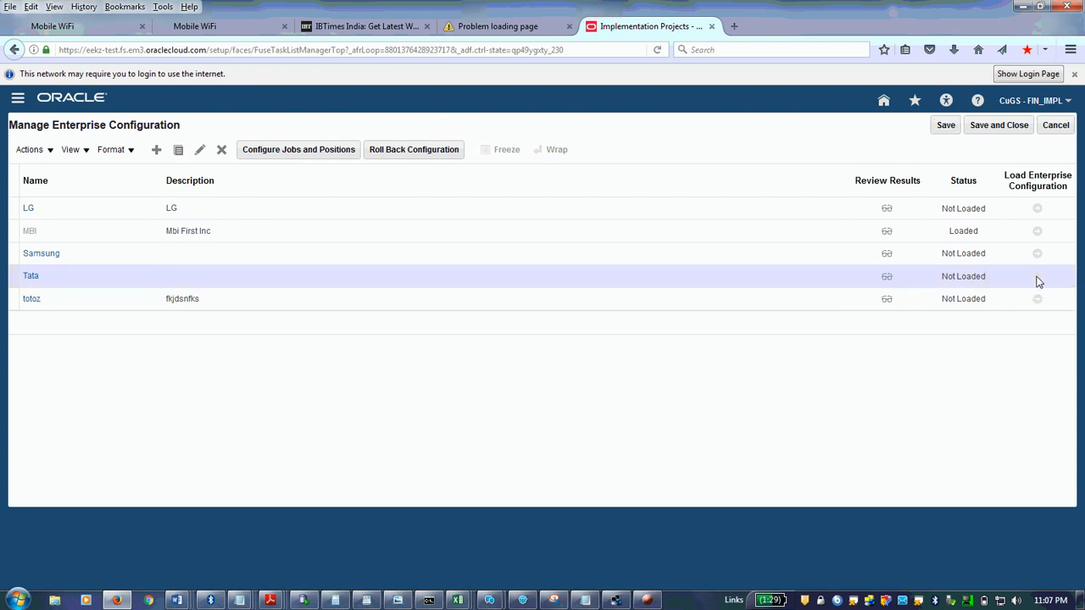